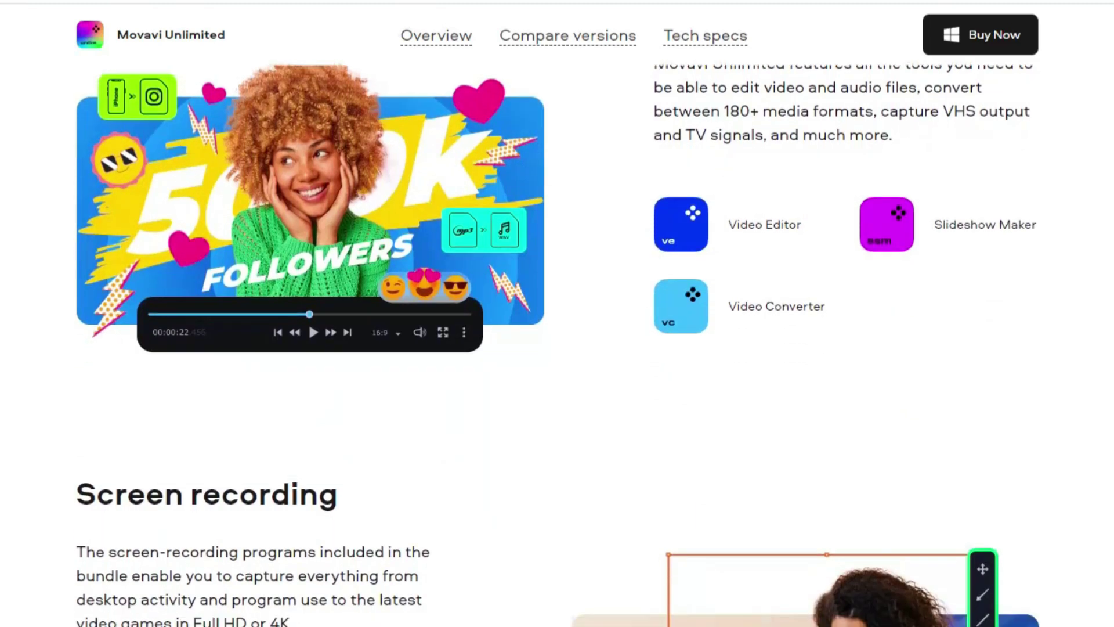
# - Review the Movavi Unlimited product page from the video editing section through screen recording, photo editing and utilities
pyautogui.scroll(-4, 557, 348)
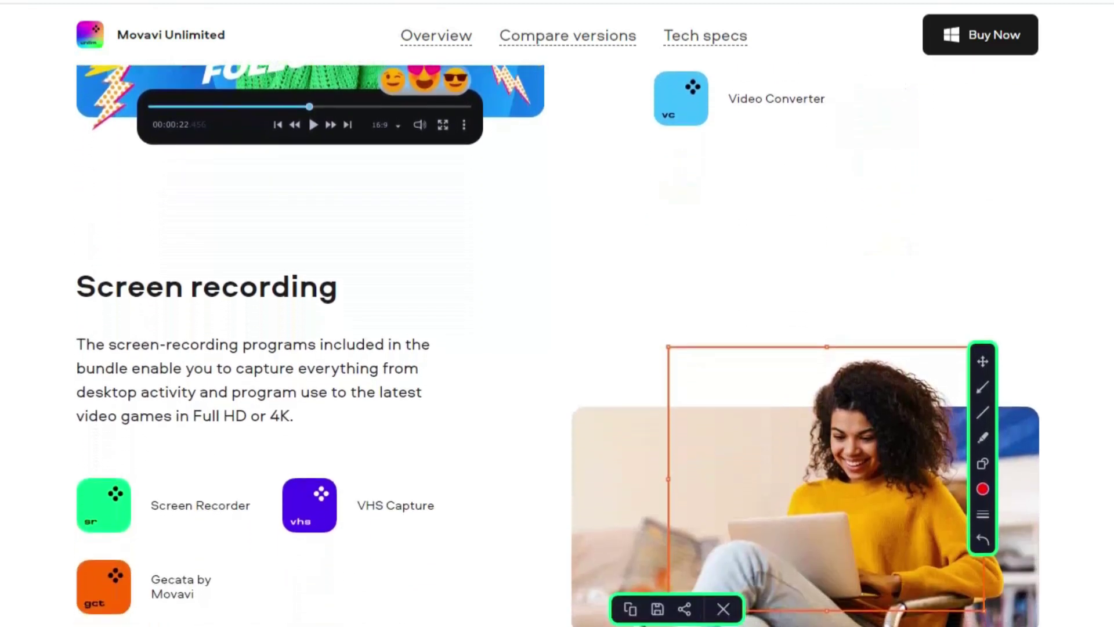
pyautogui.scroll(-5, 557, 349)
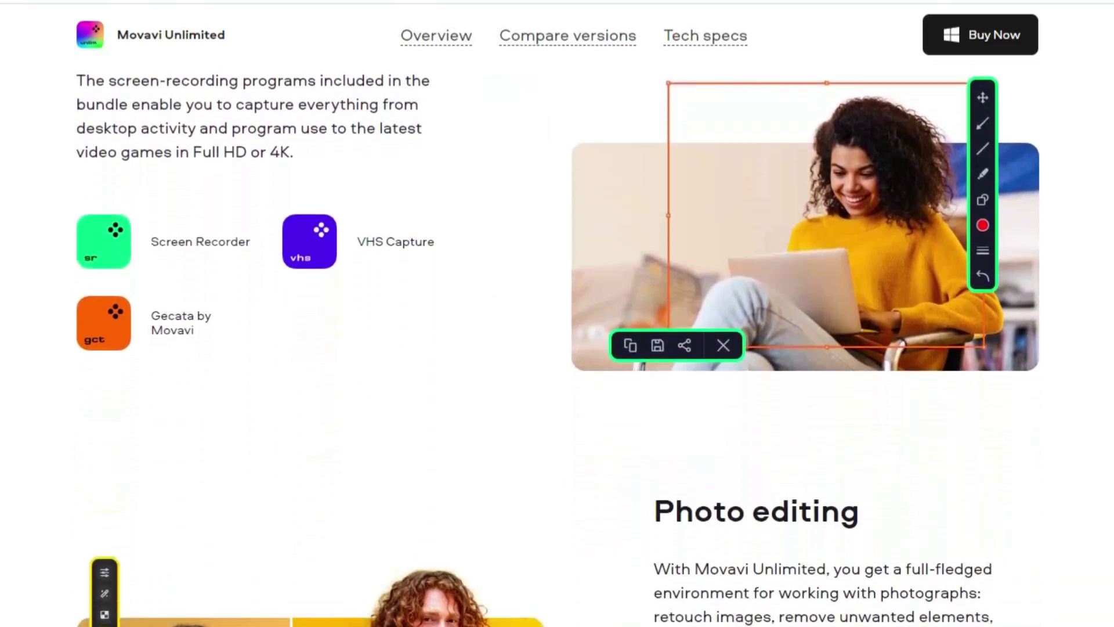
pyautogui.scroll(-5, 557, 349)
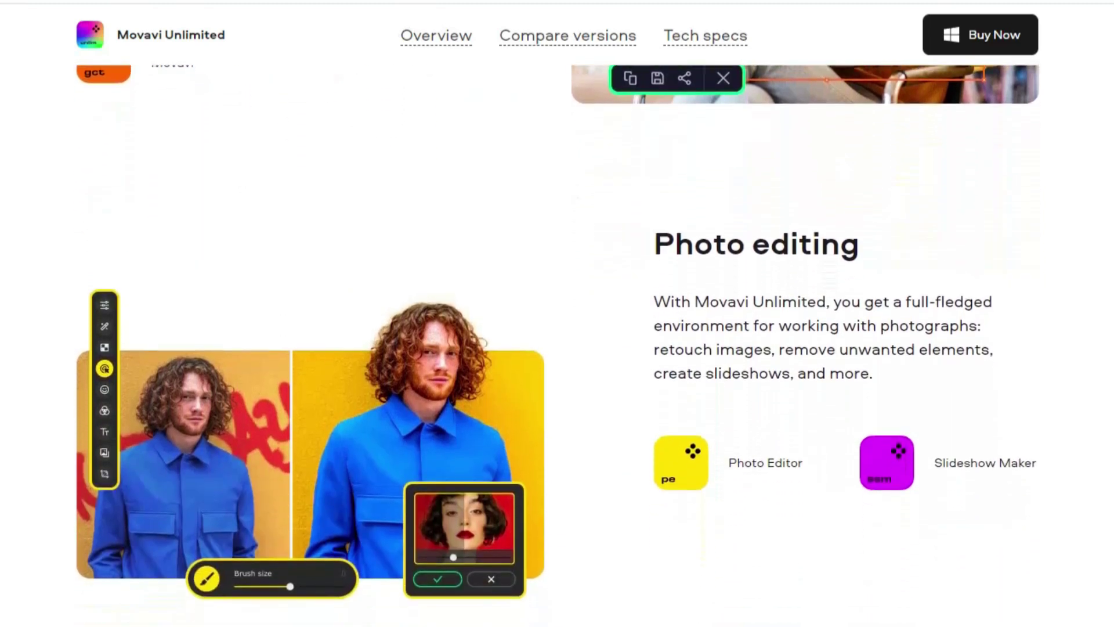
pyautogui.scroll(-5, 605, 590)
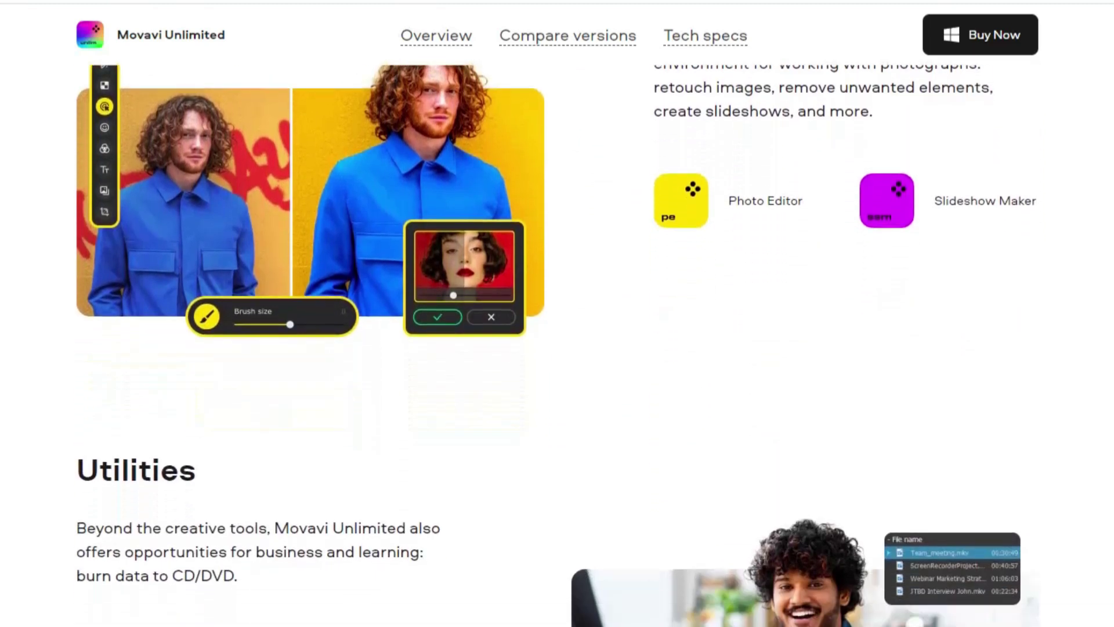
pyautogui.scroll(-6, 557, 348)
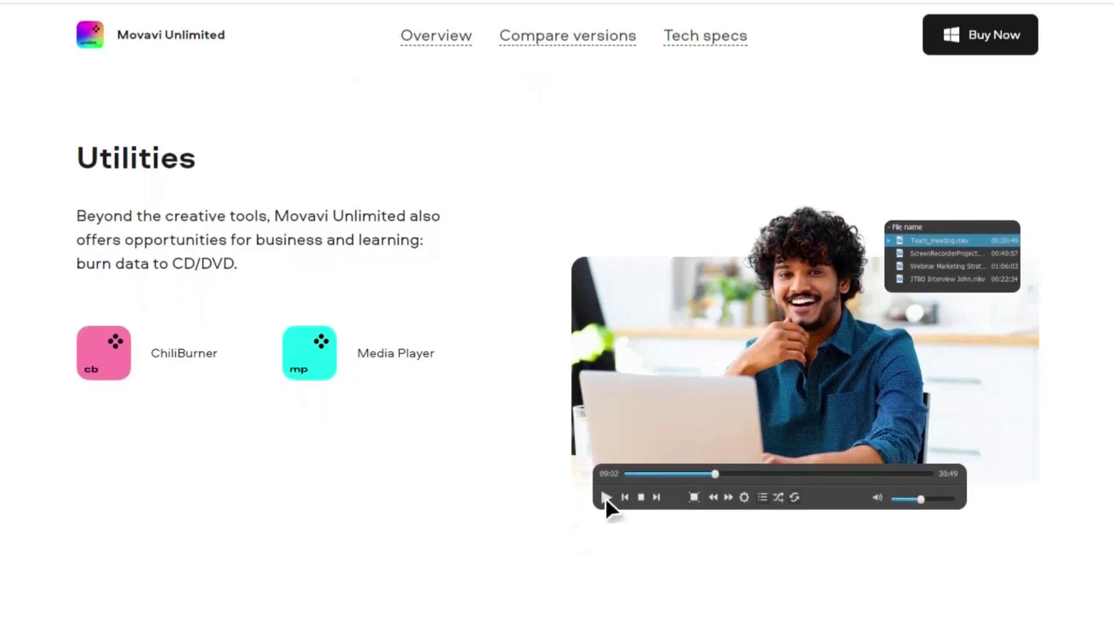
pyautogui.scroll(-2, 557, 348)
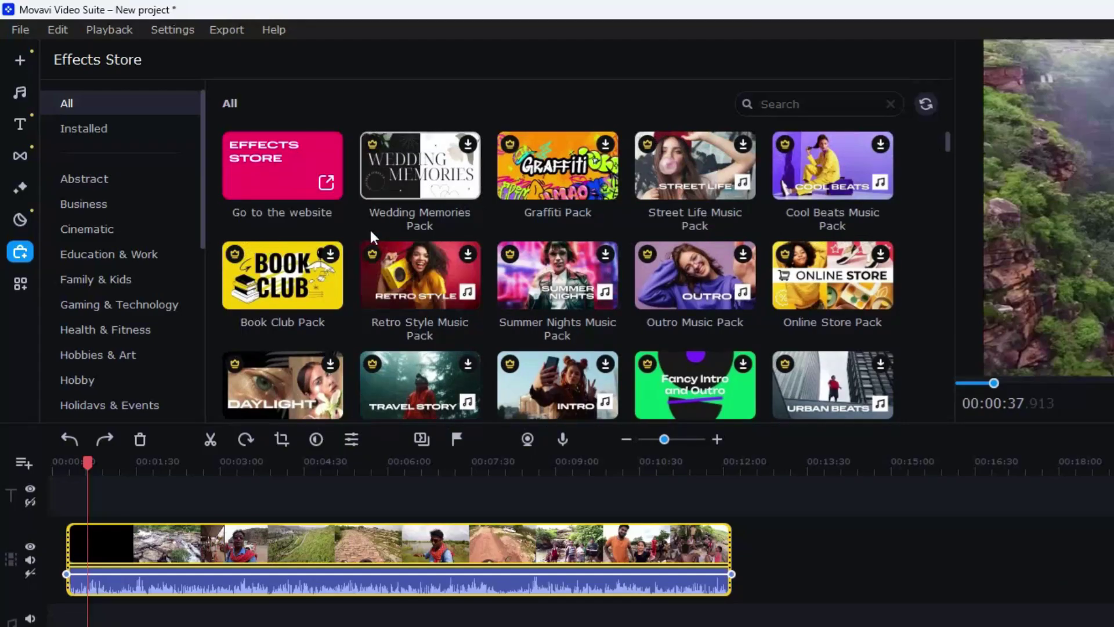
# - Switch to Movavi Video Suite and look through its title, transition and effect libraries
pyautogui.click(28, 131)
pyautogui.click(21, 164)
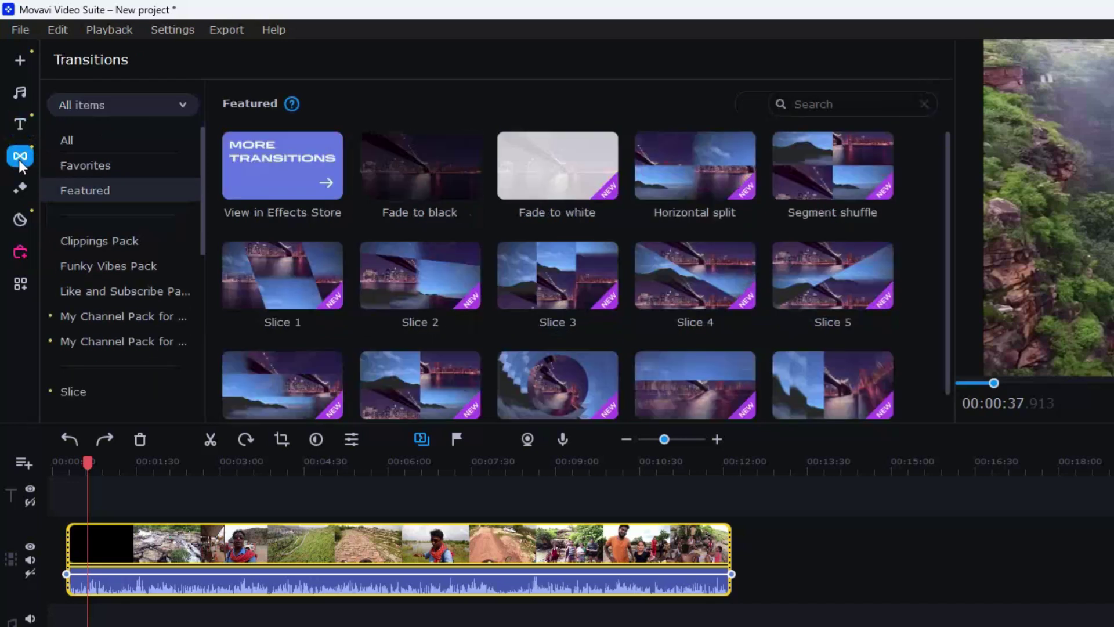
pyautogui.click(18, 195)
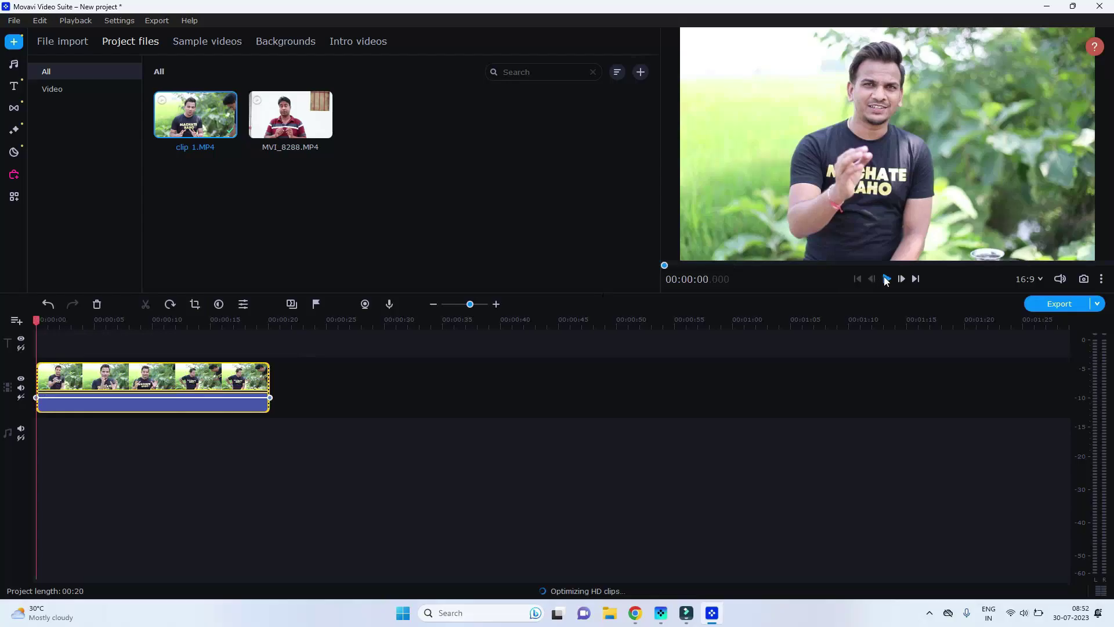
# - Preview the start of clip 1.MP4, trim it to its first 3.65 seconds and return the playhead to the beginning
pyautogui.click(888, 279)
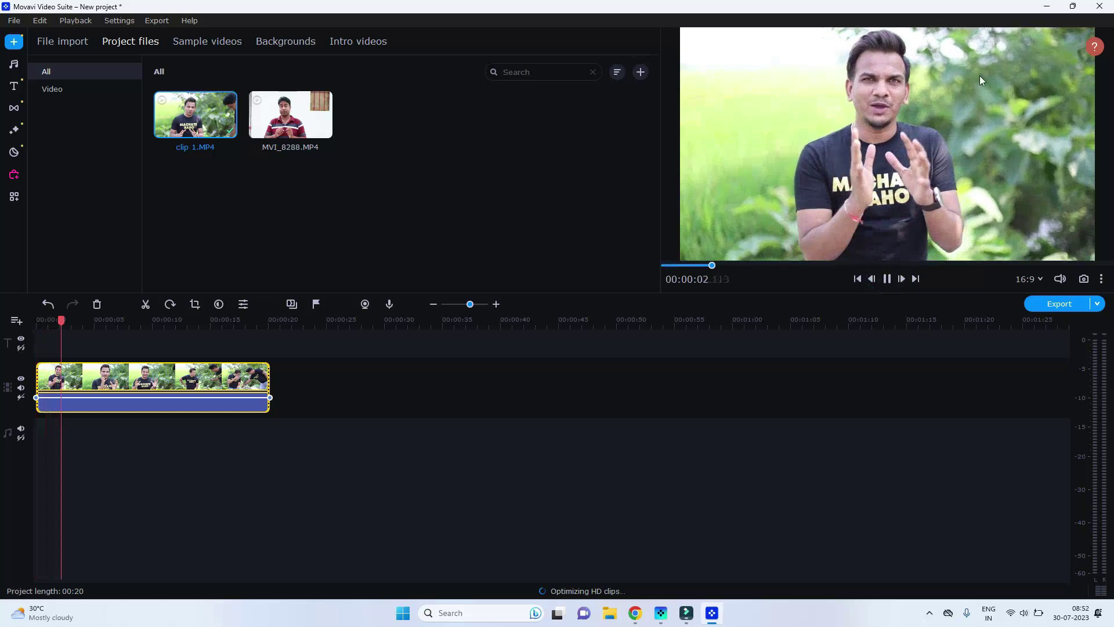
pyautogui.click(887, 279)
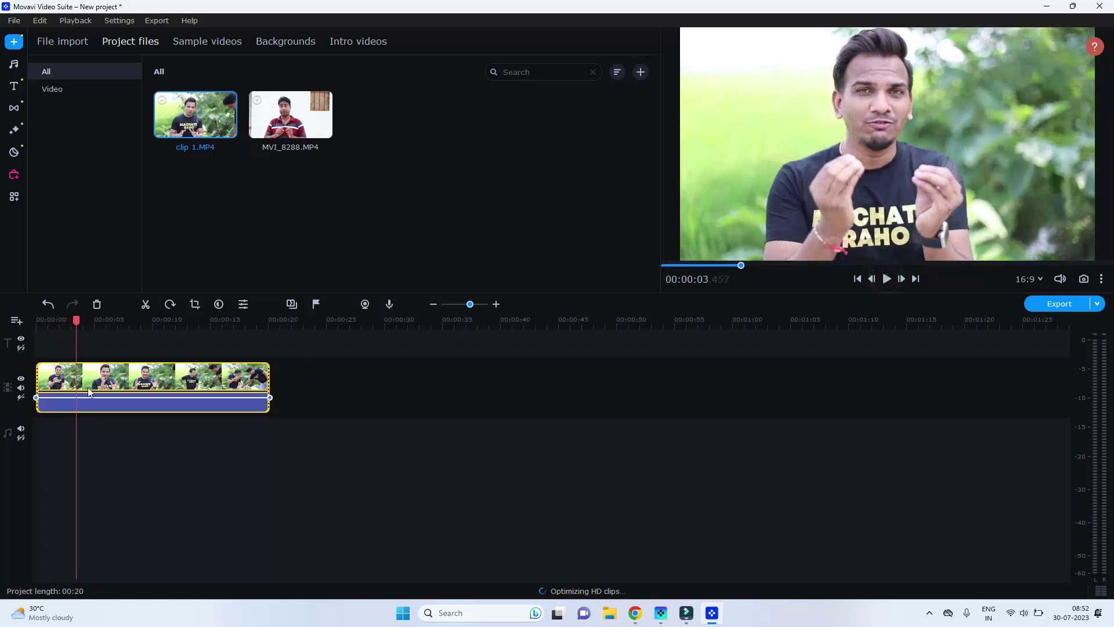
pyautogui.click(481, 305)
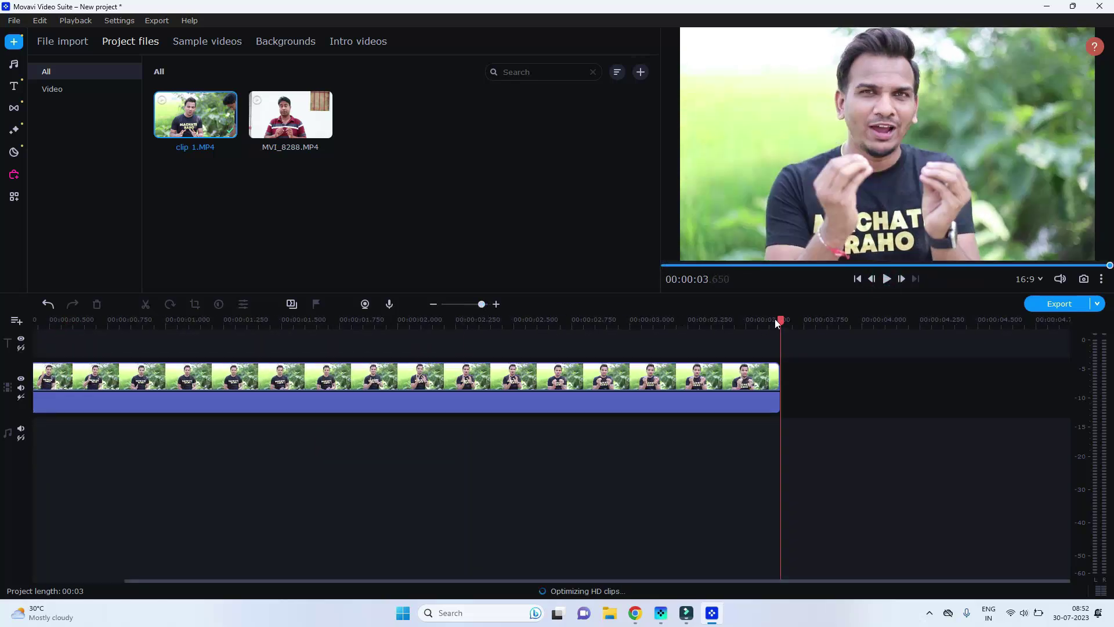
pyautogui.moveTo(778, 319); pyautogui.dragTo(18, 329)
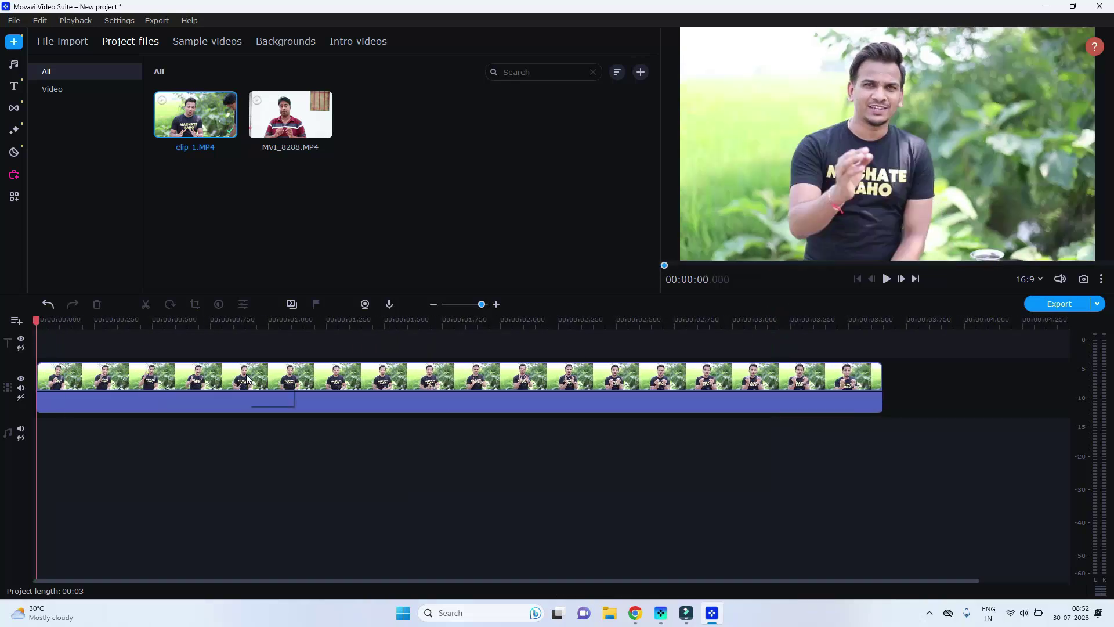
# - Remove the background from clip 1.MP4 with the Quick background removal option and play the clip
pyautogui.rightClick(247, 378)
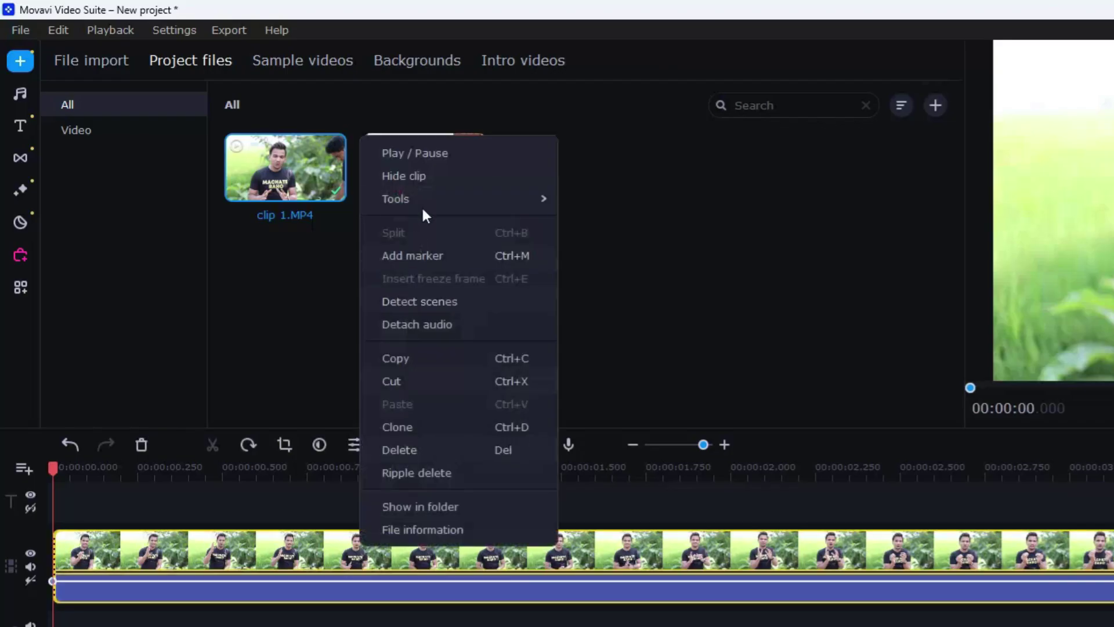
pyautogui.moveTo(425, 200)
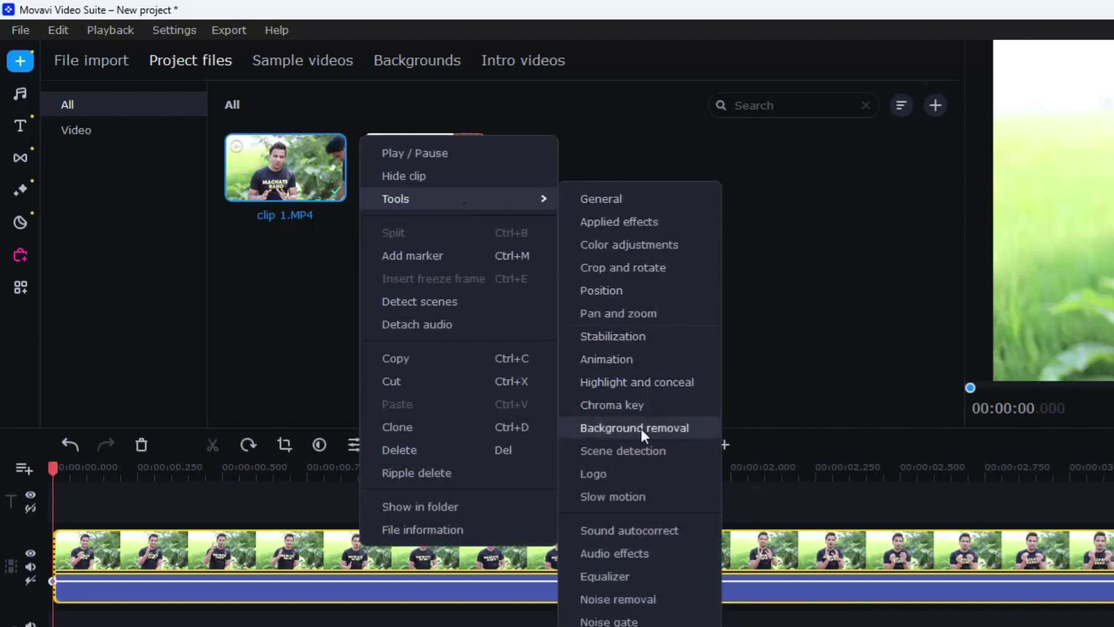
pyautogui.click(656, 427)
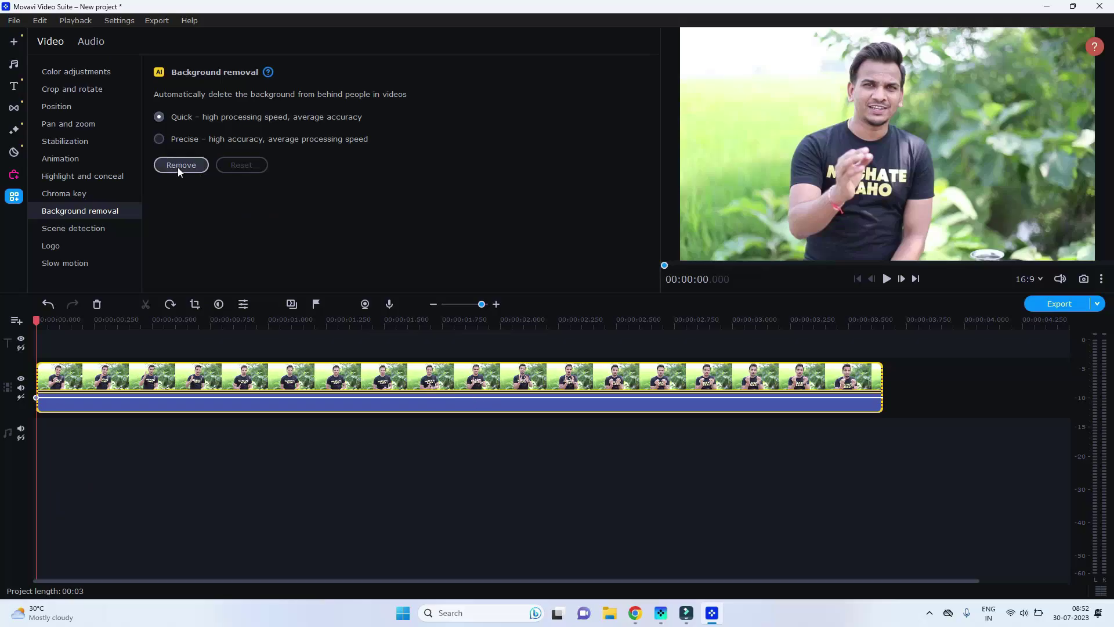
pyautogui.click(265, 240)
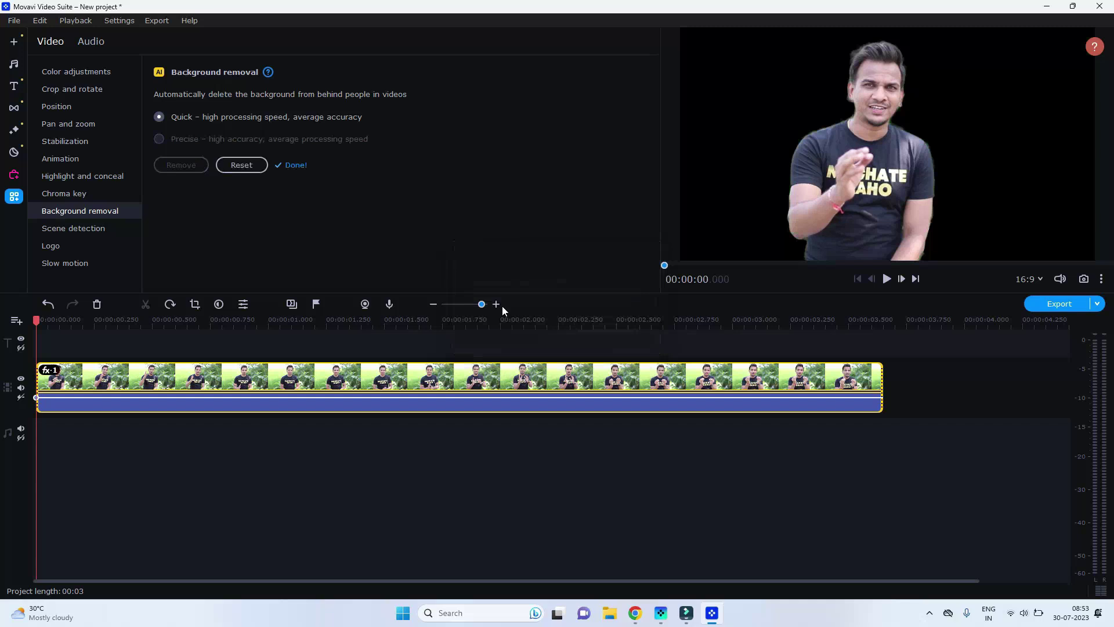
pyautogui.click(887, 279)
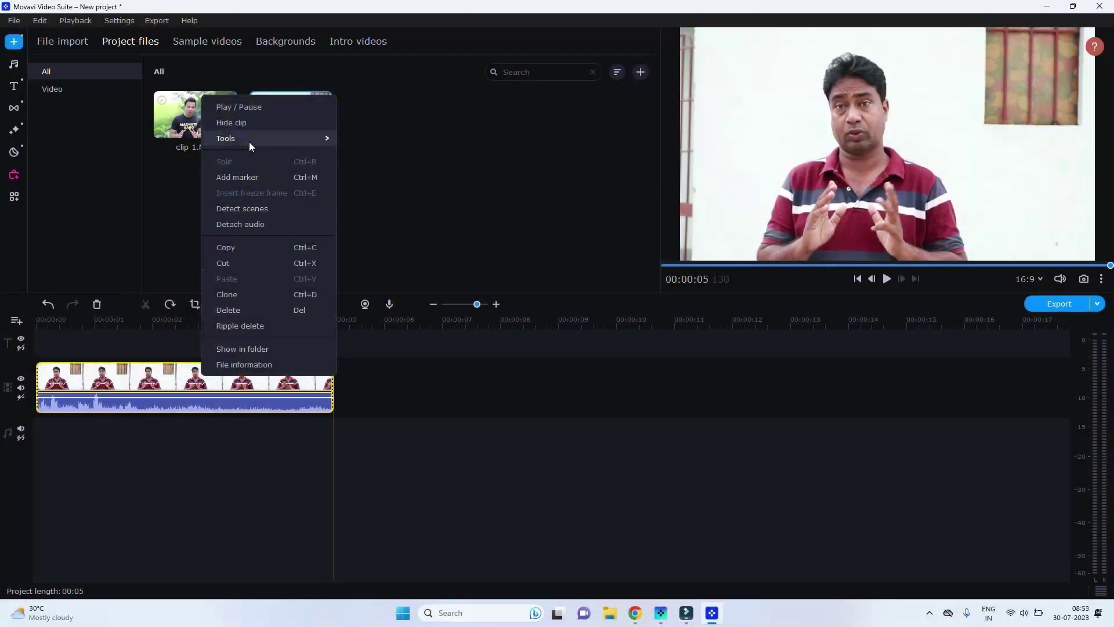
# - Remove the background from the MVI_8288.MP4 clip with the Precise, high-accuracy background removal option
pyautogui.moveTo(251, 143)
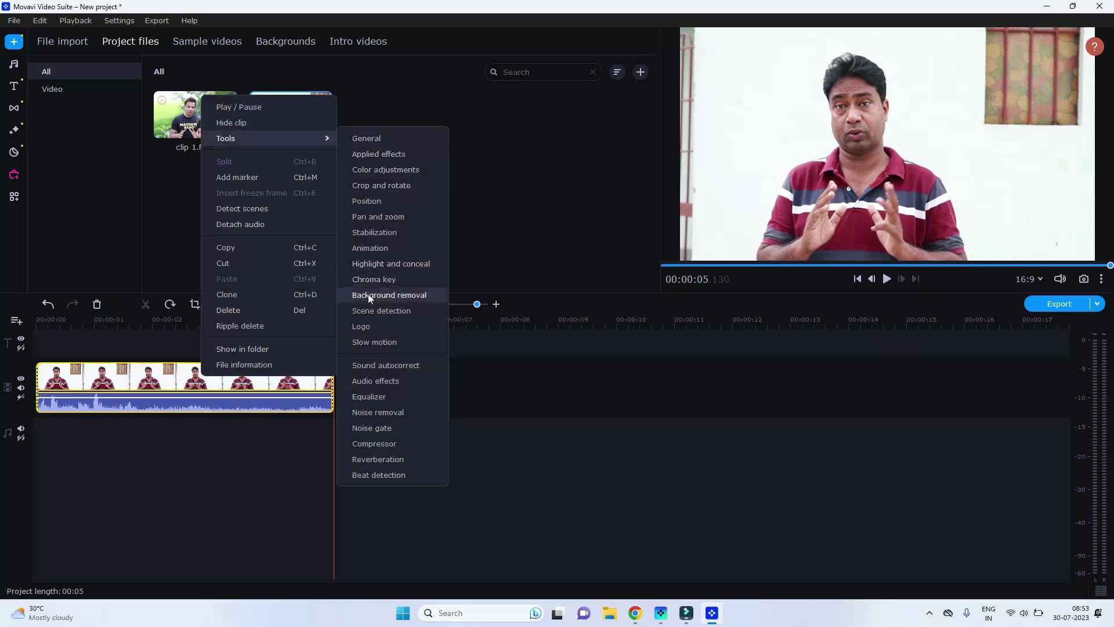
pyautogui.click(404, 296)
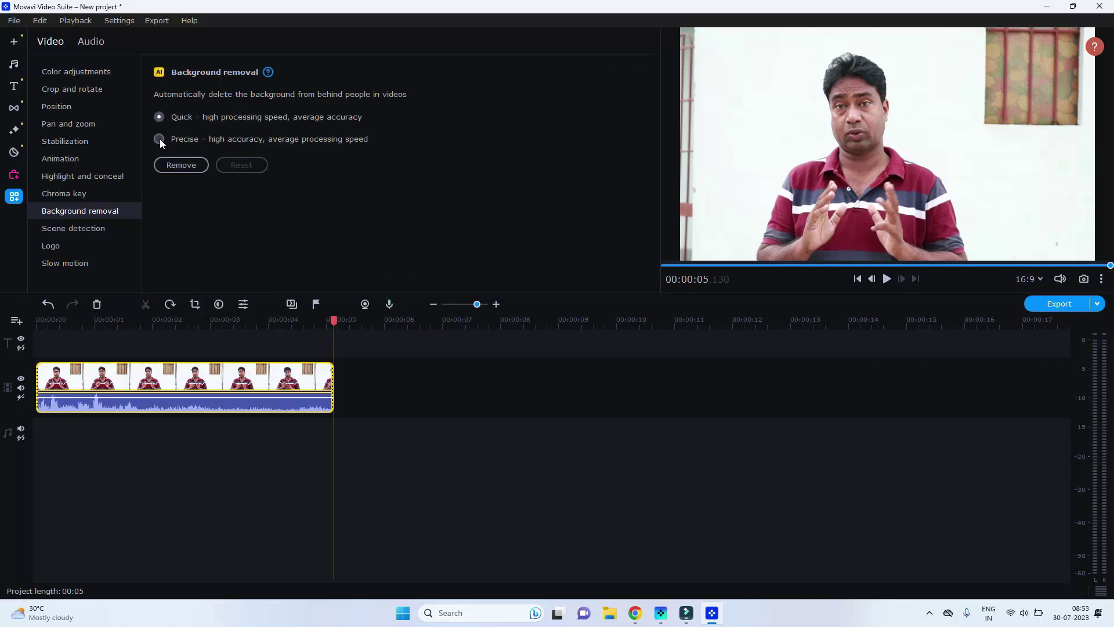
pyautogui.click(186, 165)
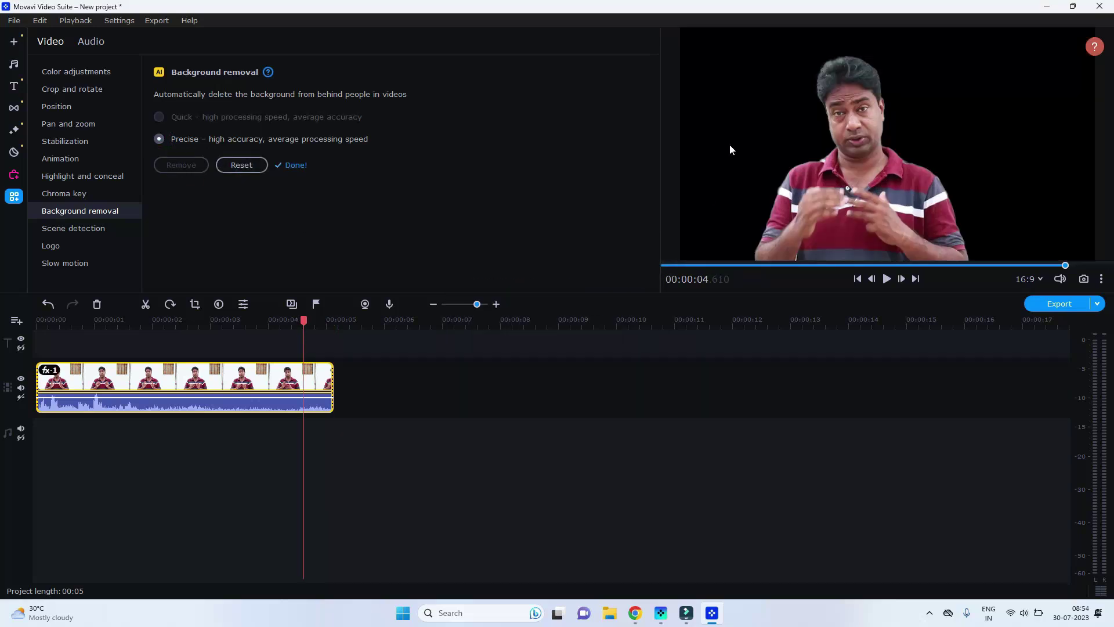
# - Add a video track, place Google-office-lead.jpg beneath the MVI_8288.MP4 clip as its new background, and preview the composite
pyautogui.click(14, 41)
pyautogui.click(16, 321)
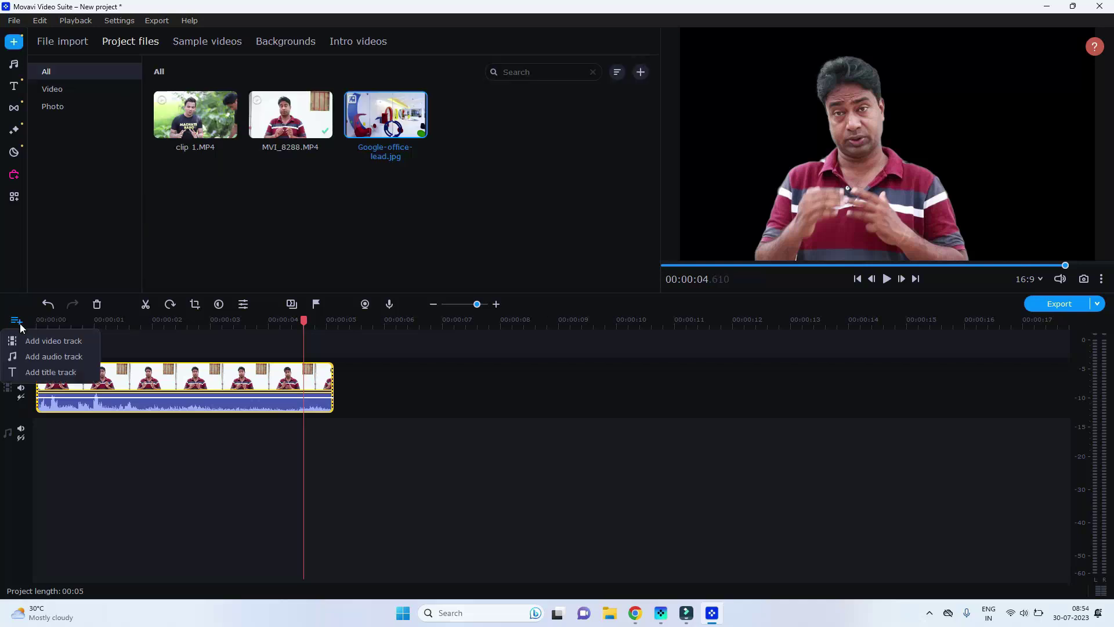
pyautogui.click(52, 340)
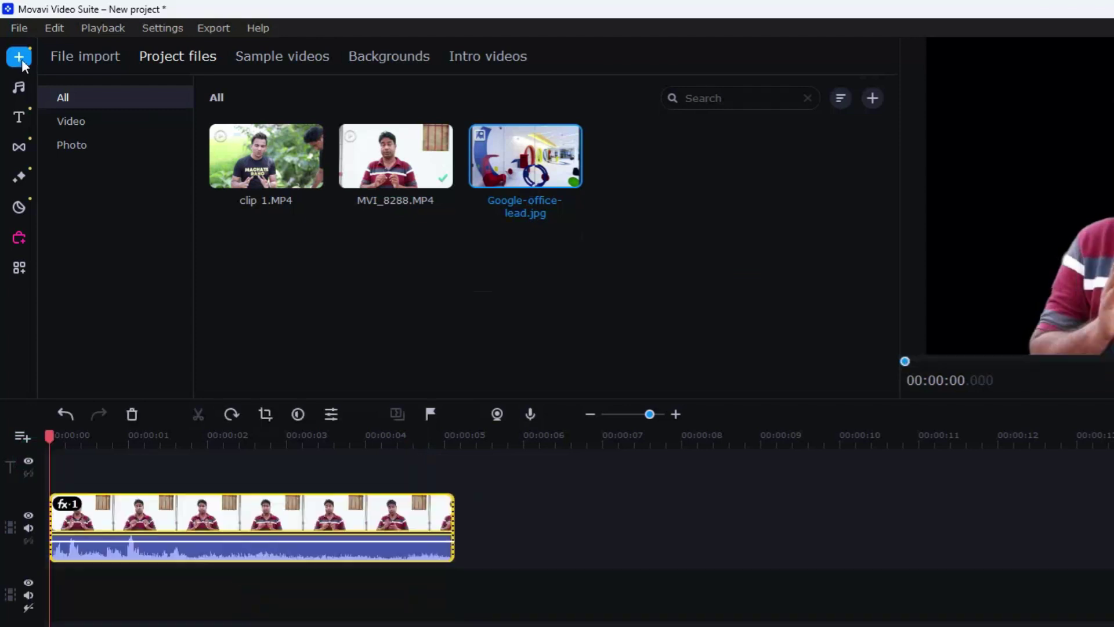
pyautogui.moveTo(546, 171); pyautogui.dragTo(190, 584)
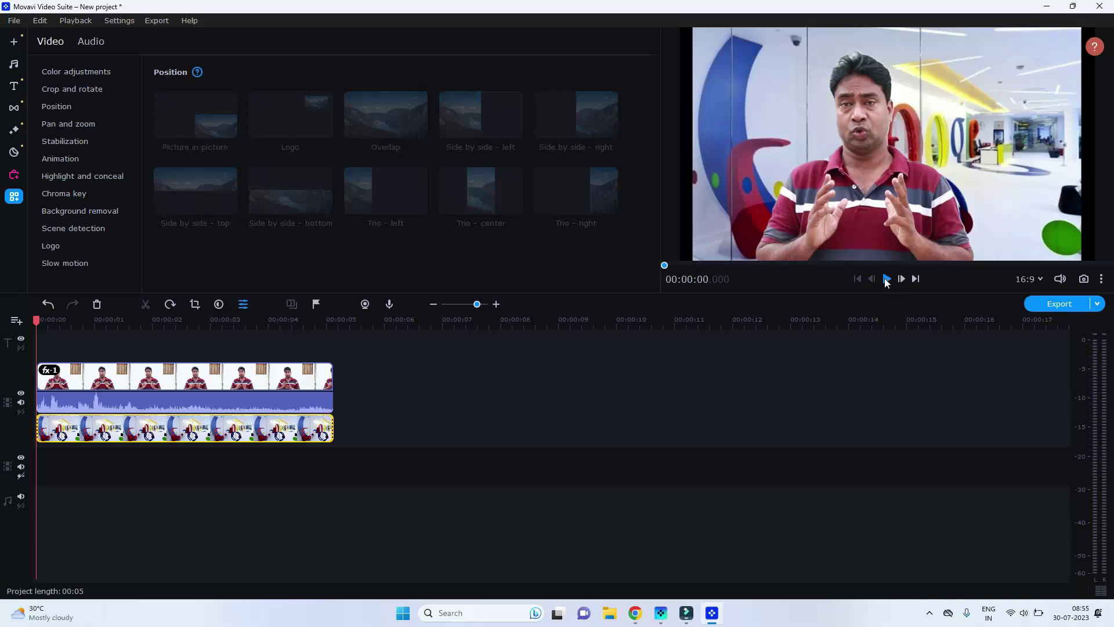
pyautogui.click(886, 279)
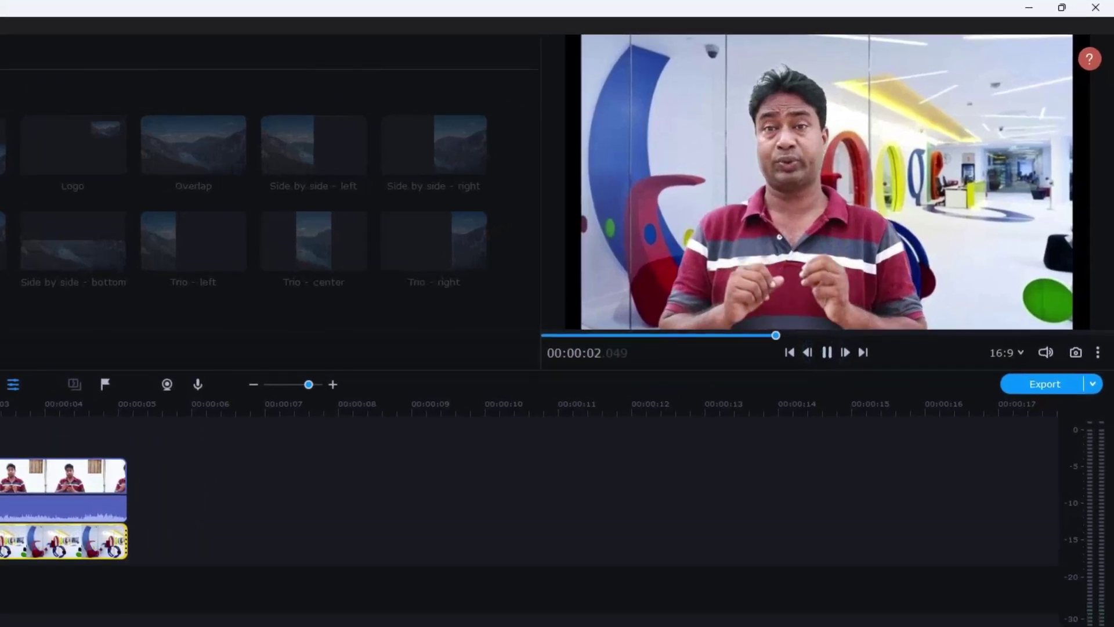
# - Import GX010424.MP4 from the files folder, place it on the video track and preview its first seven seconds
pyautogui.click(615, 394)
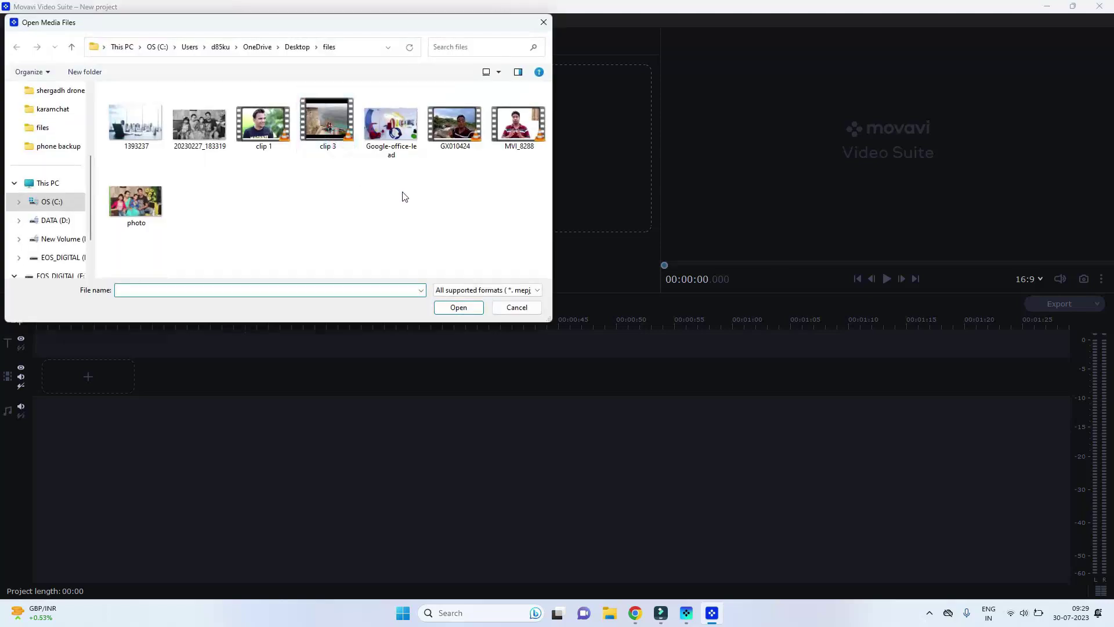
pyautogui.doubleClick(456, 138)
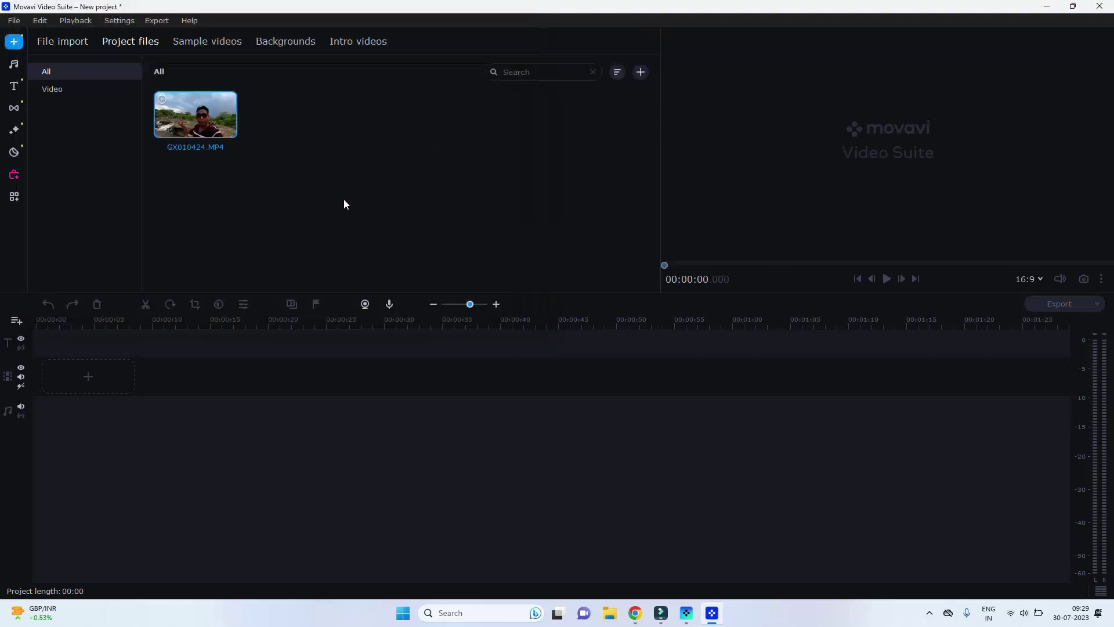
pyautogui.moveTo(180, 225); pyautogui.dragTo(78, 351)
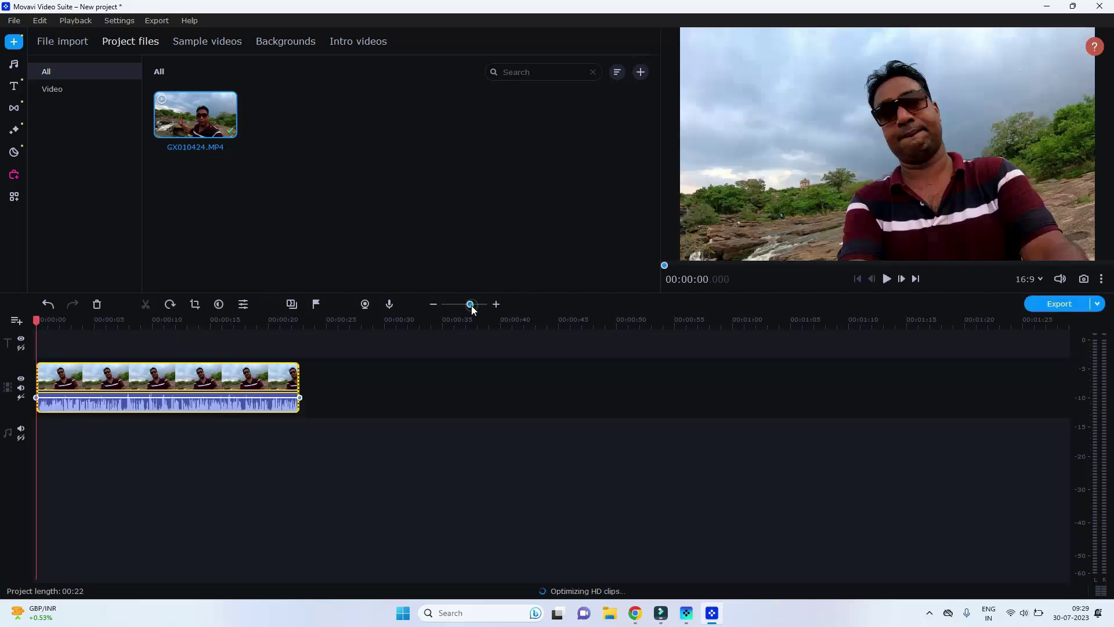
pyautogui.moveTo(471, 304); pyautogui.dragTo(477, 307)
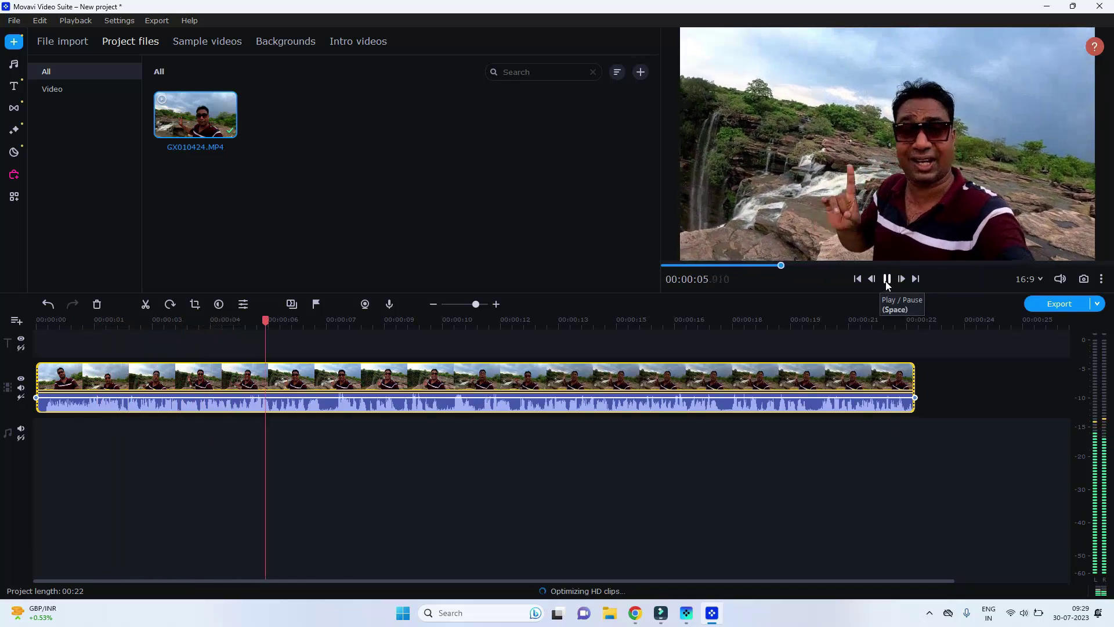
pyautogui.click(887, 279)
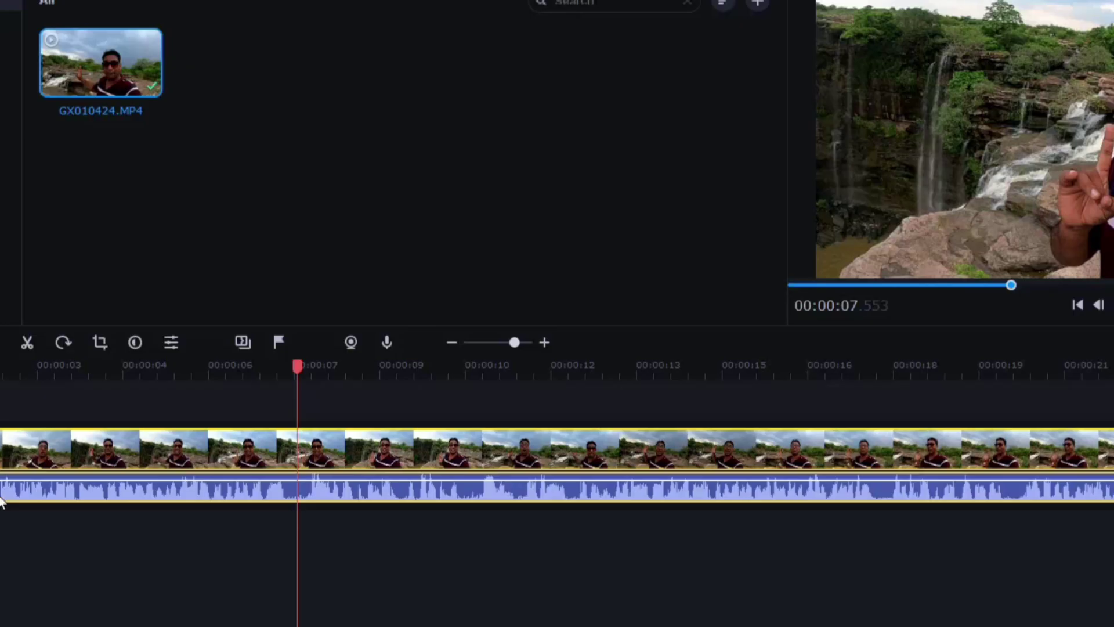
# - Apply Artificial intelligence noise removal to the GX010424.MP4 clip and play it back from the beginning
pyautogui.rightClick(314, 455)
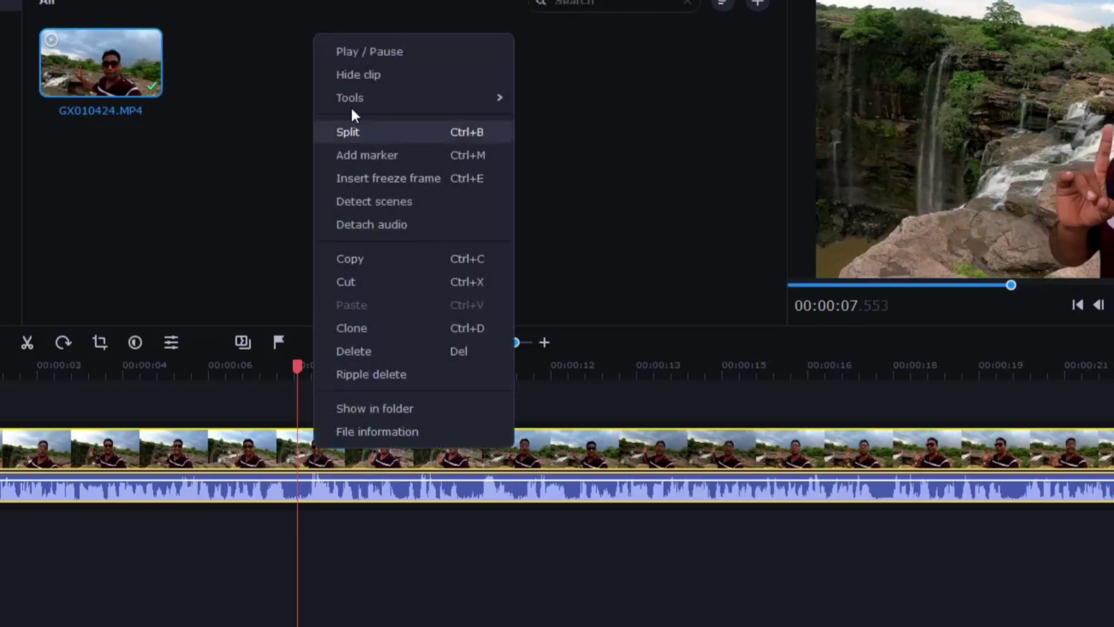
pyautogui.moveTo(370, 94)
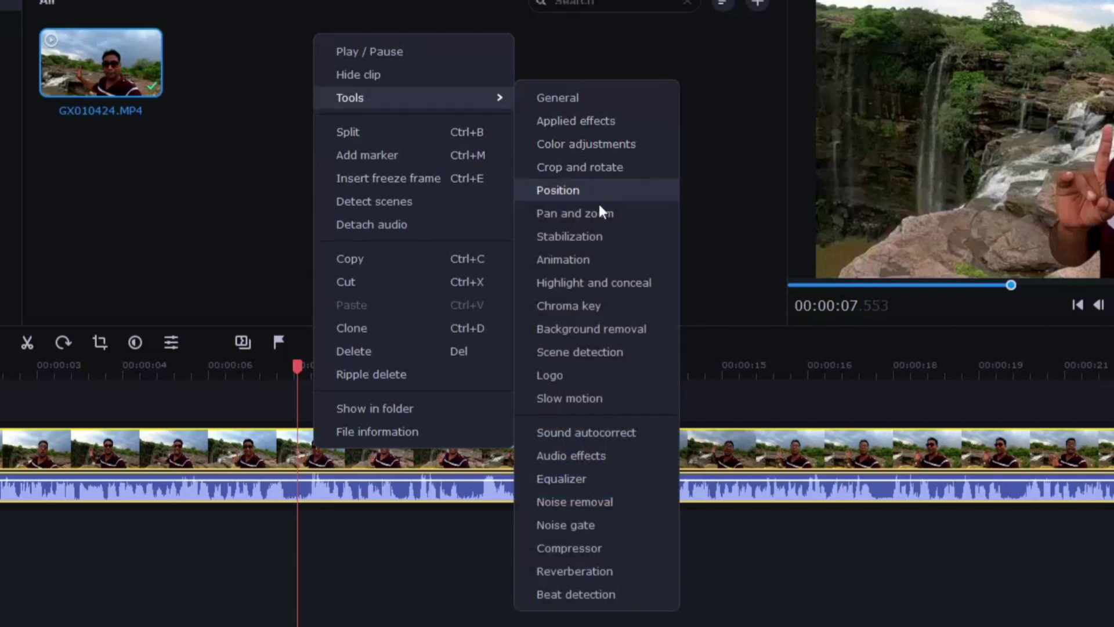
pyautogui.click(597, 502)
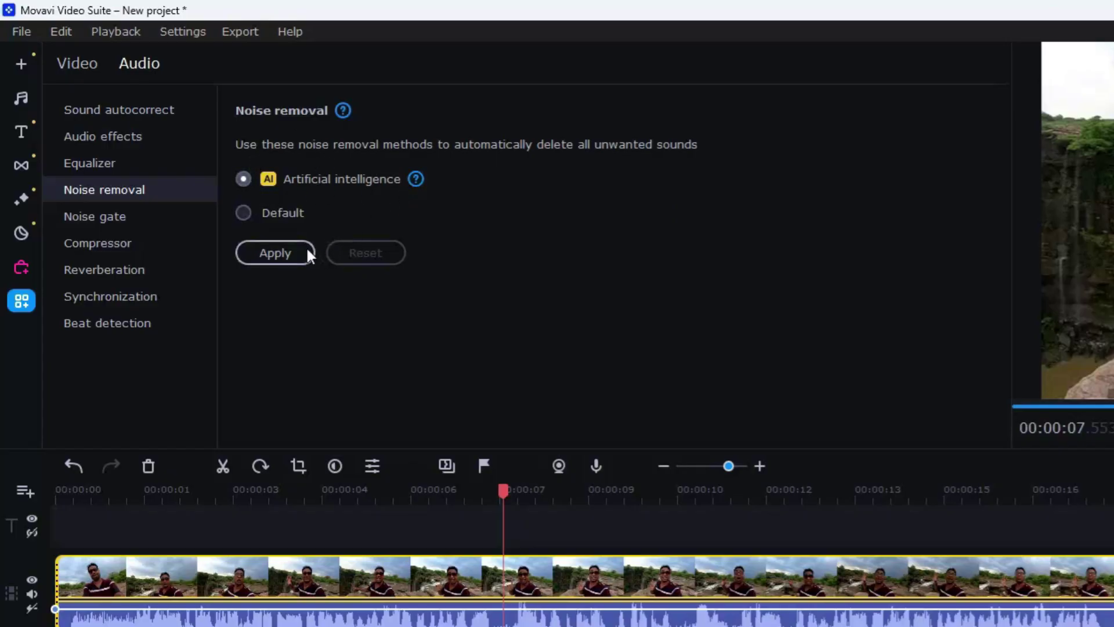
pyautogui.click(287, 256)
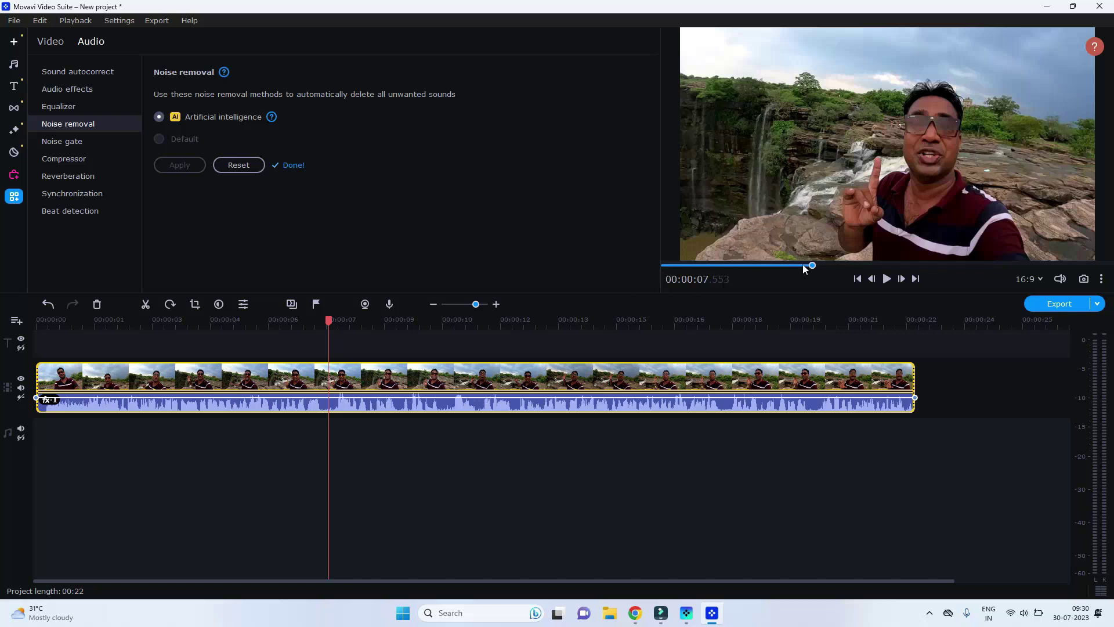
pyautogui.moveTo(807, 266); pyautogui.dragTo(612, 278)
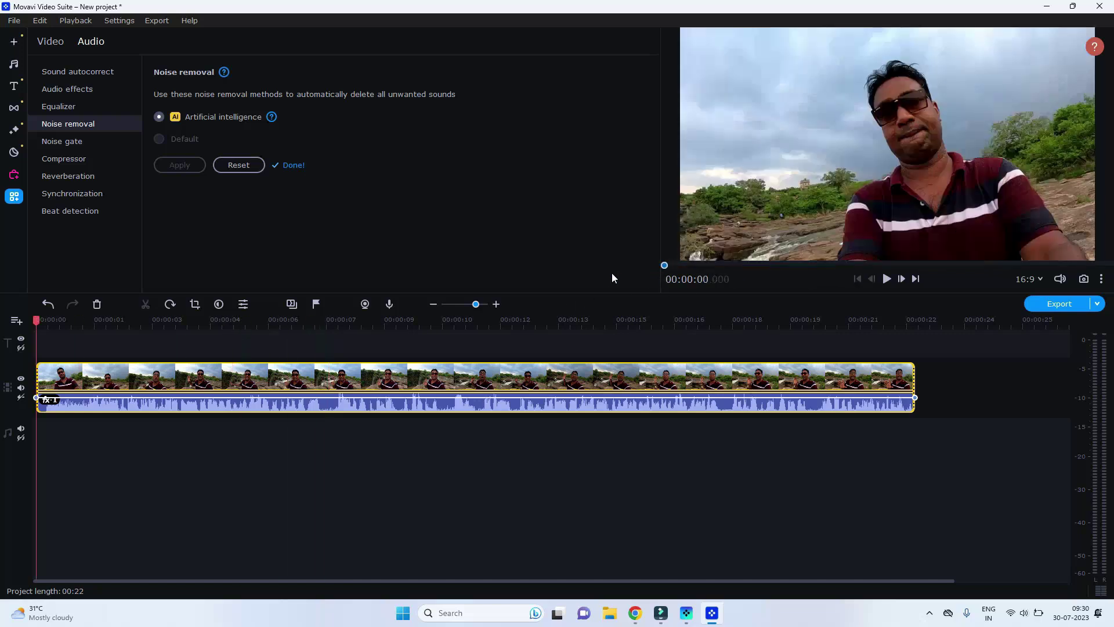
pyautogui.click(887, 281)
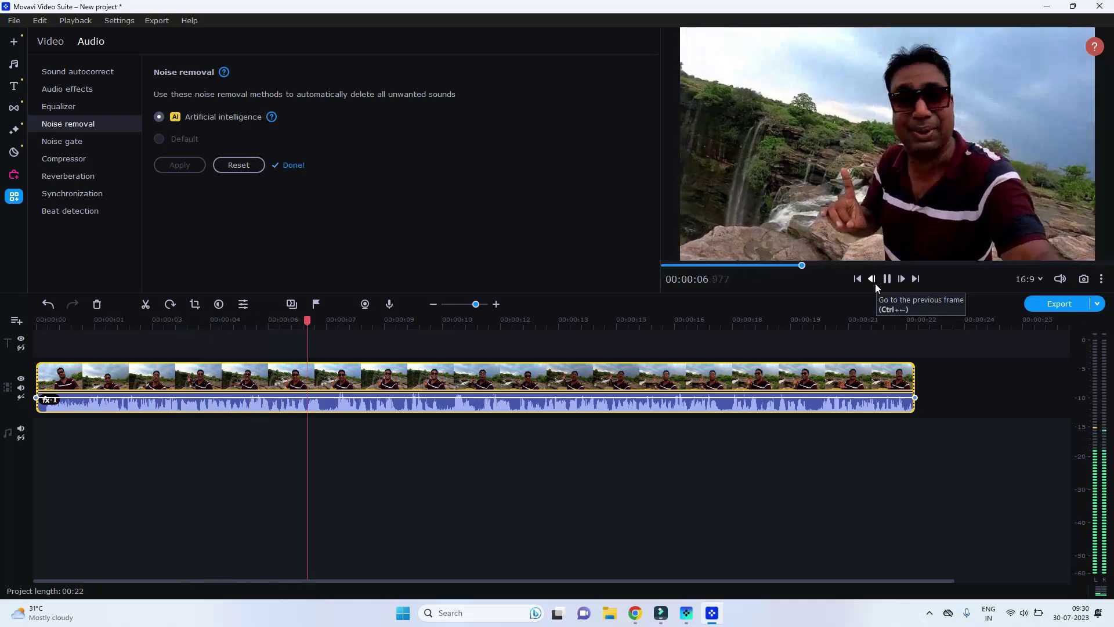
# - Pause the denoised GX010424.MP4 playback and close the clip 3.mp4 preview in VLC media player
pyautogui.click(886, 279)
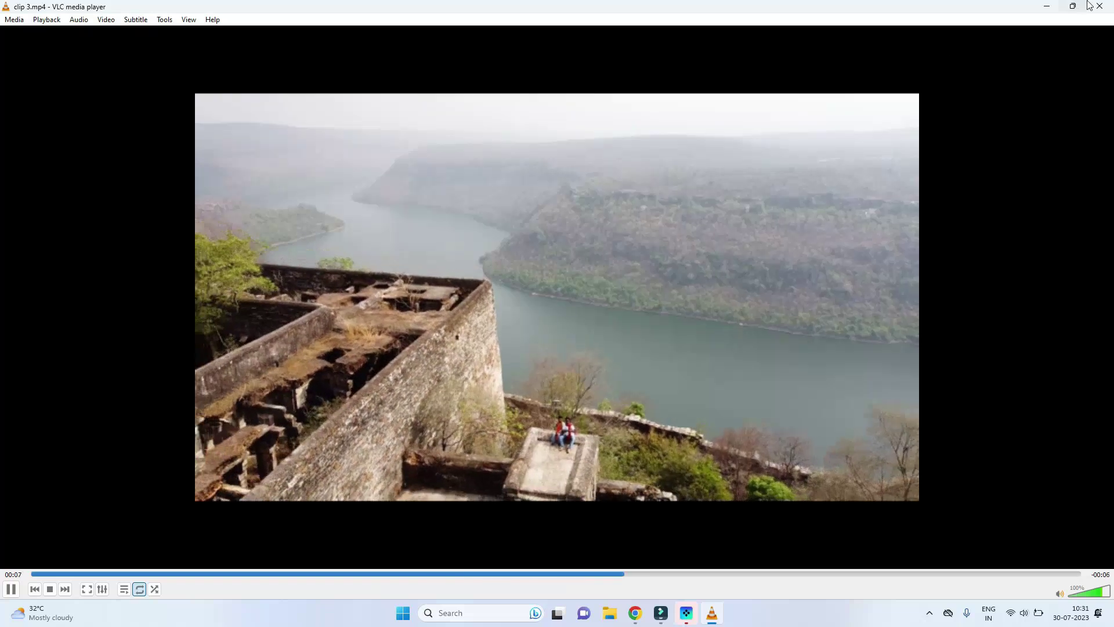
pyautogui.click(1106, 7)
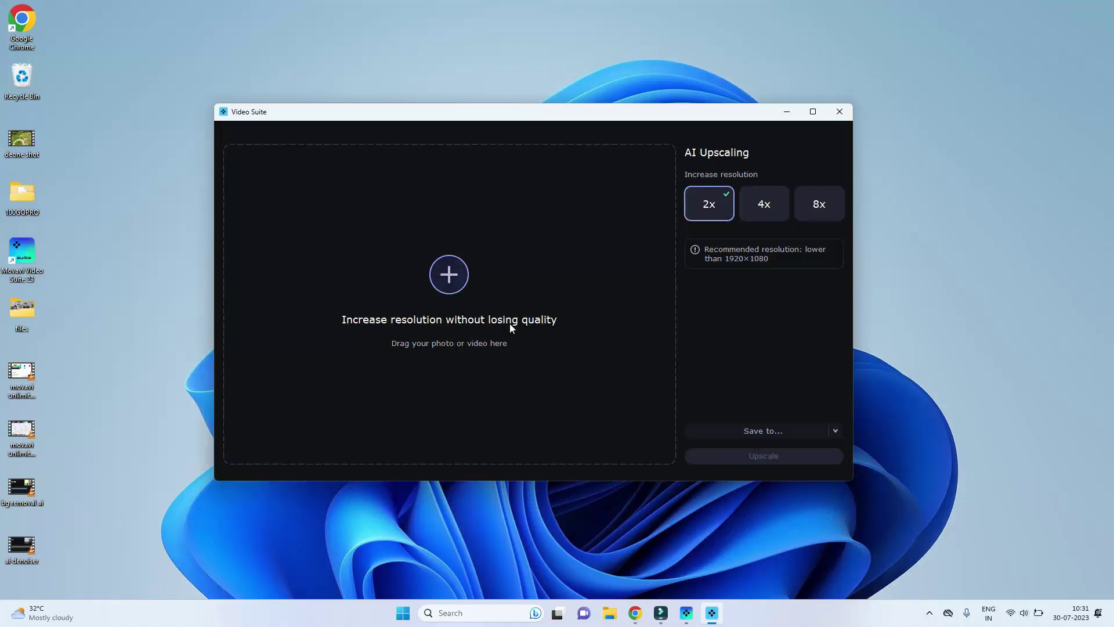
# - Load clip 3 from the files folder into AI Upscaling, upscale it by 8x and close the upscaling window
pyautogui.click(455, 273)
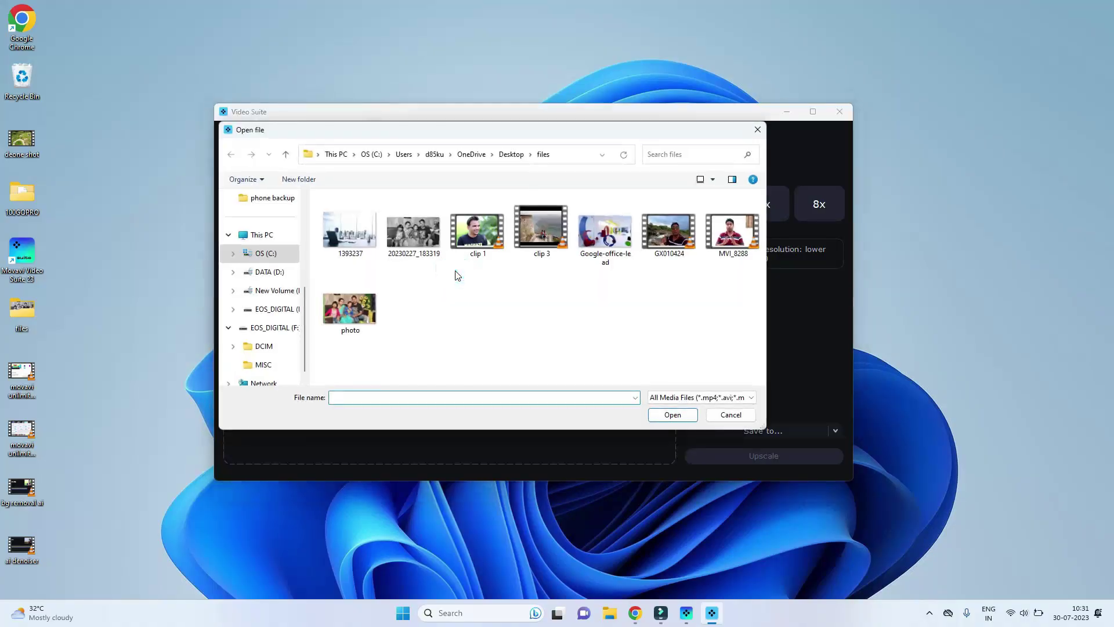
pyautogui.doubleClick(544, 235)
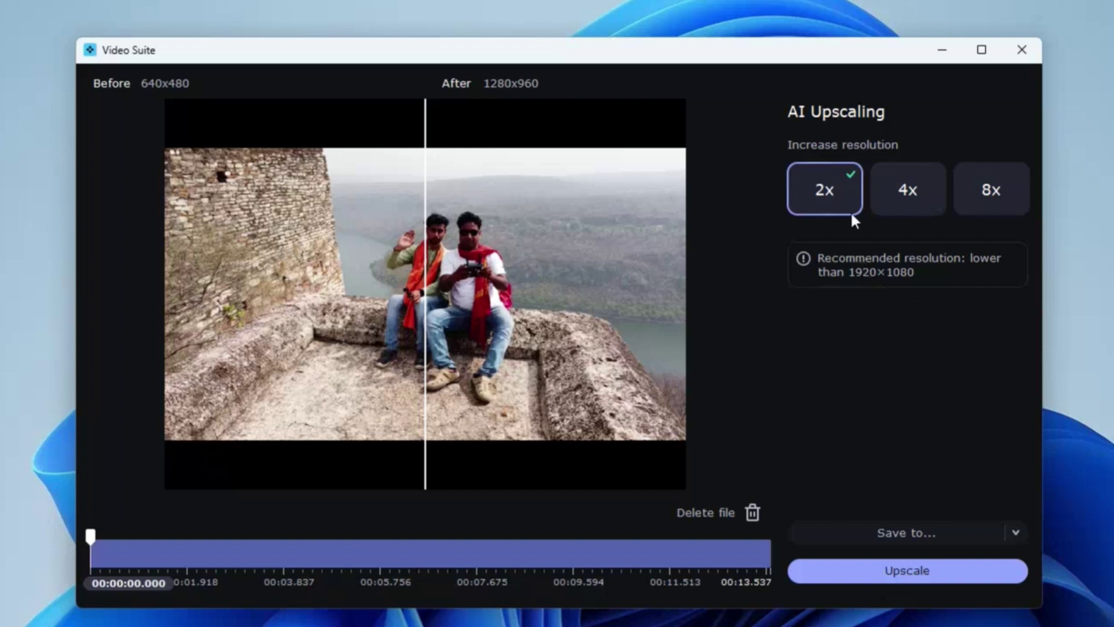
pyautogui.click(903, 206)
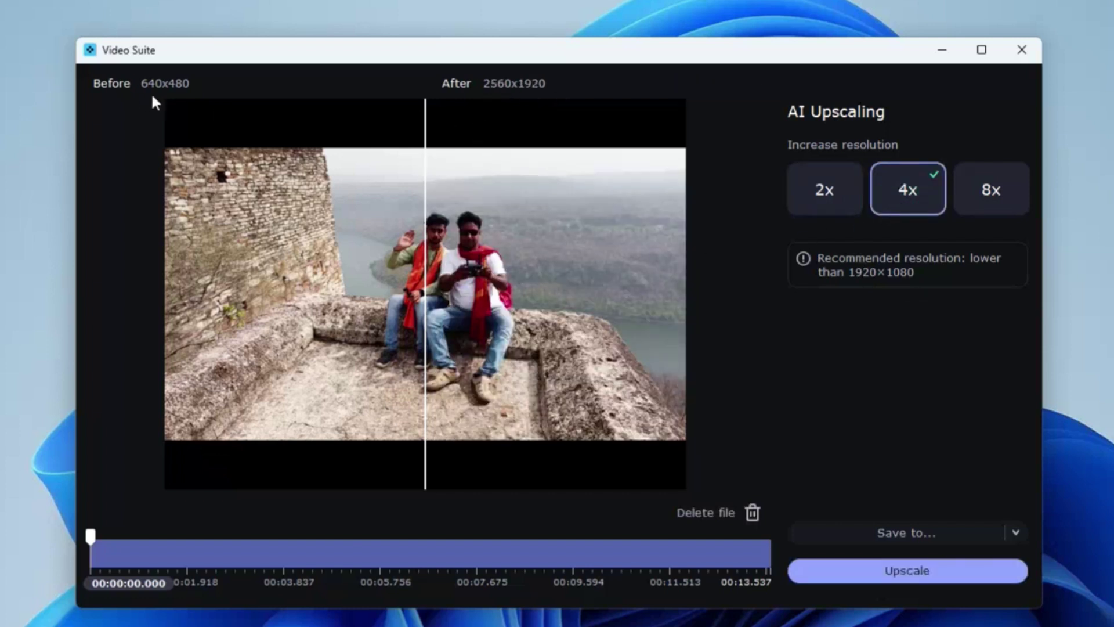
pyautogui.click(994, 190)
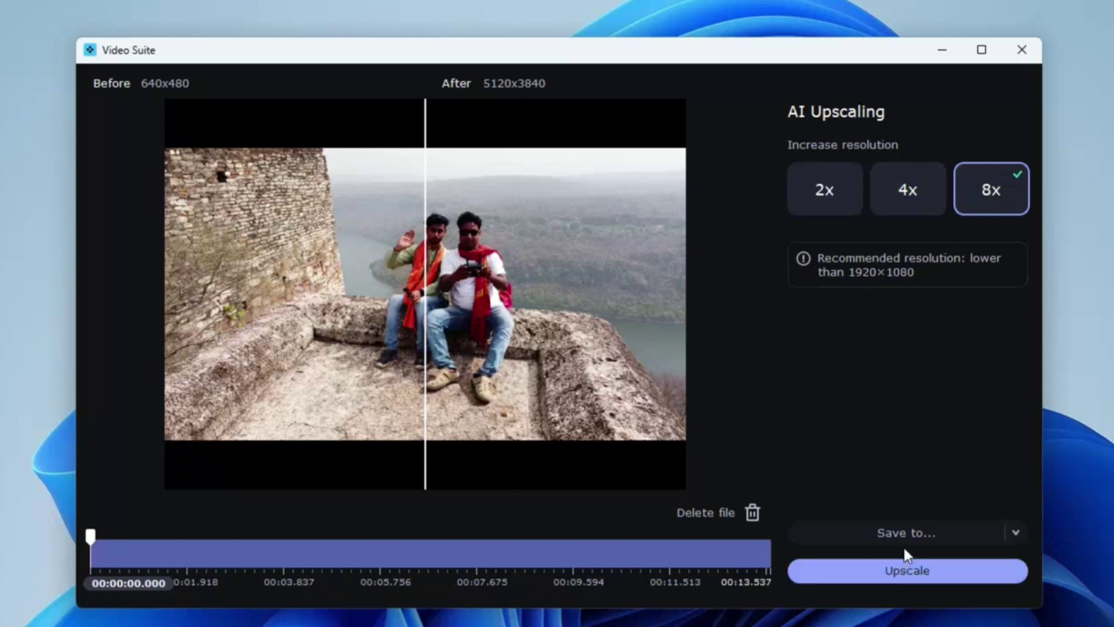
pyautogui.click(915, 572)
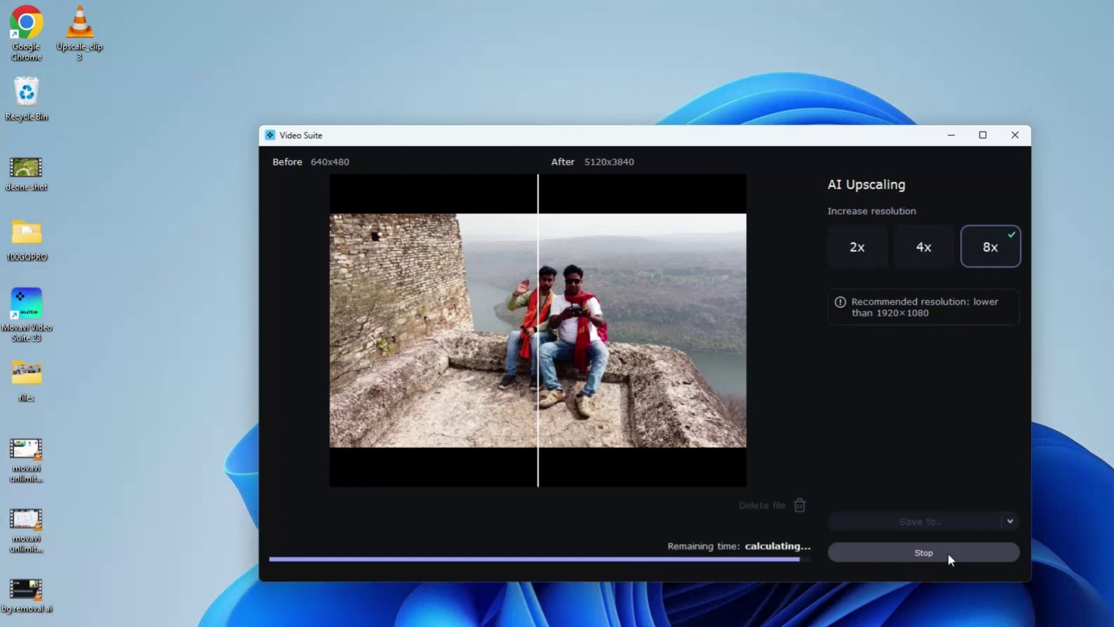
pyautogui.click(1014, 137)
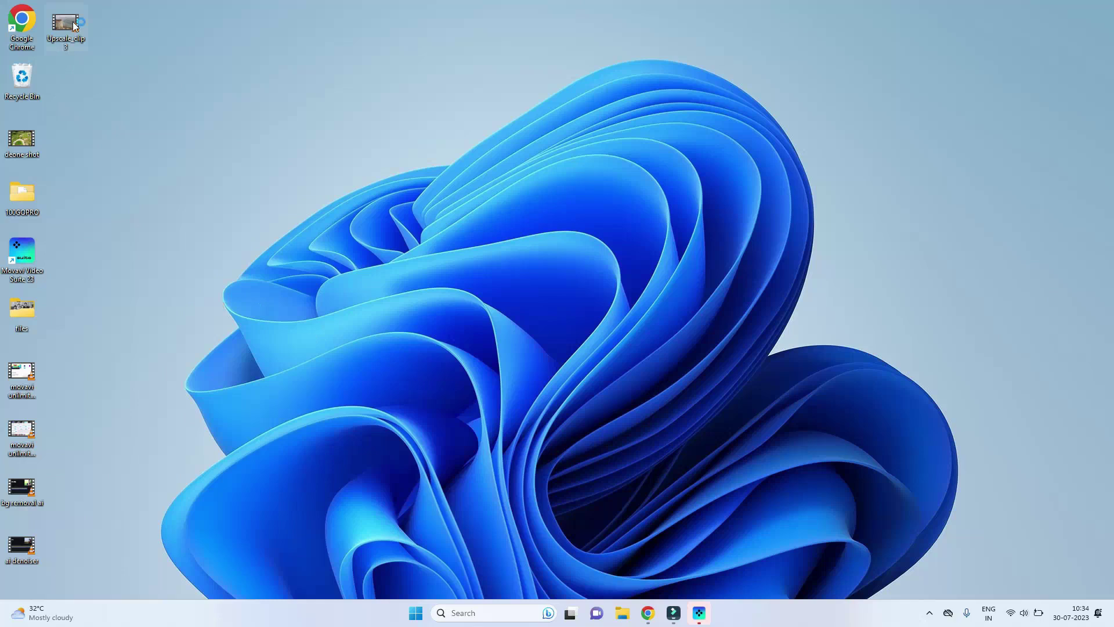
# - Play the Upscale_clip 3 video from the desktop in full screen to check its quality
pyautogui.doubleClick(72, 22)
pyautogui.press('f')
pyautogui.press('space')
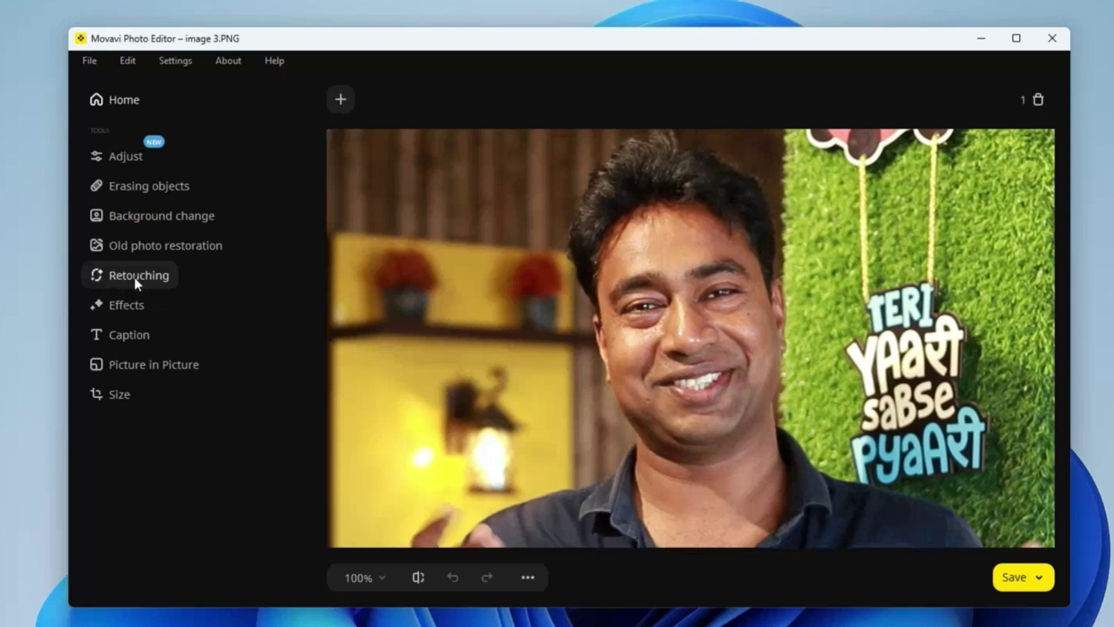
# - Examine the manual retouching options for skin, eyes, mouth and others on image 3.PNG, including lip color, hair color and wrinkle removal
pyautogui.click(234, 268)
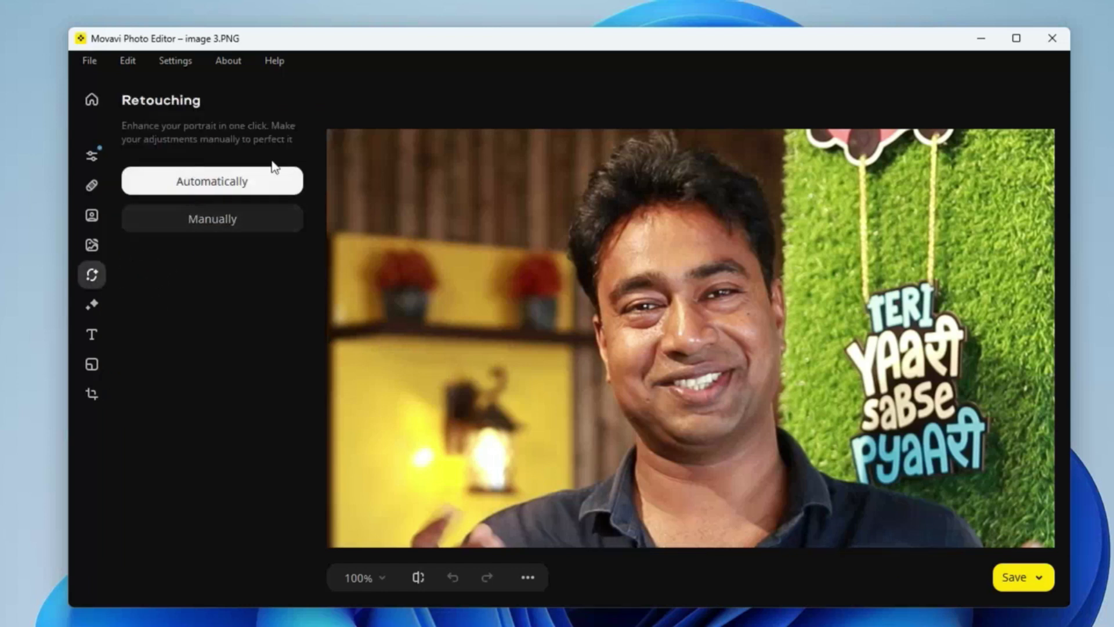
pyautogui.click(242, 216)
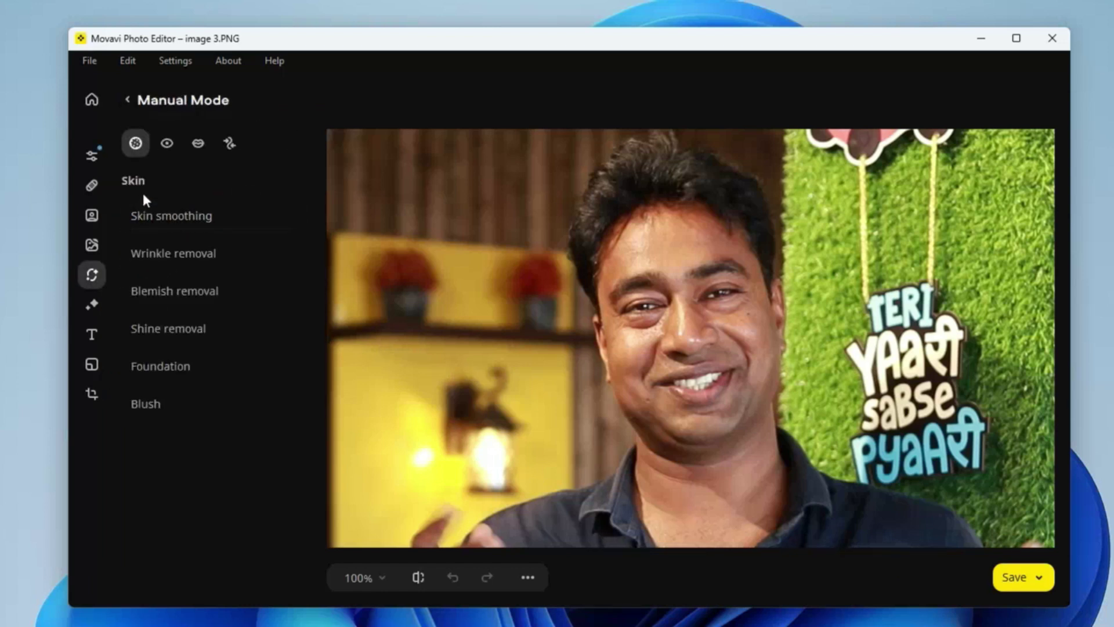
pyautogui.click(168, 142)
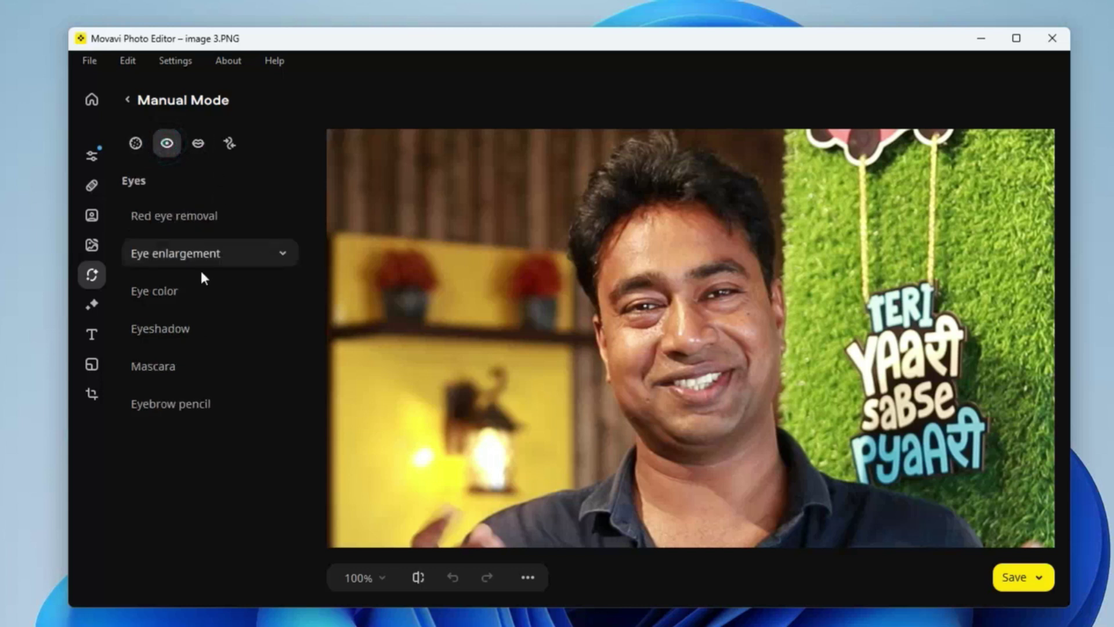
pyautogui.click(197, 146)
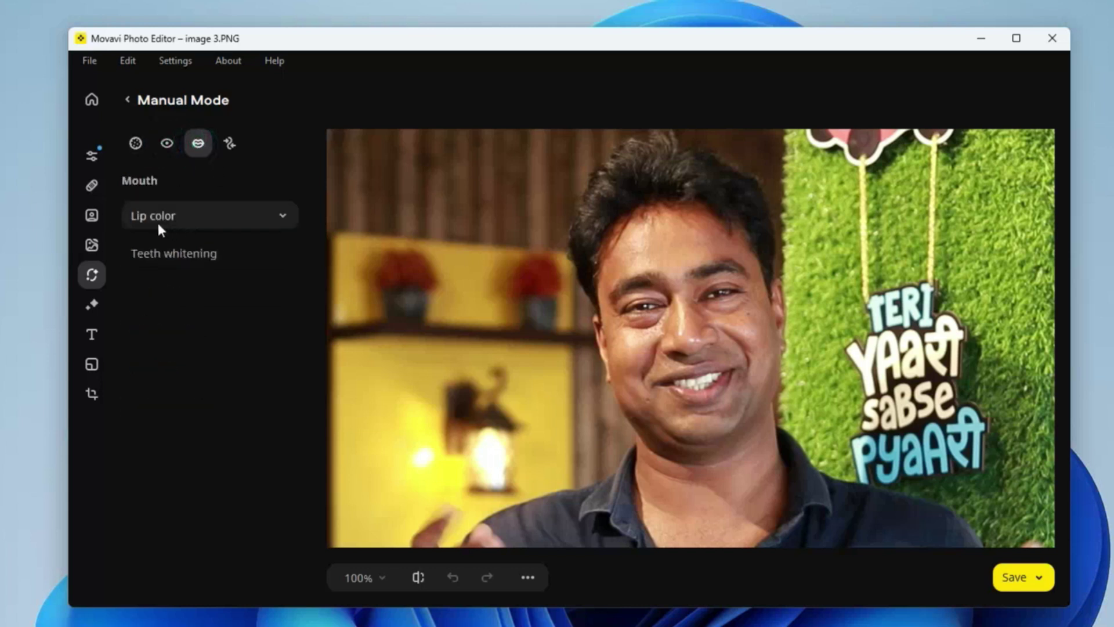
pyautogui.click(200, 220)
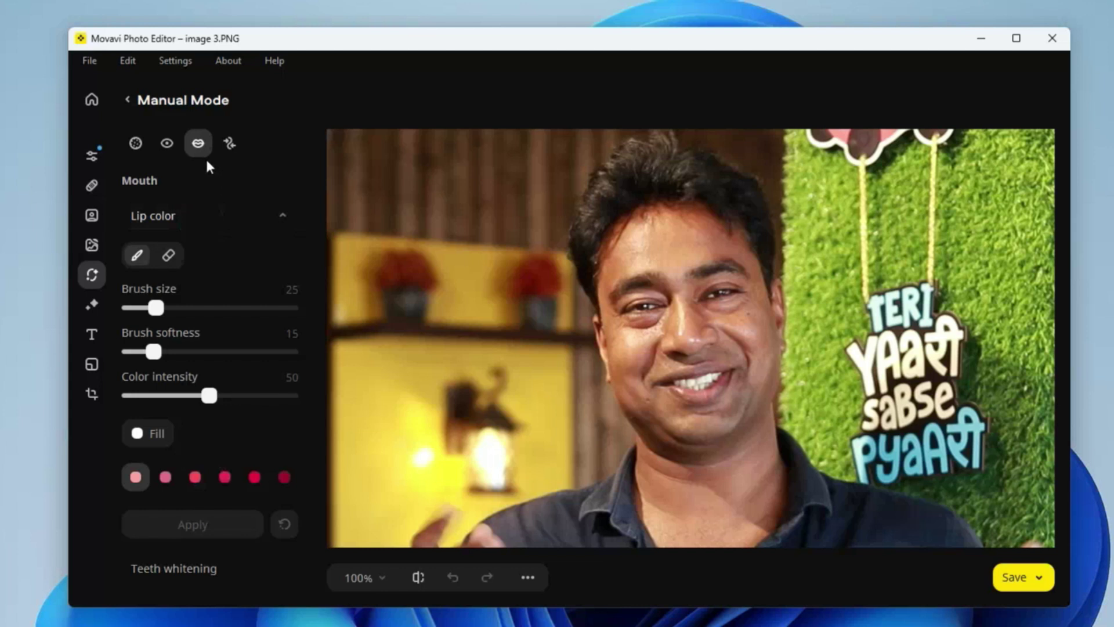
pyautogui.click(235, 139)
pyautogui.click(190, 215)
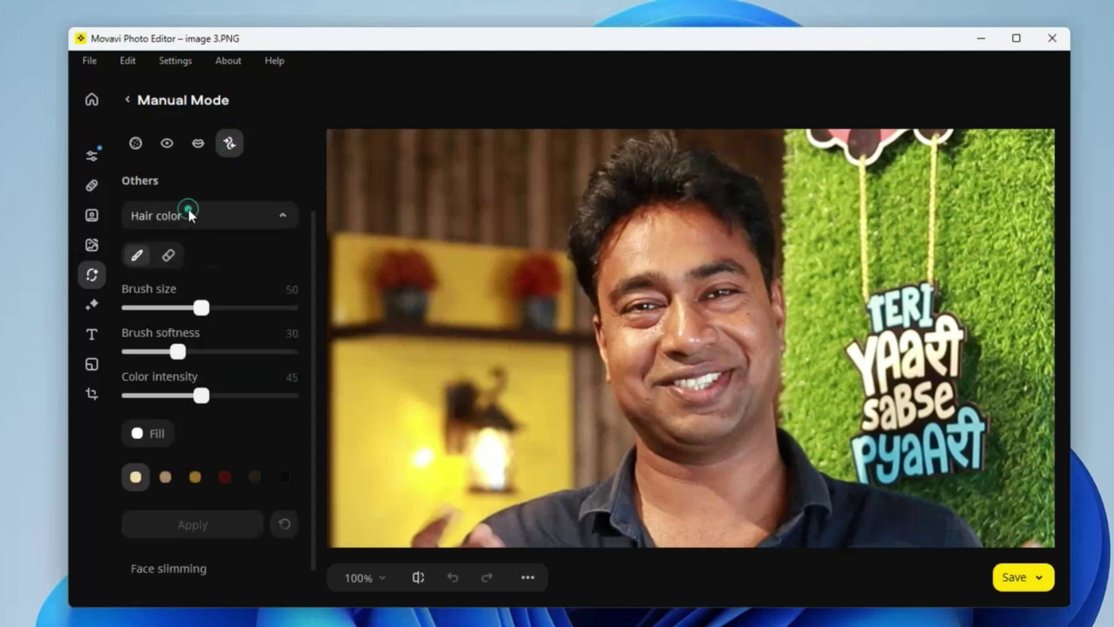
pyautogui.click(135, 143)
pyautogui.click(170, 261)
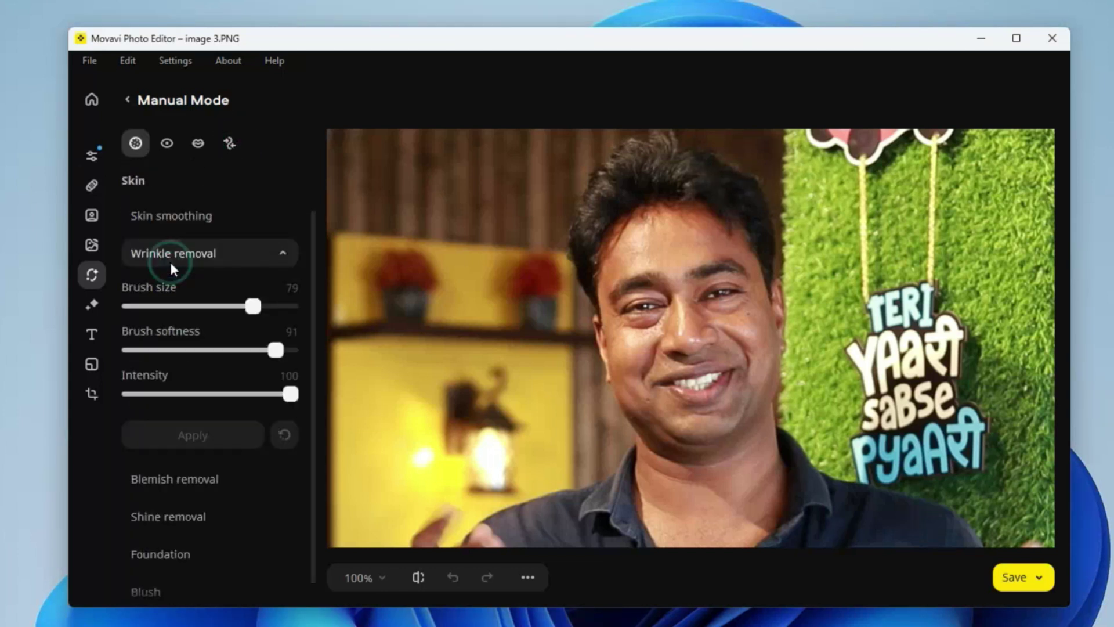
pyautogui.click(170, 266)
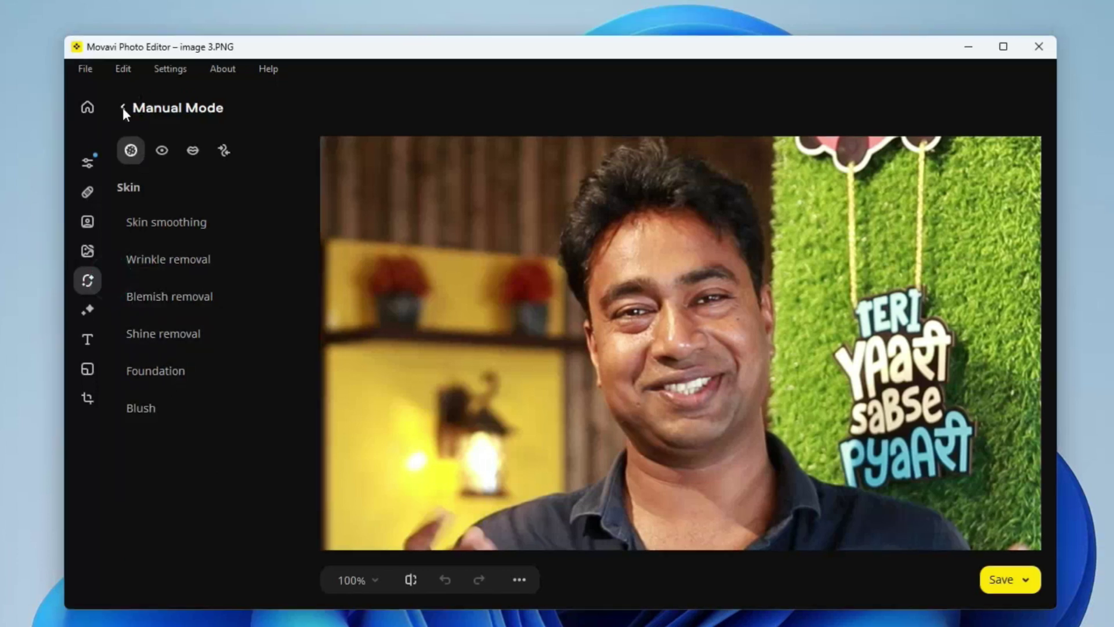
# - Leave manual mode and retouch the image 3.PNG portrait automatically
pyautogui.click(123, 108)
pyautogui.click(224, 192)
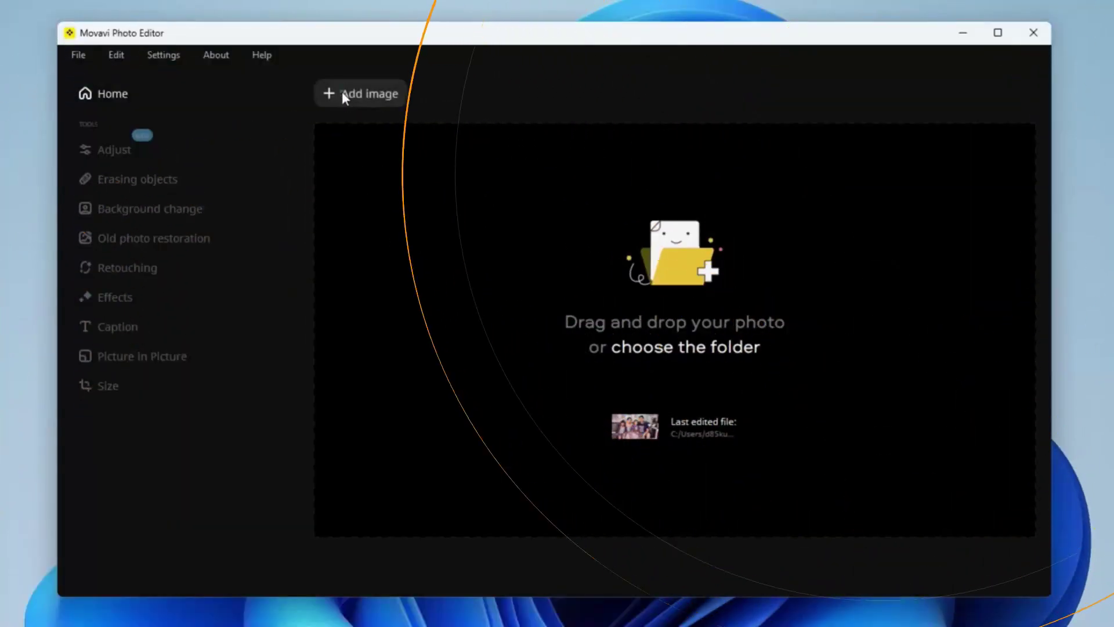
# - Open imag 2.JPG in the photo editor and erase the pile of yellow fruit on the grass using a lasso selection
pyautogui.click(342, 91)
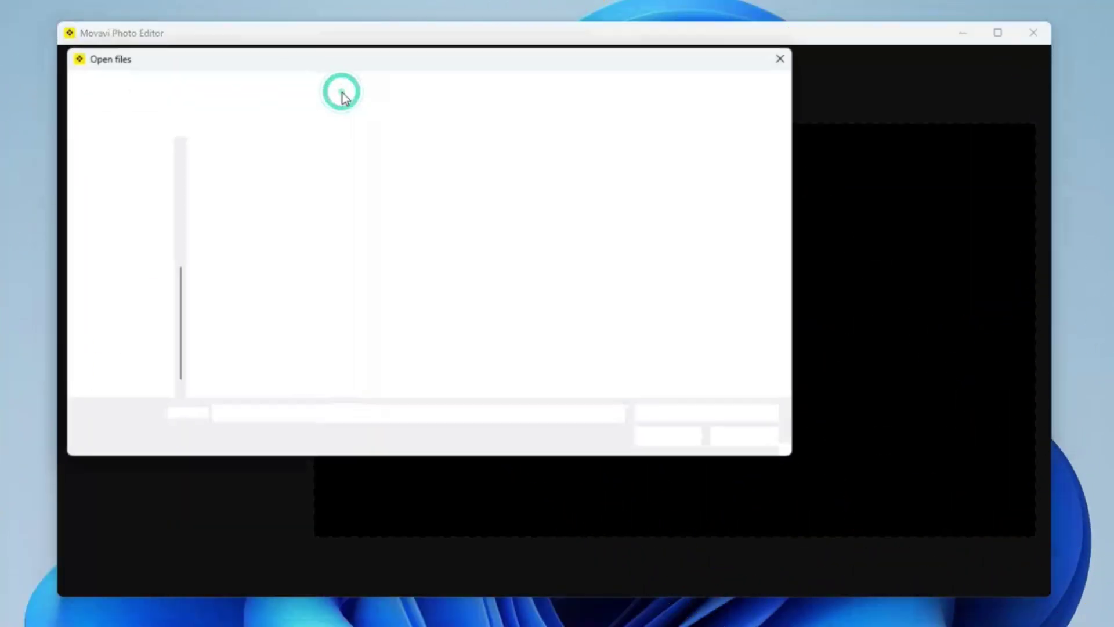
pyautogui.doubleClick(495, 197)
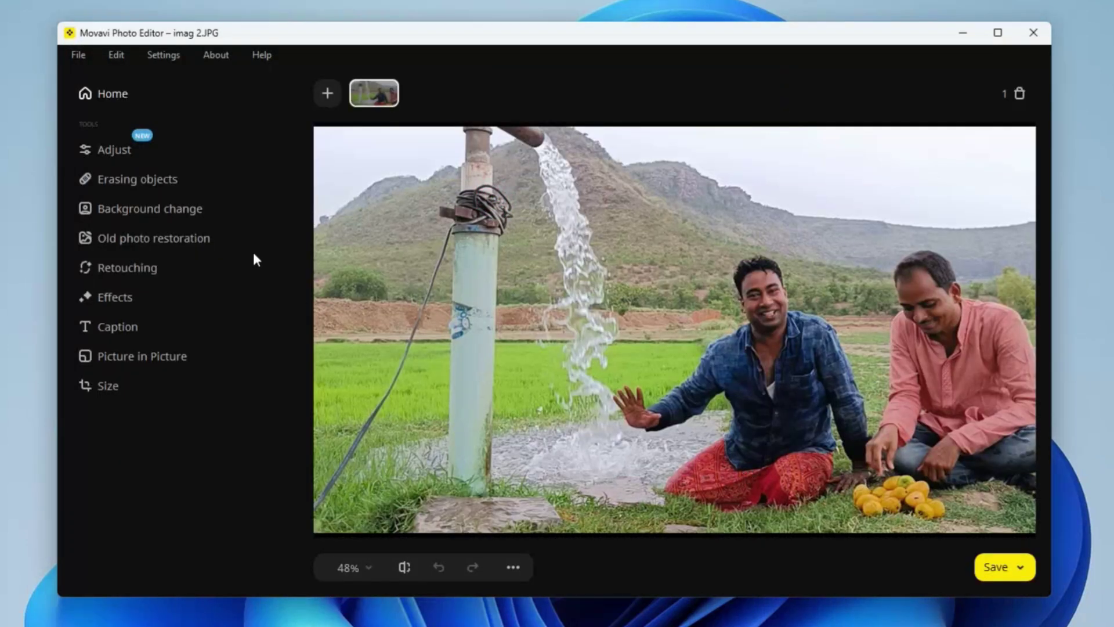
pyautogui.click(112, 185)
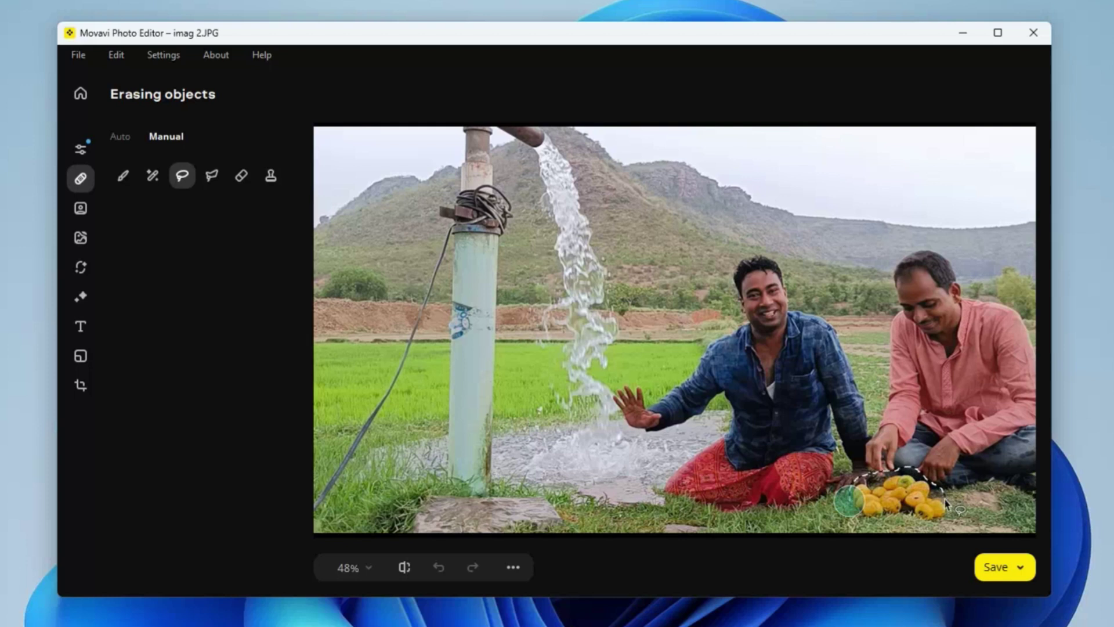
pyautogui.moveTo(868, 526); pyautogui.dragTo(852, 509)
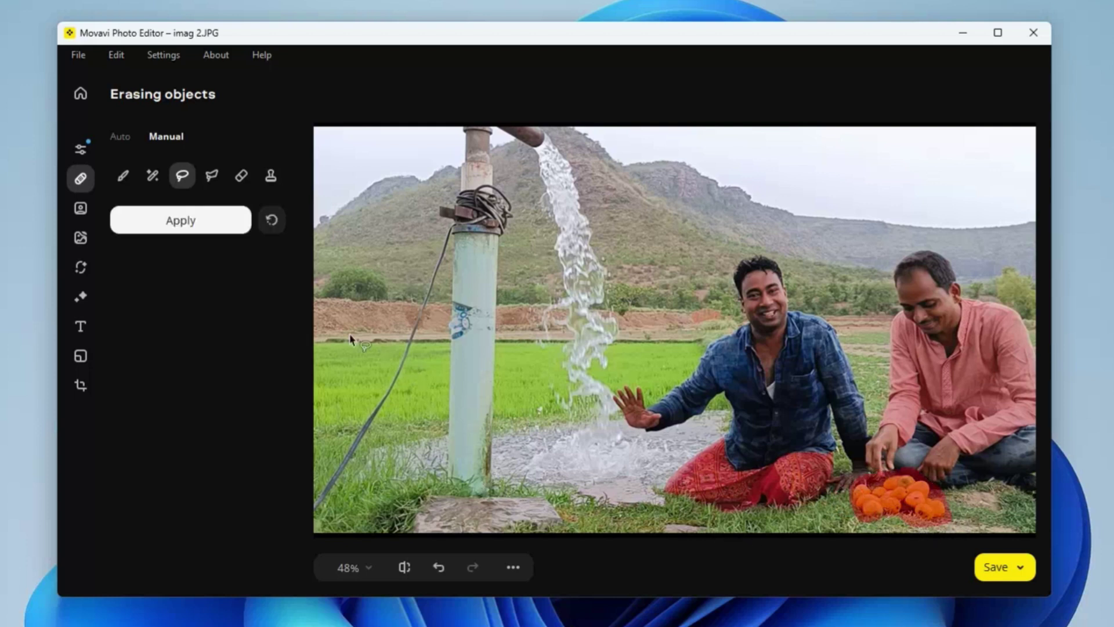
pyautogui.click(193, 220)
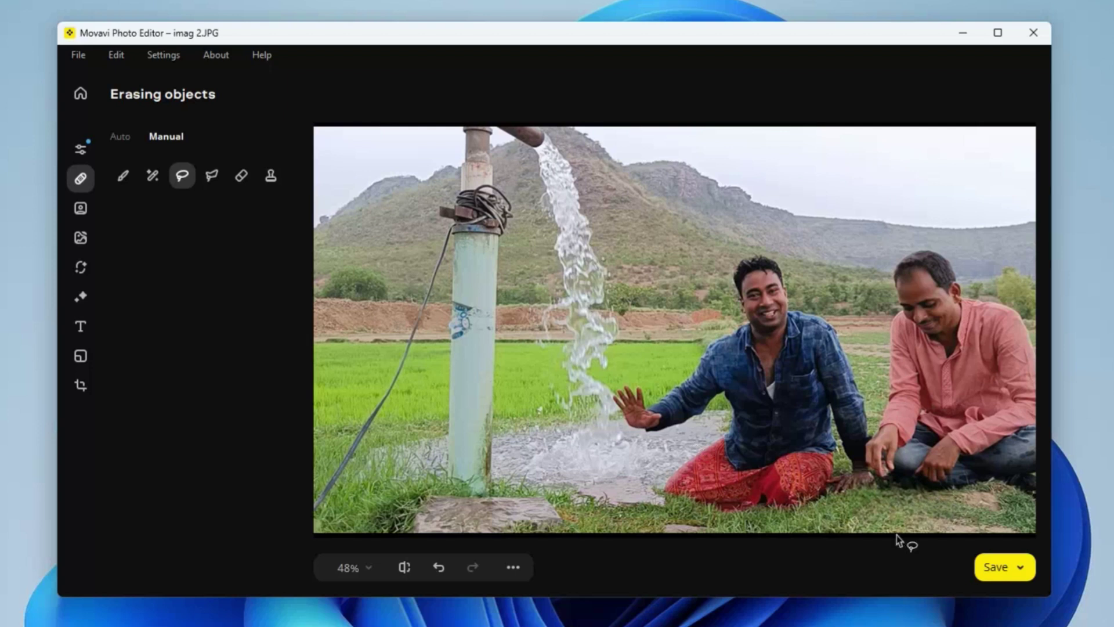
# - Save the edited photo and compare it with the original imag 2.JPG in the photo viewer
pyautogui.click(991, 566)
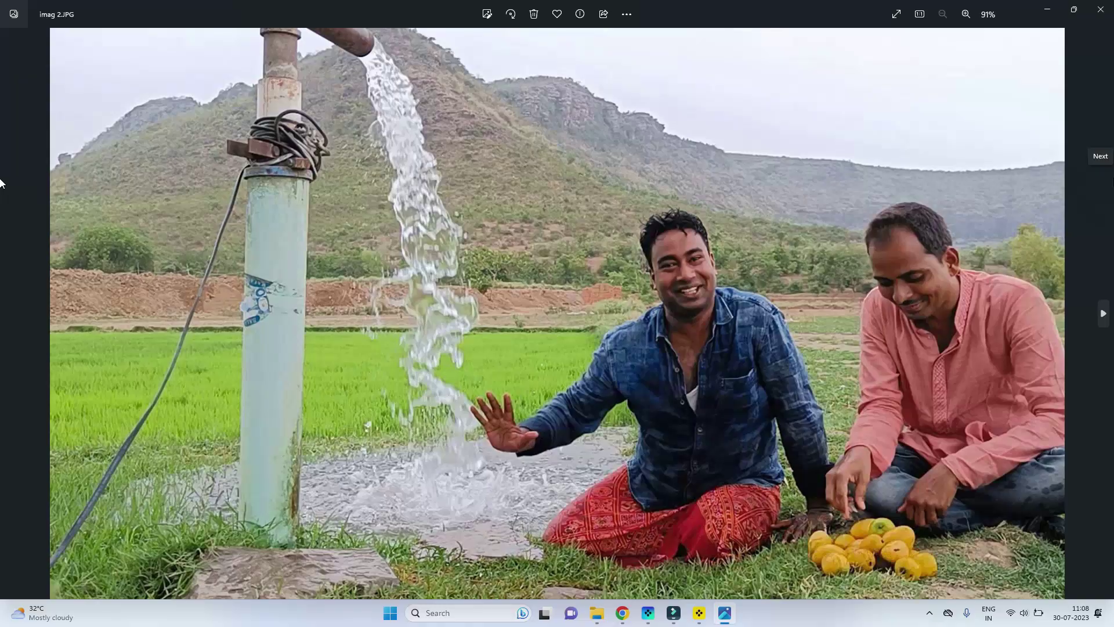
pyautogui.press('Right')
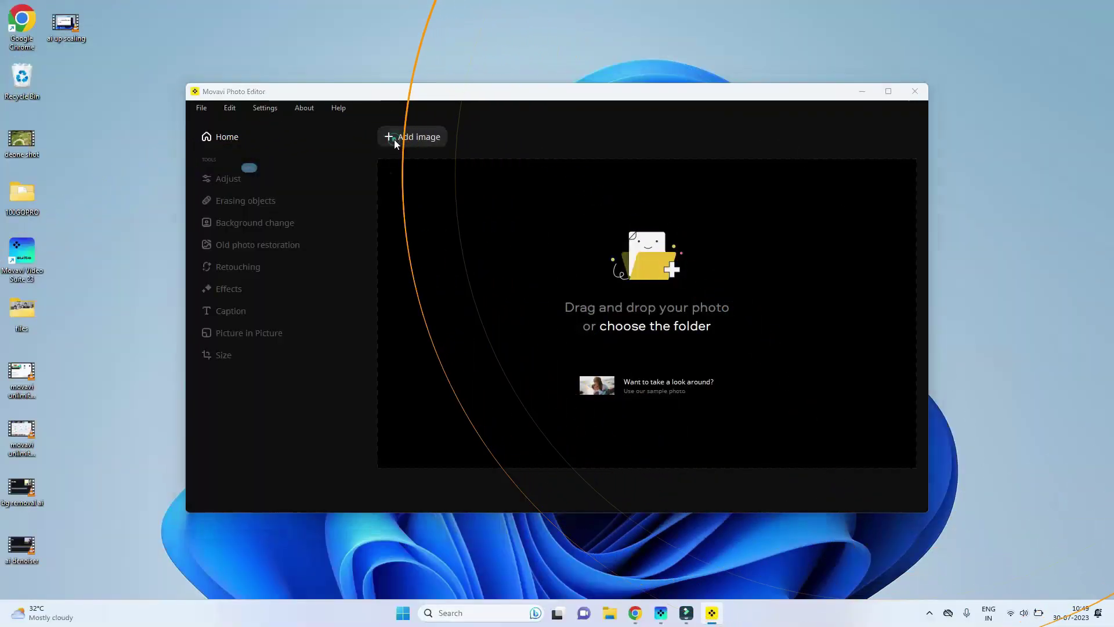
# - Open 20230227_183319.jpg and apply old photo restoration with Restore and Colorize photo enabled, declining the resize to 2048 × 1153
pyautogui.click(394, 139)
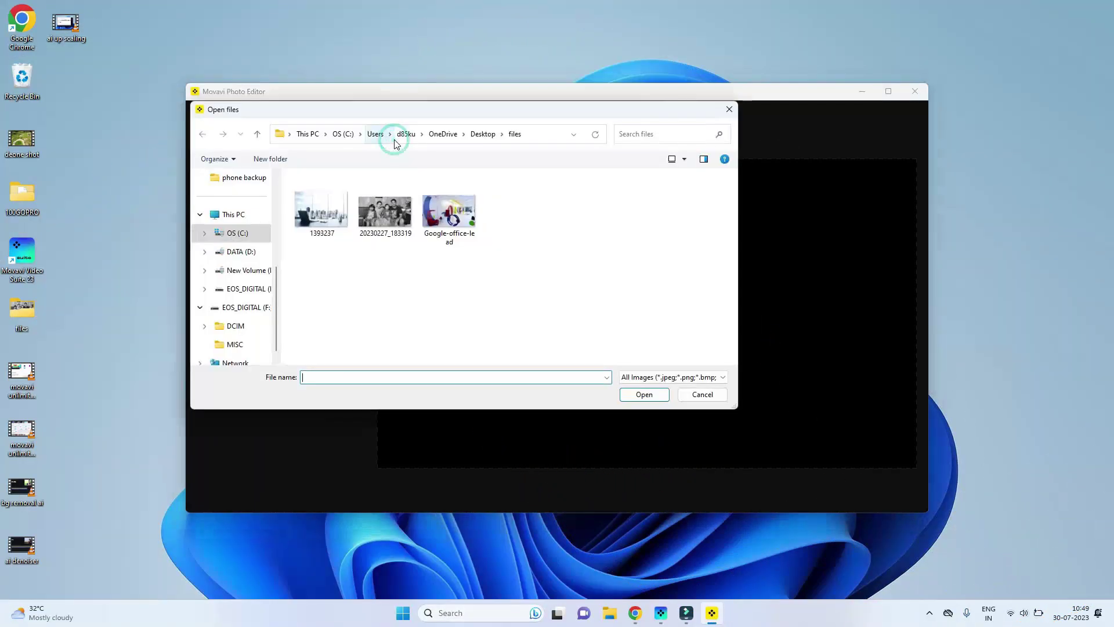
pyautogui.doubleClick(390, 216)
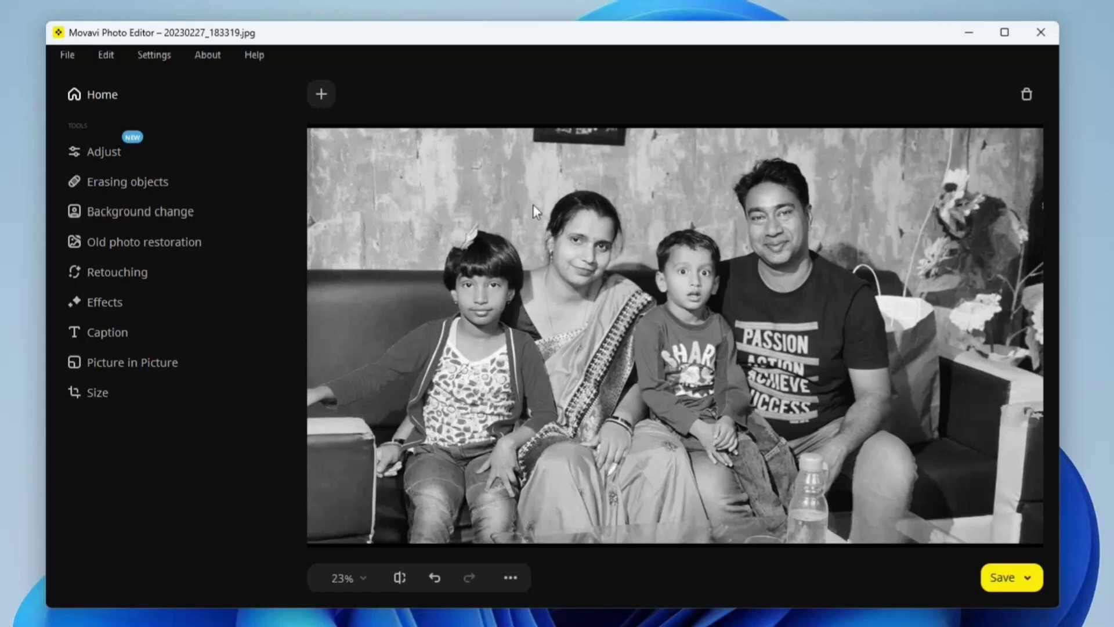
pyautogui.click(139, 240)
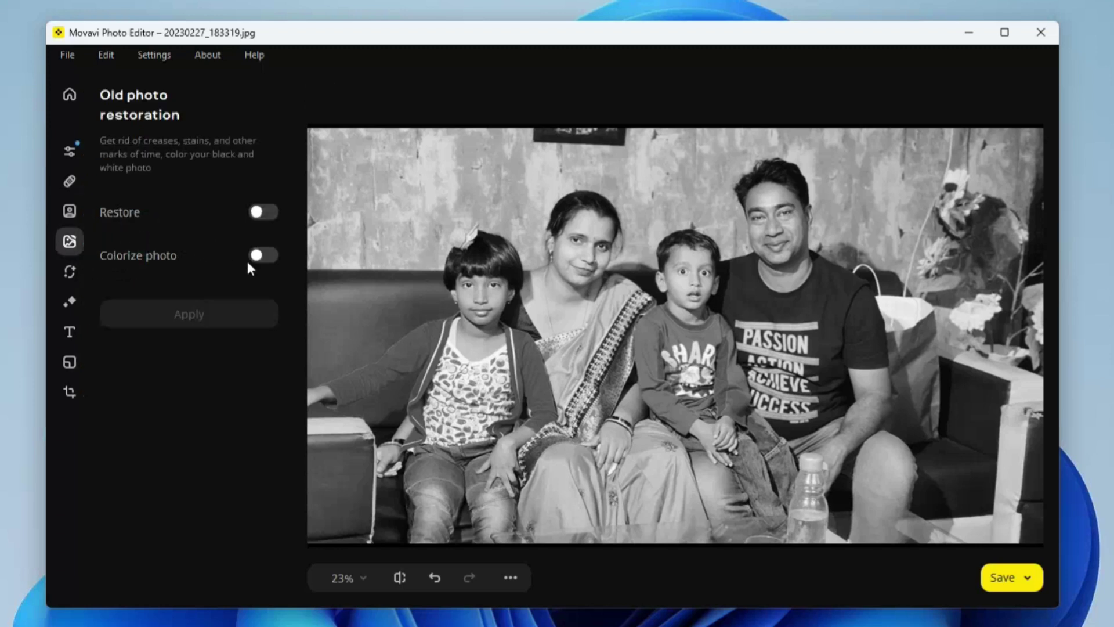
pyautogui.click(262, 256)
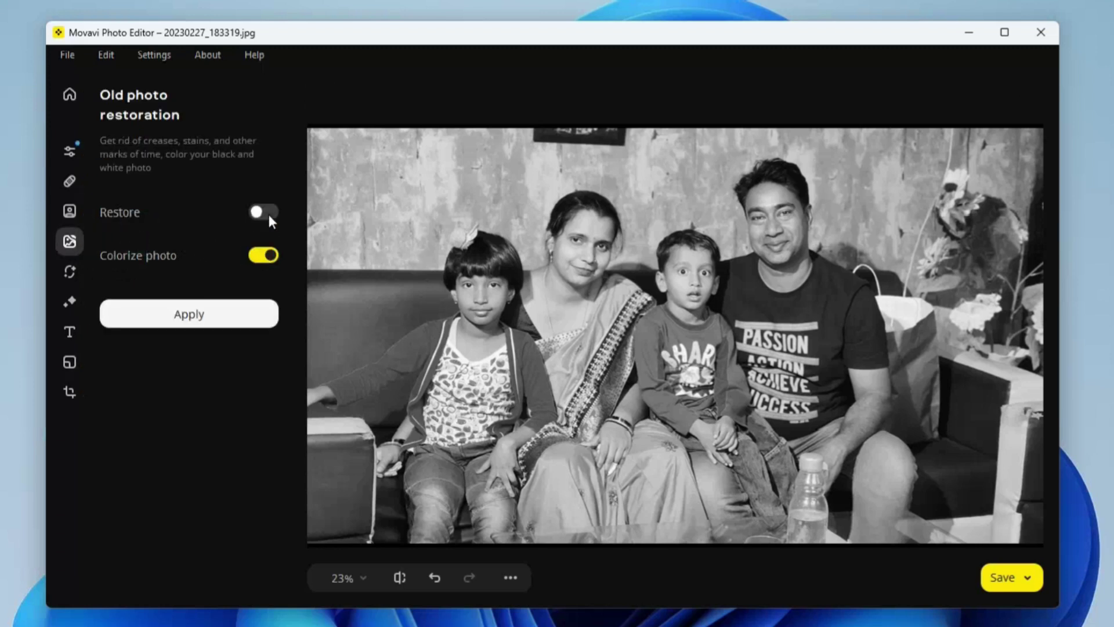
pyautogui.click(180, 323)
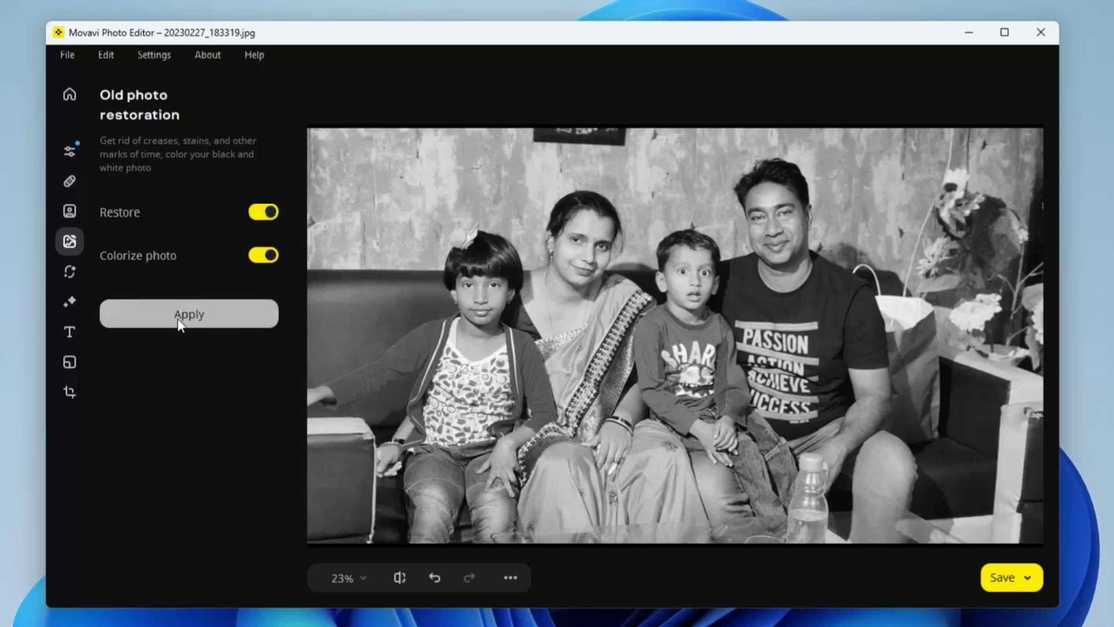
pyautogui.click(178, 318)
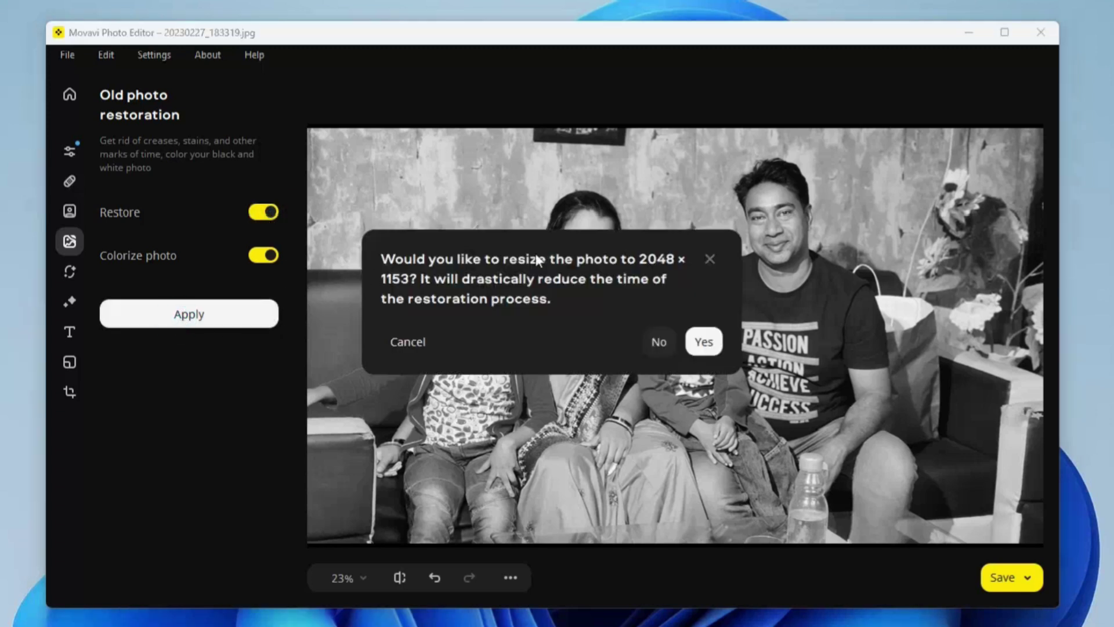
pyautogui.click(659, 344)
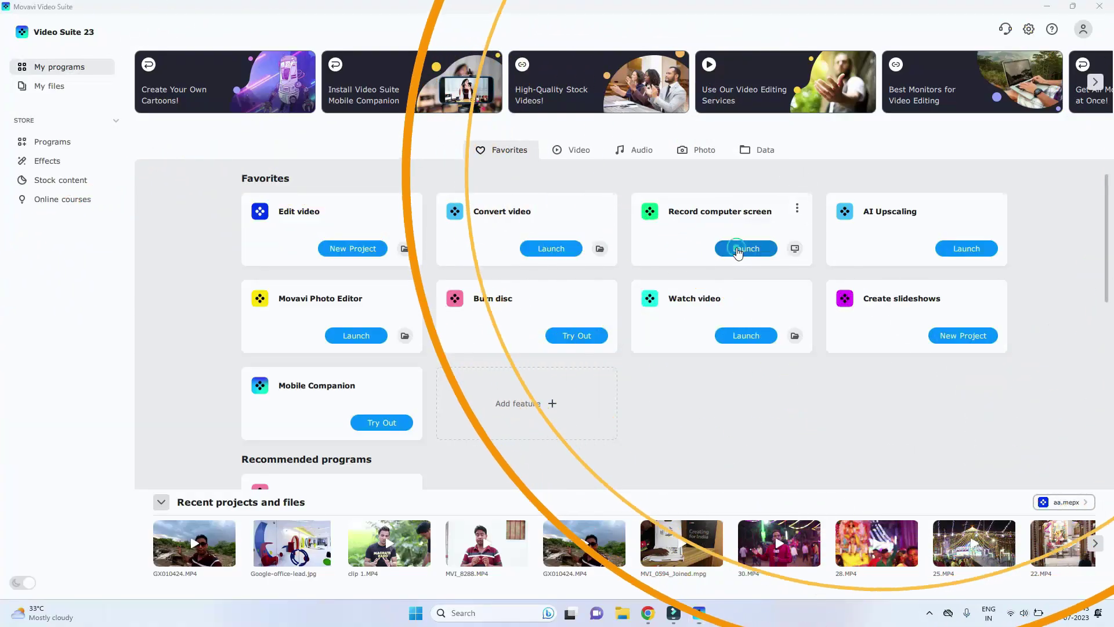
# - Launch the computer screen recorder from the Video Suite favorites and choose its video recording mode
pyautogui.click(743, 248)
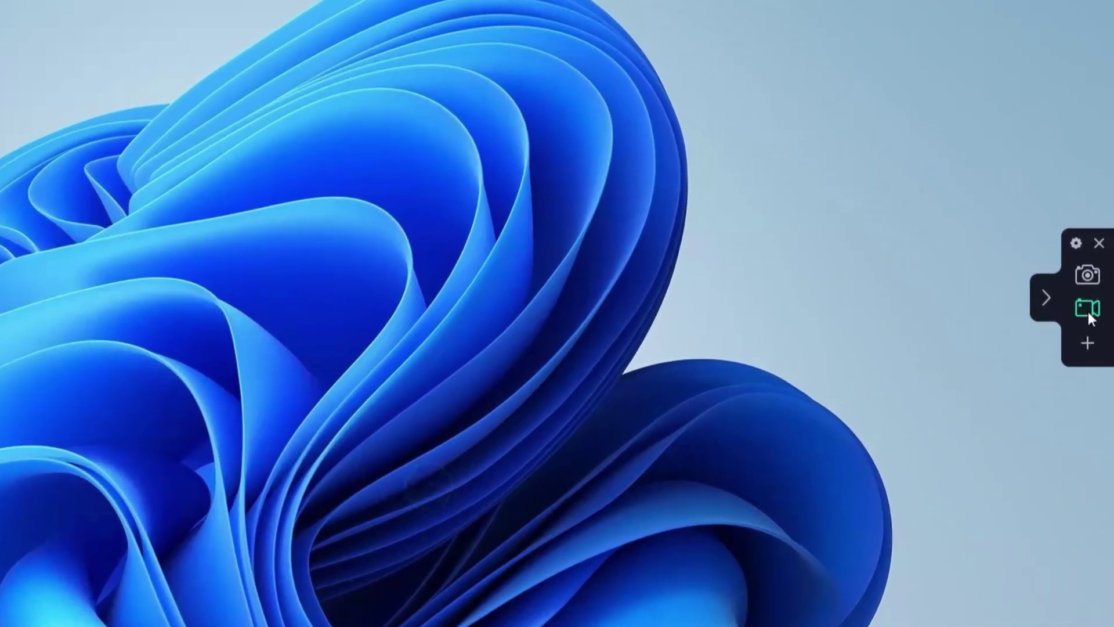
pyautogui.click(1095, 308)
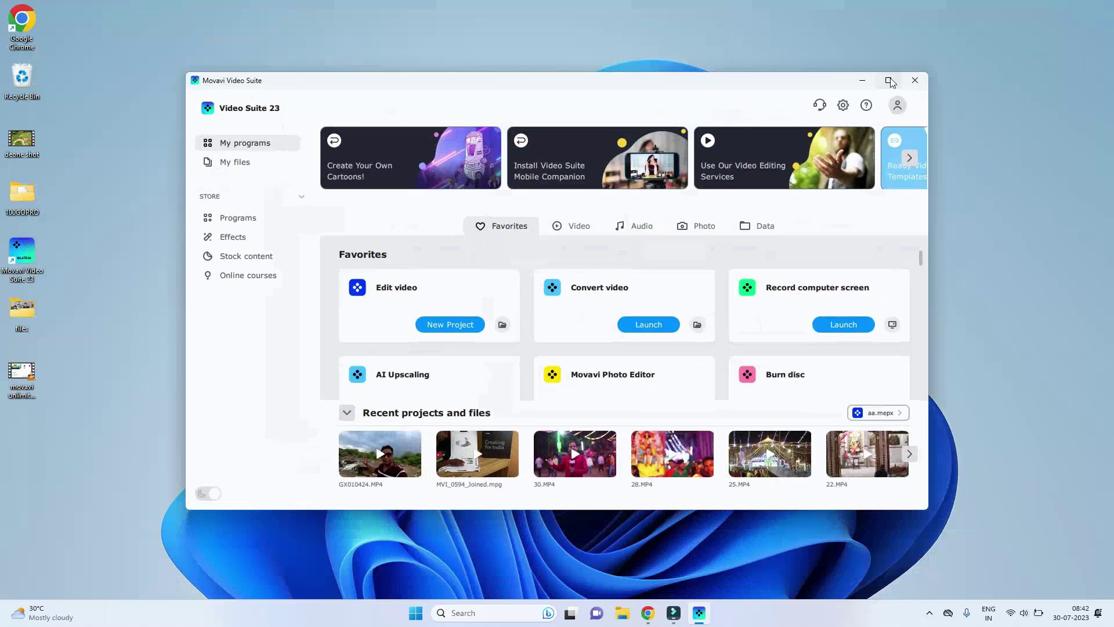
# - Maximize the Video Suite 23 launcher window
pyautogui.click(889, 80)
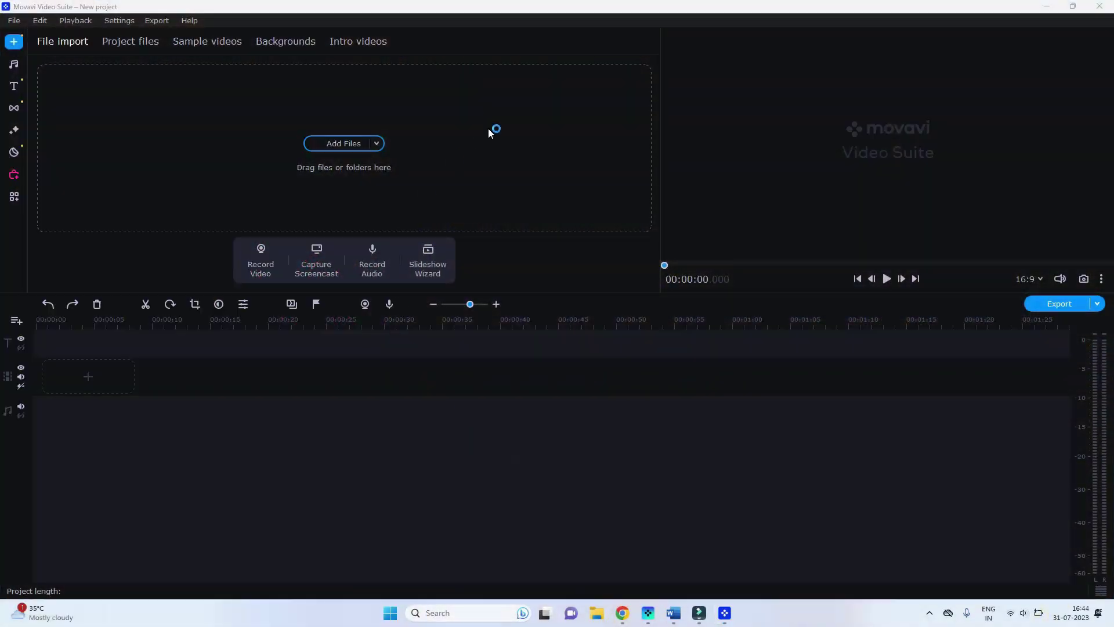
# - Import video1.mp4 and video2.mp4 into the project and place video2.mp4 at the start of the video track
pyautogui.click(360, 145)
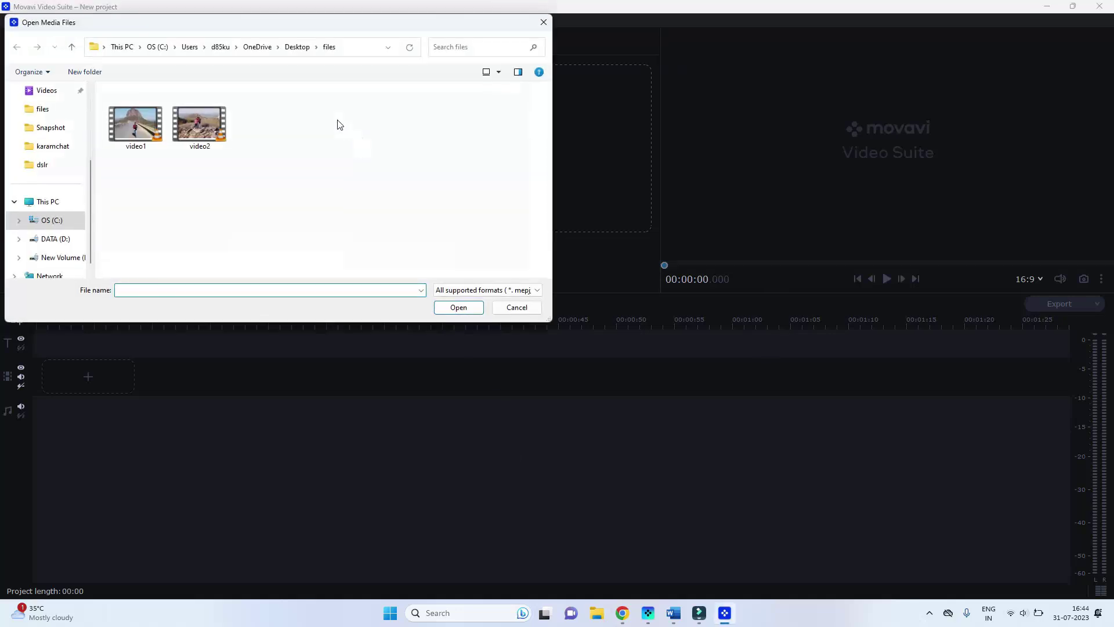
pyautogui.click(459, 308)
pyautogui.click(388, 183)
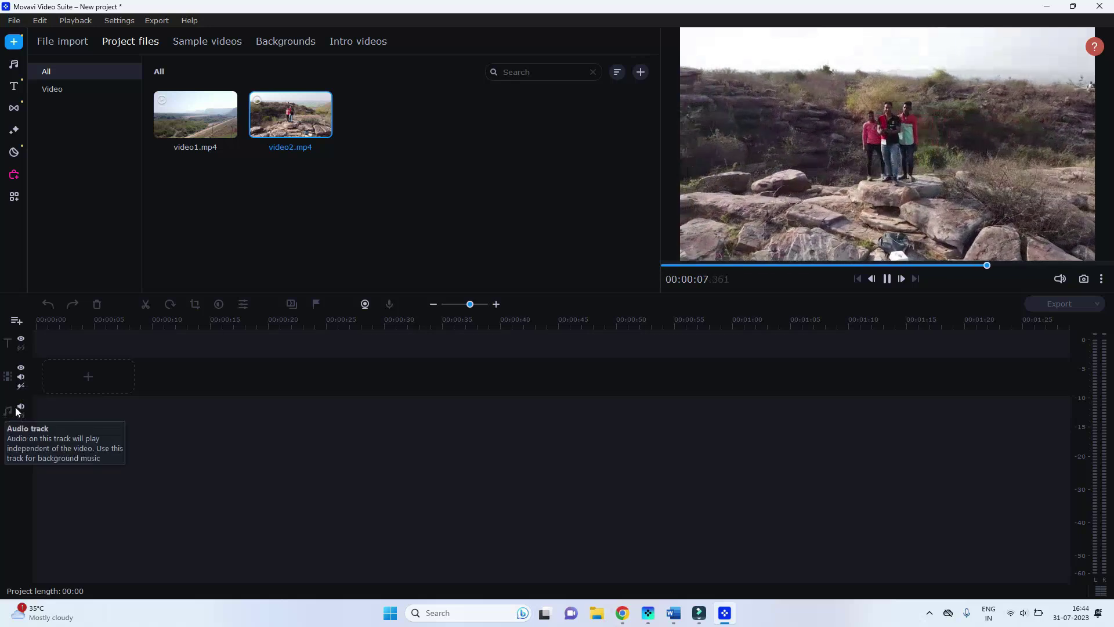
pyautogui.moveTo(296, 107); pyautogui.dragTo(36, 371)
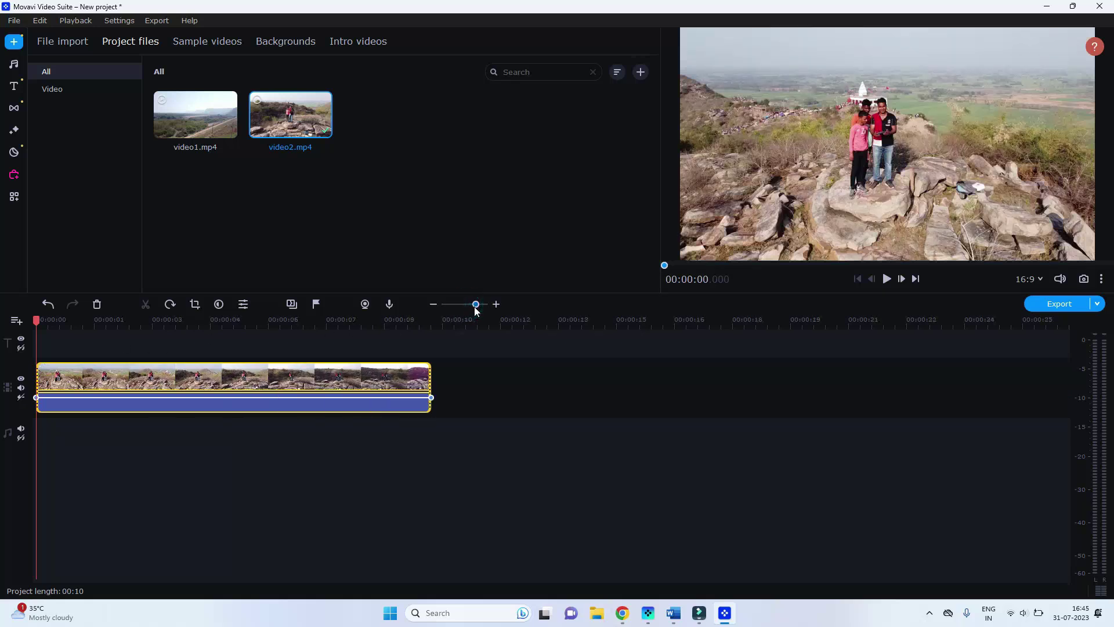
pyautogui.moveTo(475, 308); pyautogui.dragTo(478, 309)
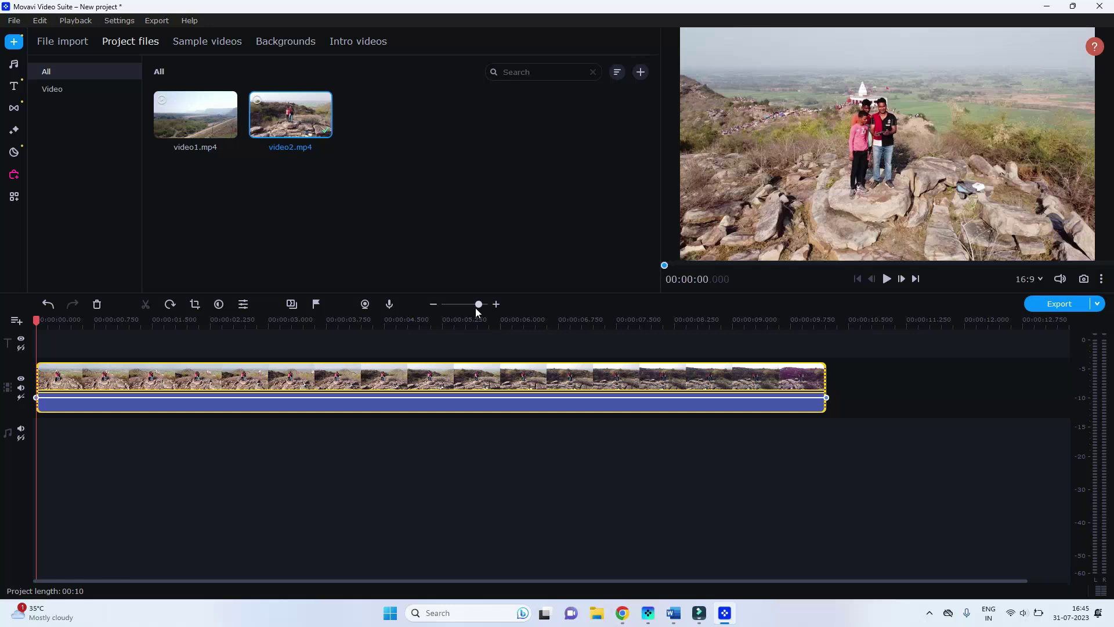
# - Split the video2.mp4 clip at about 3.6 seconds and delete the part after the cut
pyautogui.moveTo(33, 321); pyautogui.dragTo(390, 335)
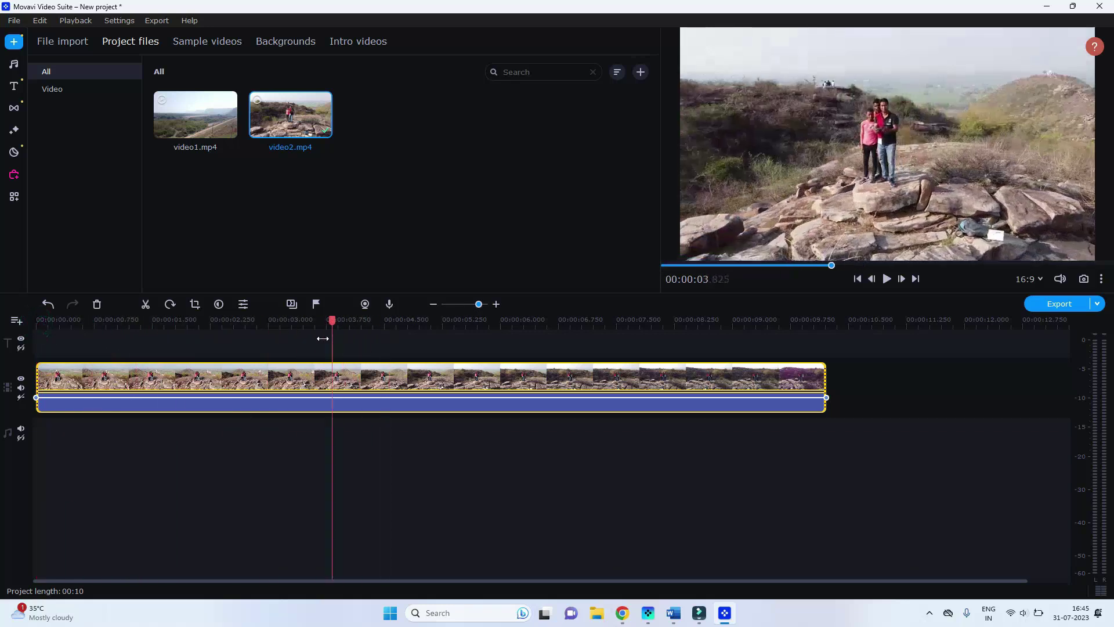
pyautogui.moveTo(322, 338); pyautogui.dragTo(318, 344)
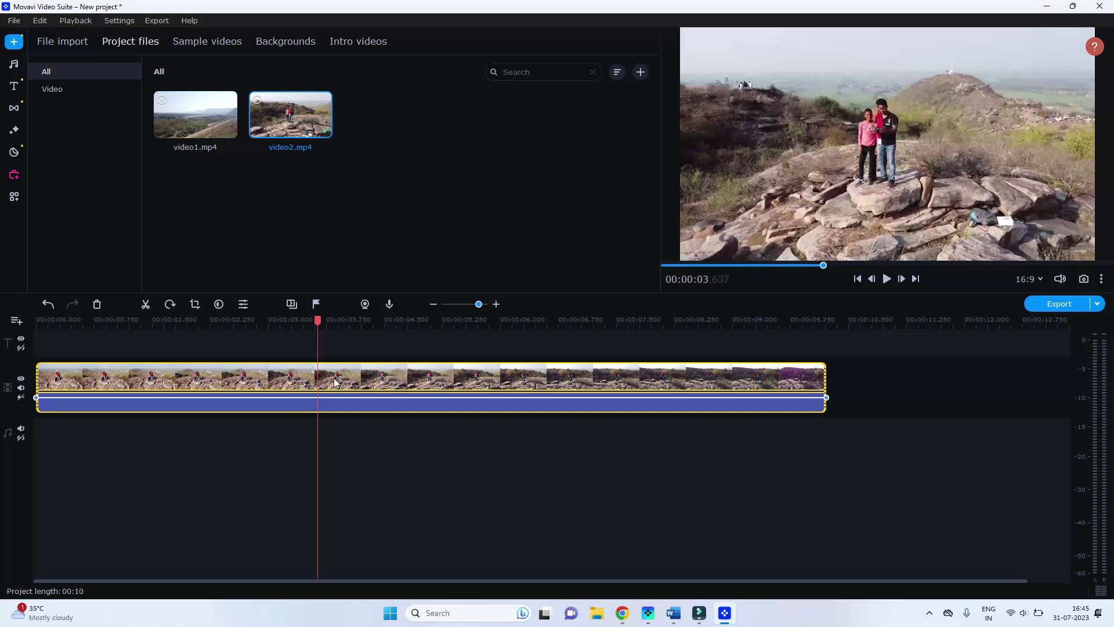
pyautogui.click(317, 373)
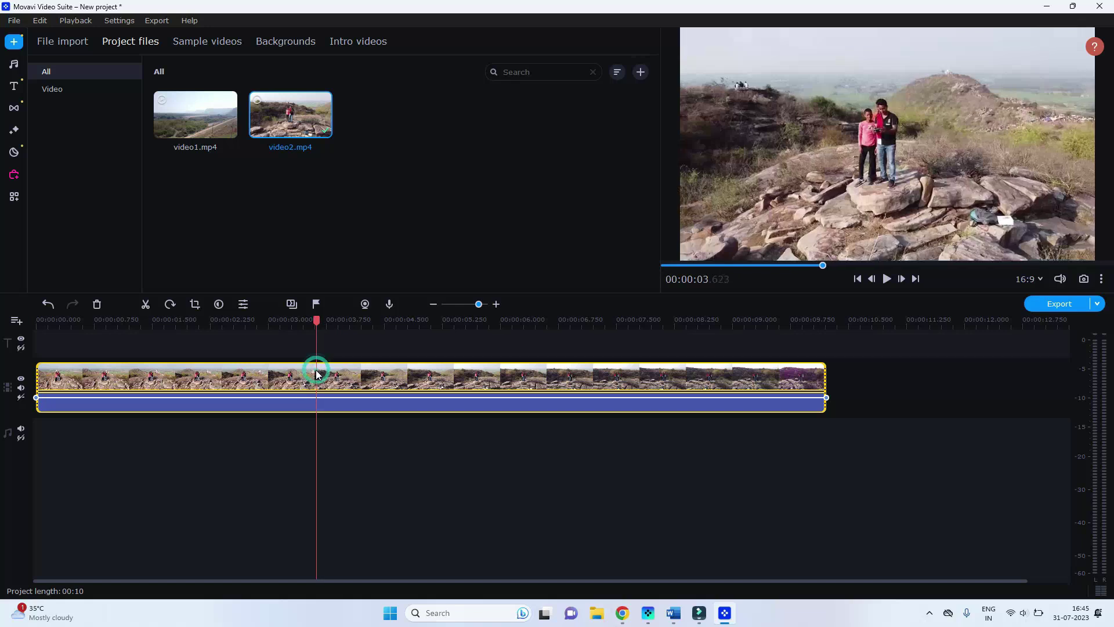
pyautogui.moveTo(391, 379); pyautogui.dragTo(454, 389)
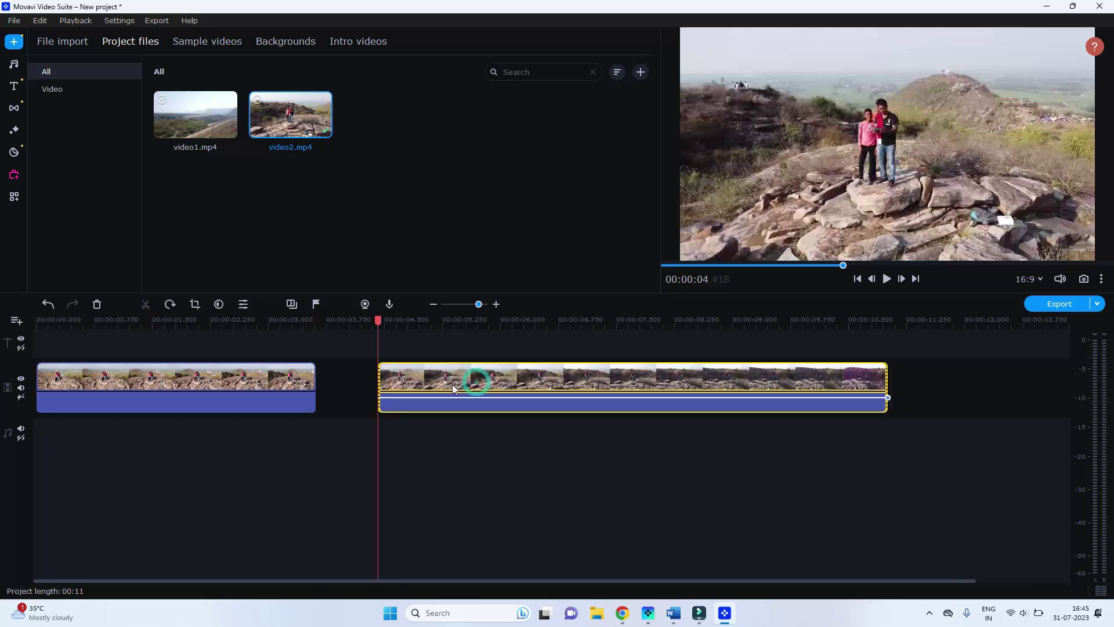
pyautogui.click(98, 304)
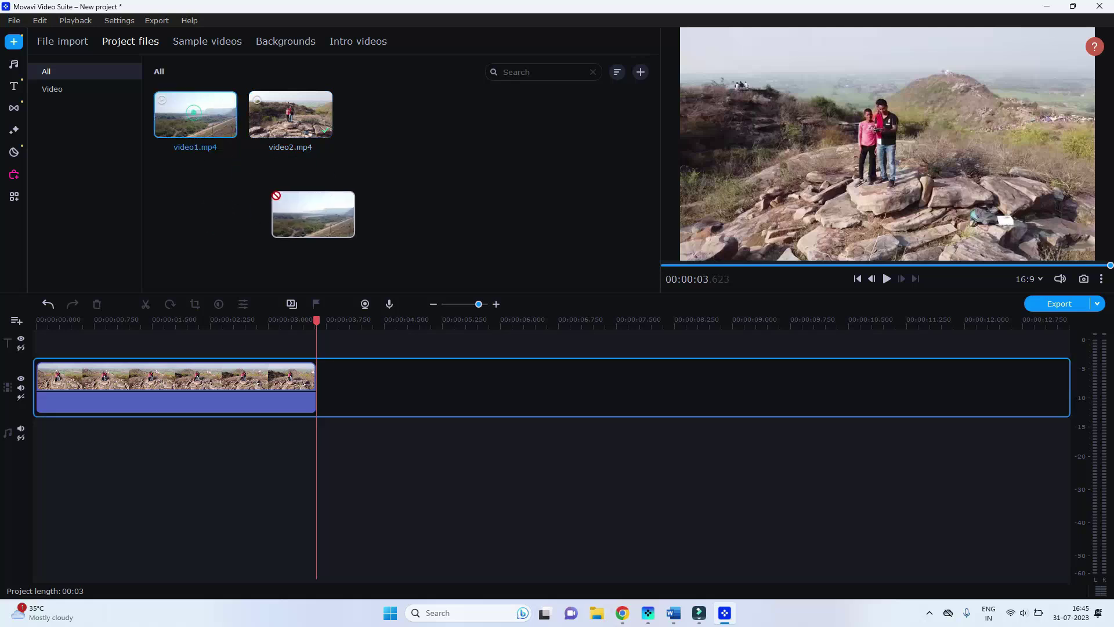
# - Append video1.mp4 after the first clip and cut off everything beyond about 9.5 seconds on the timeline
pyautogui.hotkey('ctrl', 'z')
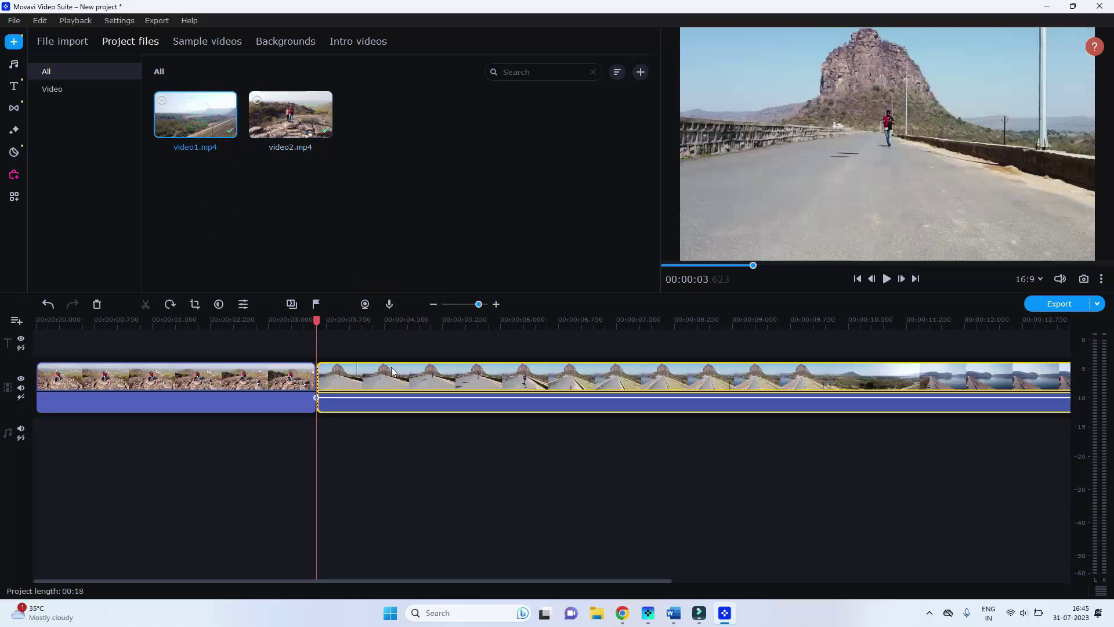
pyautogui.moveTo(316, 320); pyautogui.dragTo(771, 320)
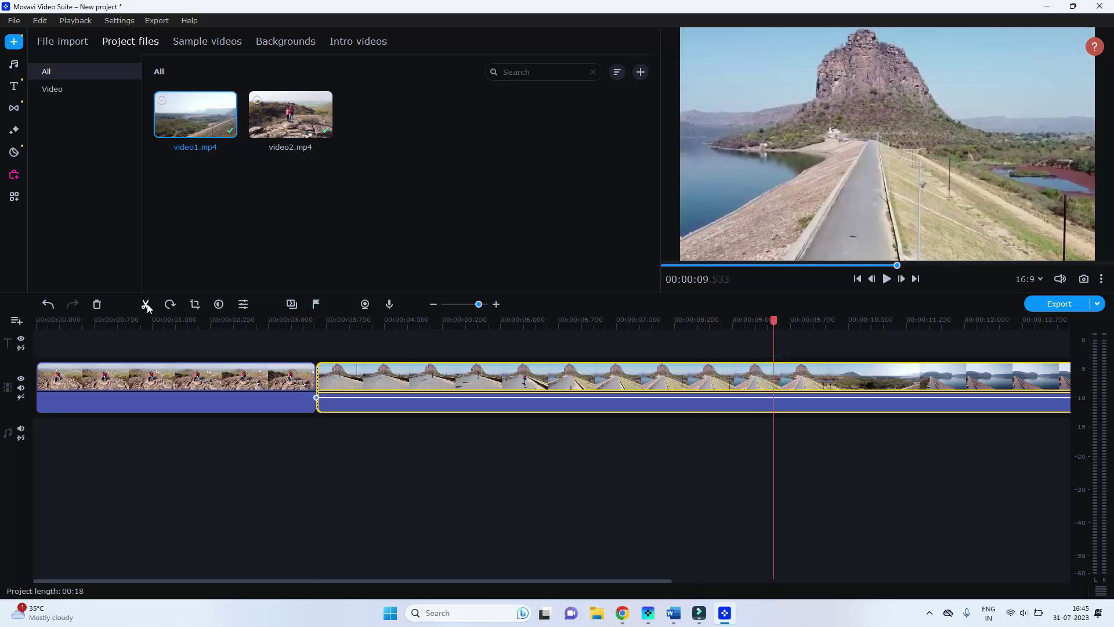
pyautogui.click(98, 306)
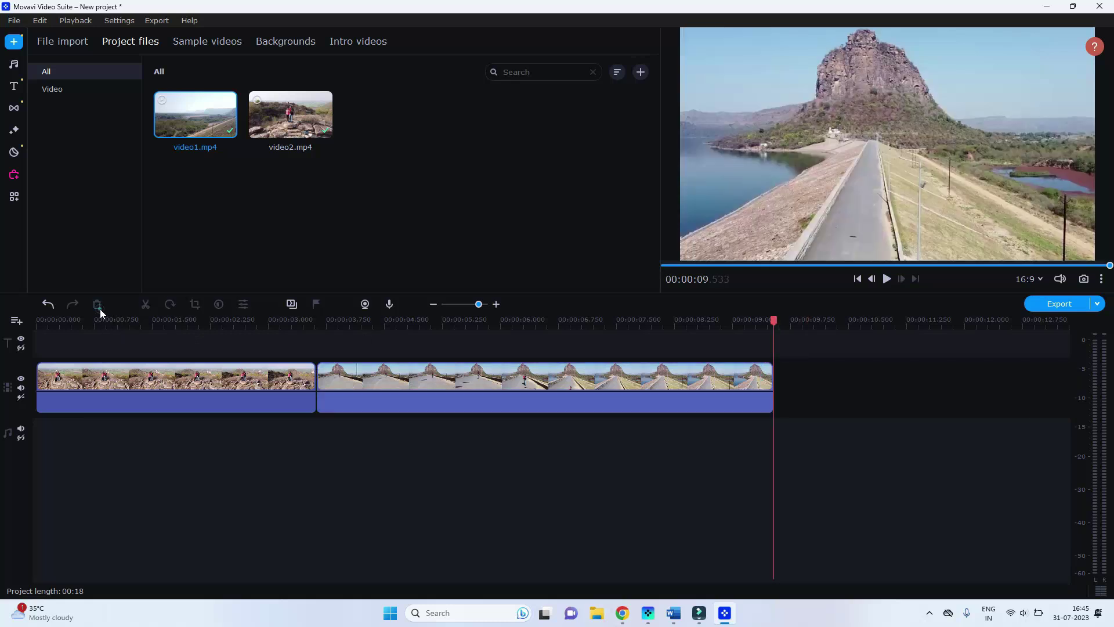
# - Add the Barn door - corners transition between the two clips and play it back
pyautogui.moveTo(513, 330); pyautogui.dragTo(315, 335)
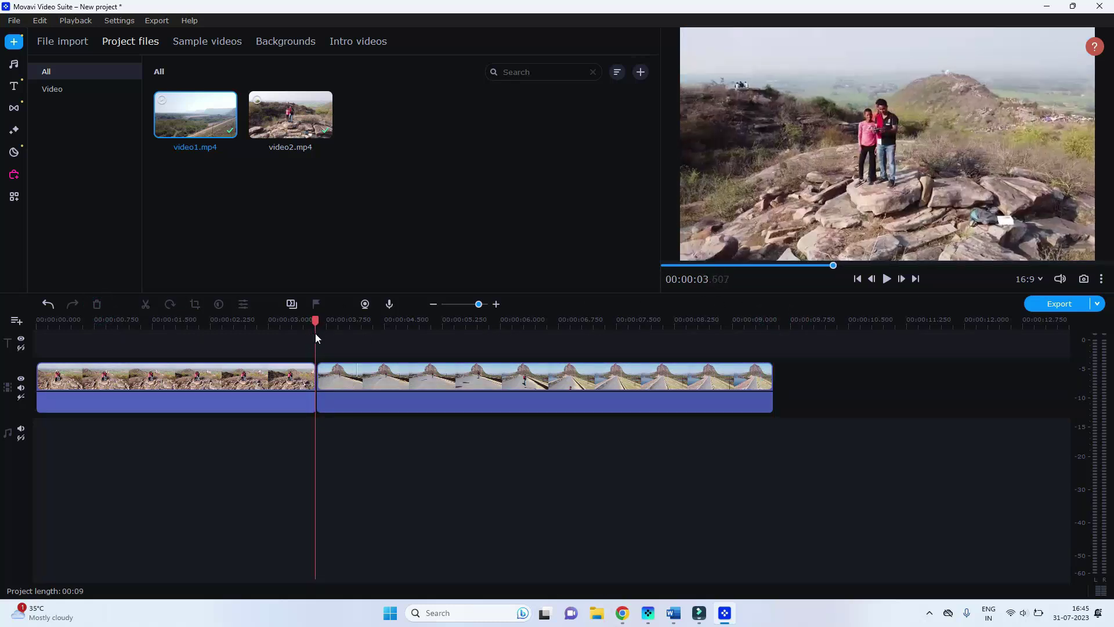
pyautogui.click(11, 111)
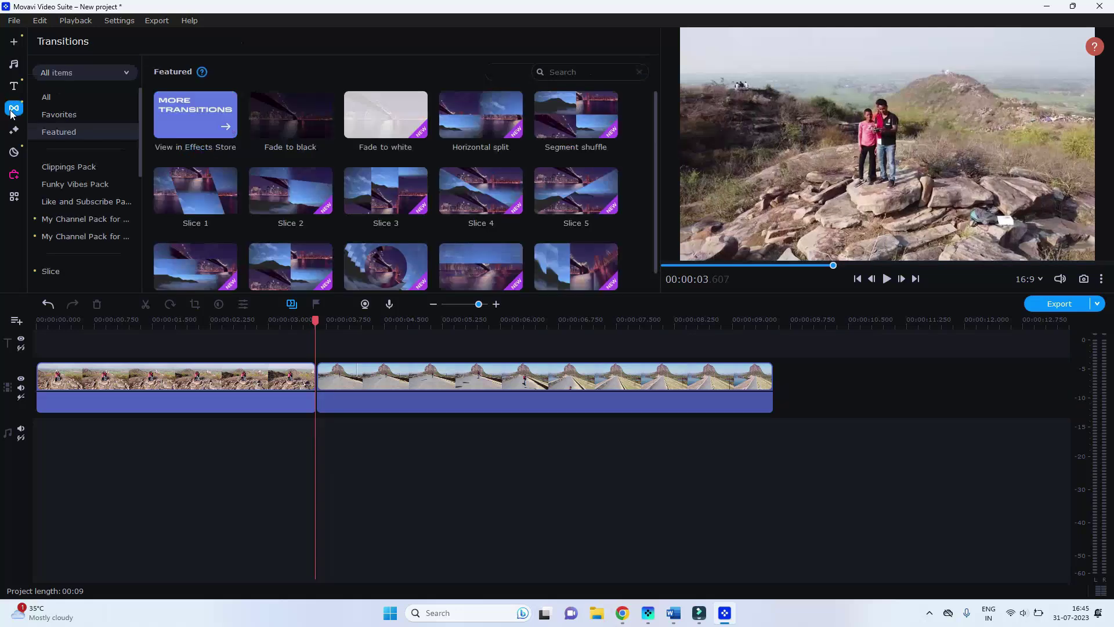
pyautogui.click(87, 99)
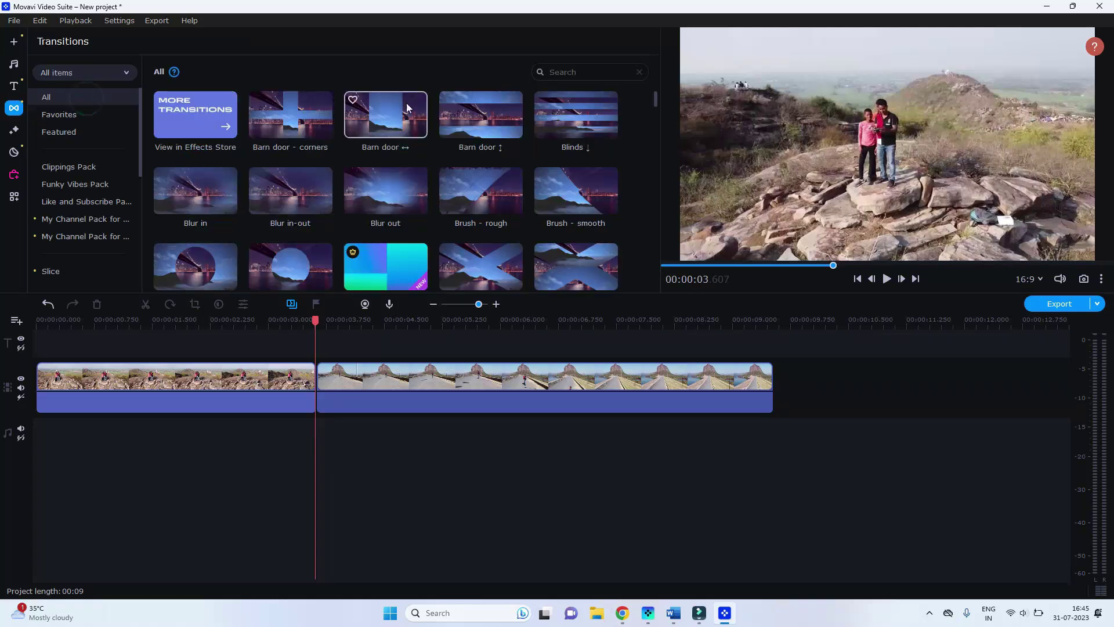
pyautogui.moveTo(654, 103)
pyautogui.mouseDown()
pyautogui.moveTo(650, 157)
pyautogui.moveTo(649, 94)
pyautogui.mouseUp()
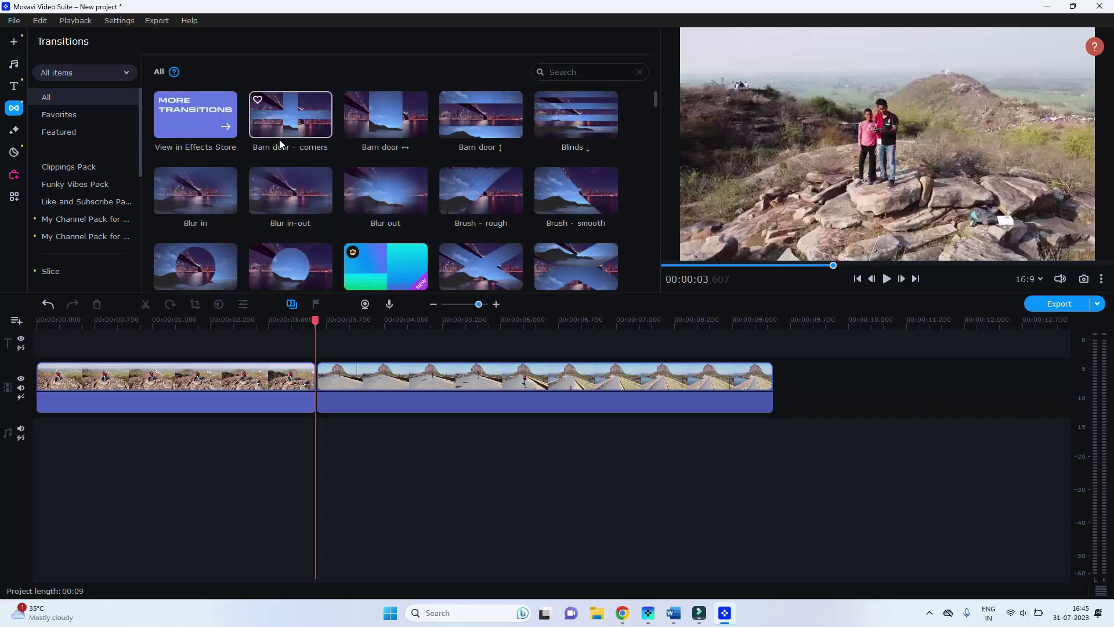
pyautogui.moveTo(311, 350)
pyautogui.mouseDown()
pyautogui.moveTo(318, 342)
pyautogui.moveTo(234, 319)
pyautogui.mouseUp()
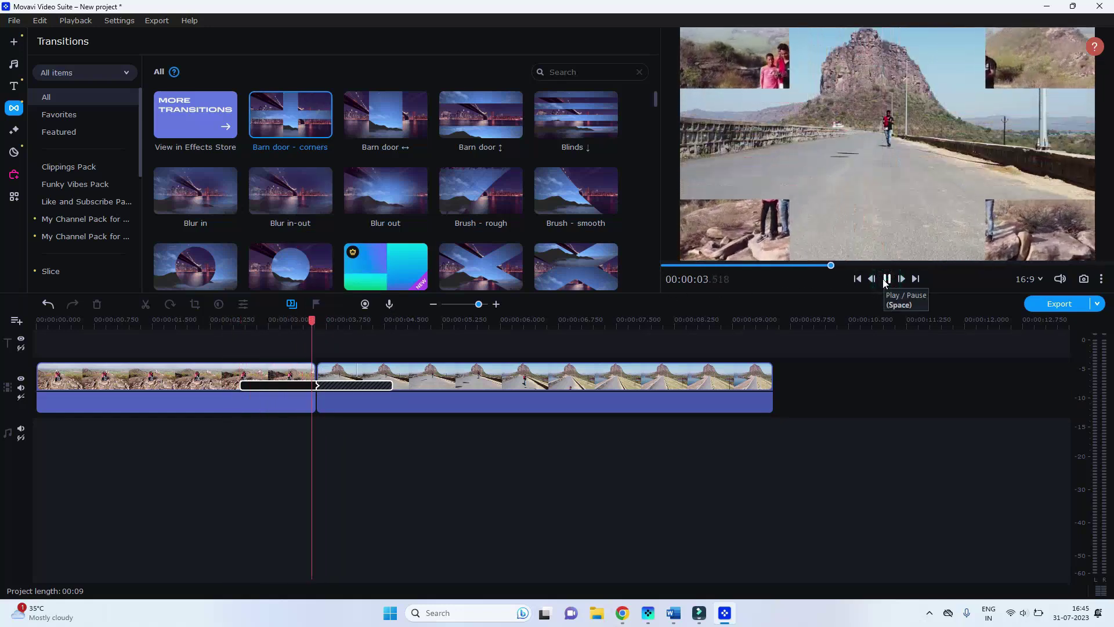
pyautogui.click(886, 280)
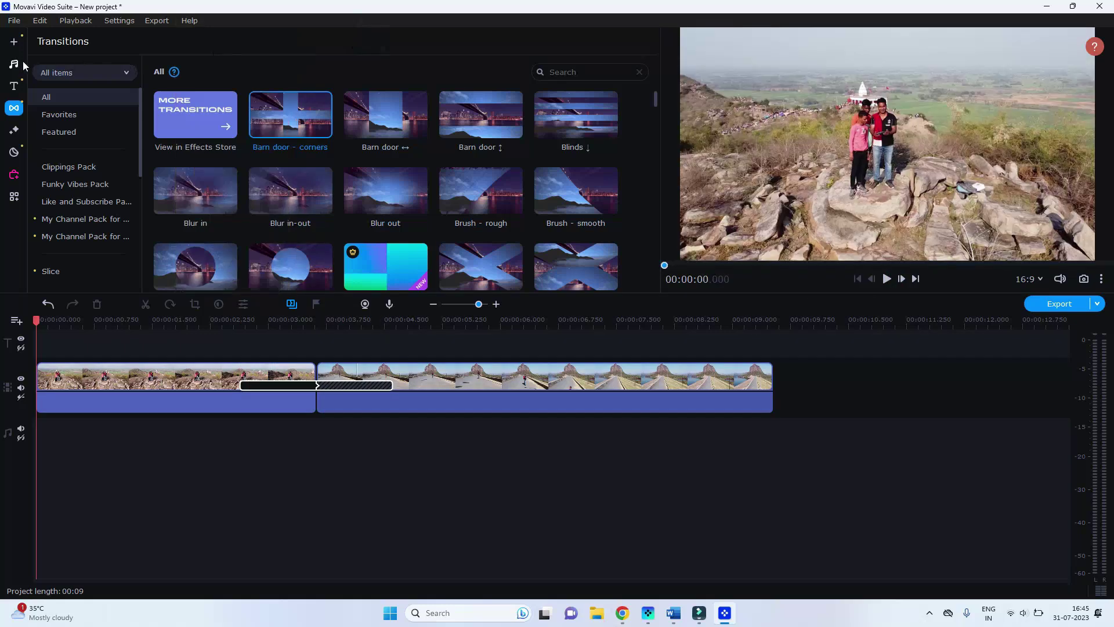
# - Browse the built-in sample videos, backgrounds and intro videos, and preview the Color mix intro
pyautogui.click(14, 44)
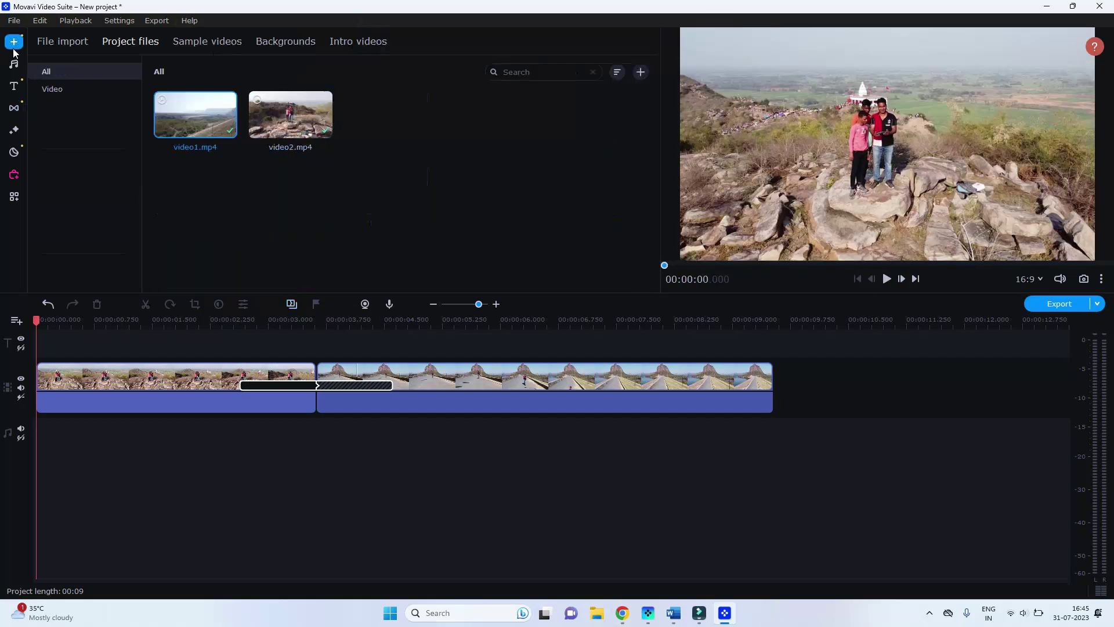
pyautogui.click(213, 39)
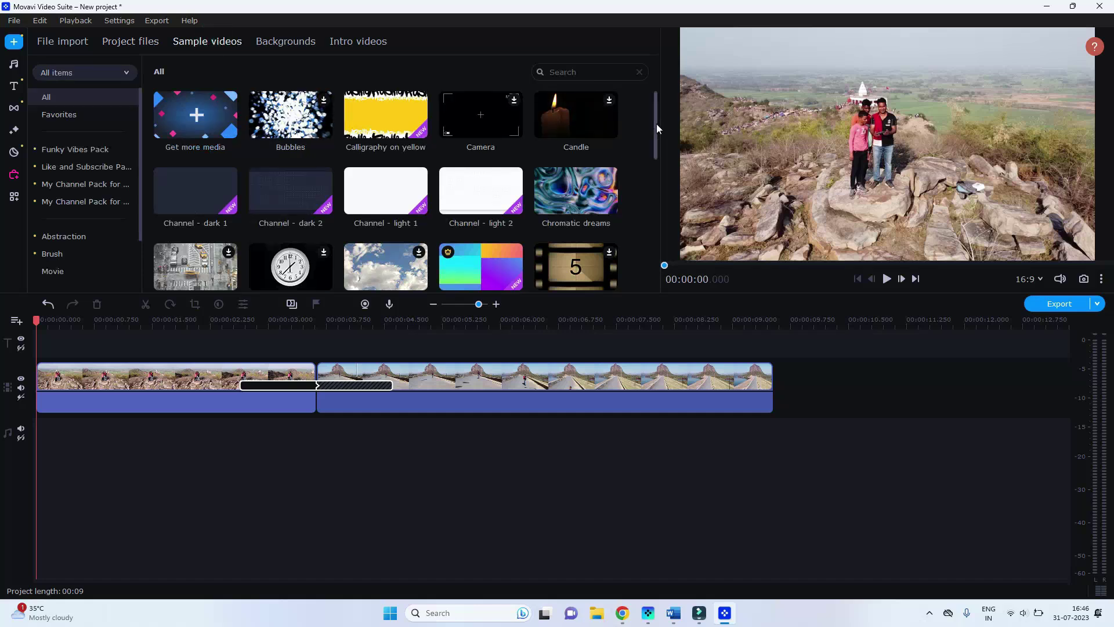
pyautogui.moveTo(656, 126); pyautogui.dragTo(649, 239)
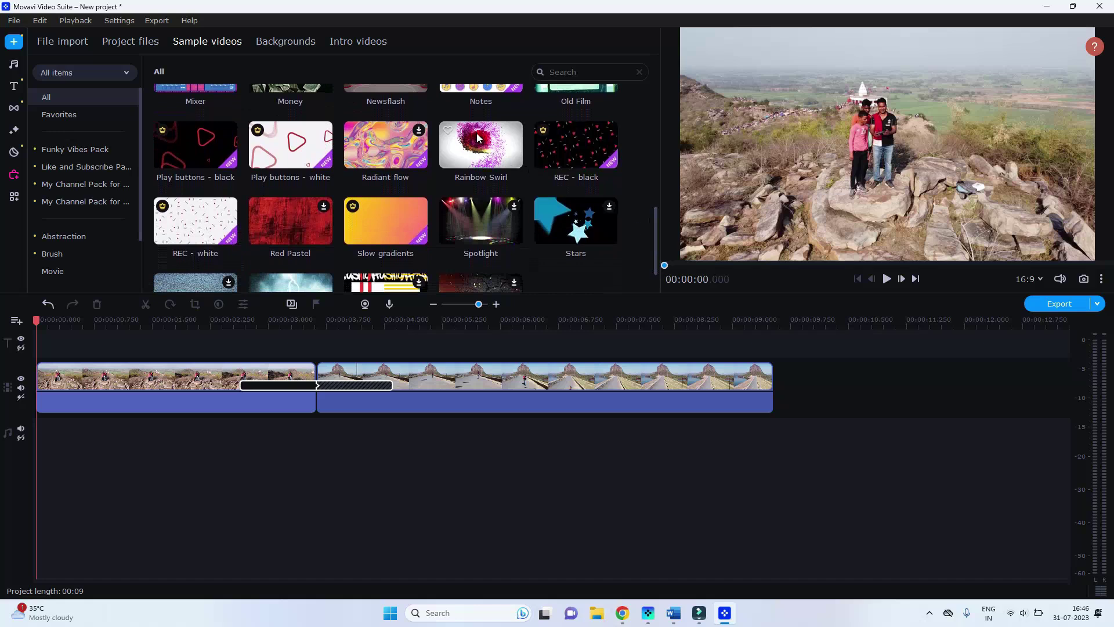
pyautogui.click(266, 43)
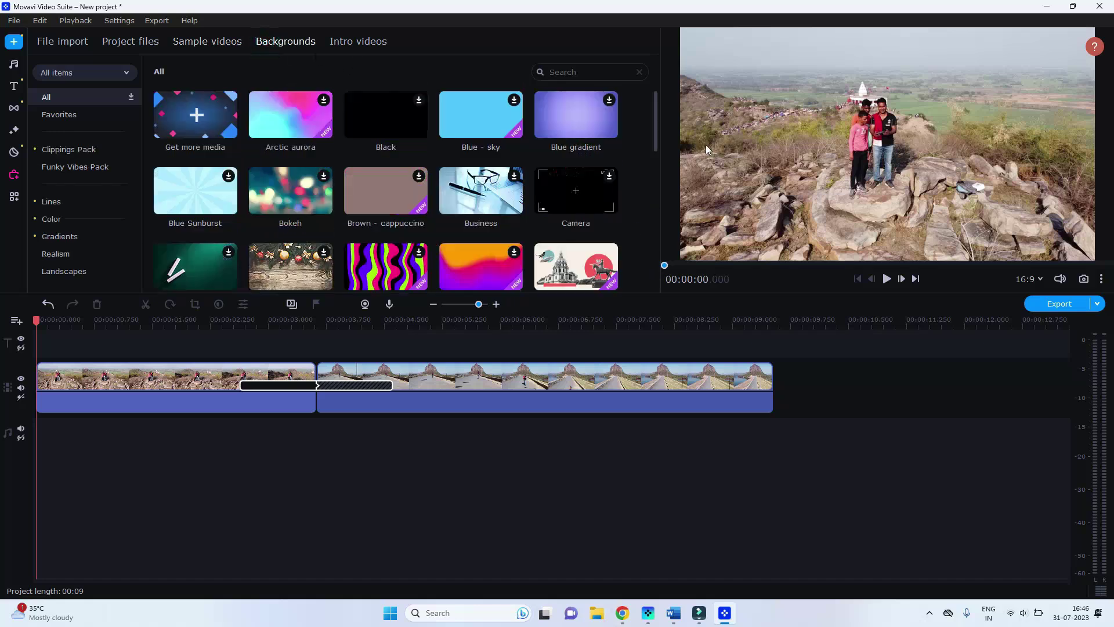
pyautogui.moveTo(656, 137)
pyautogui.mouseDown()
pyautogui.moveTo(646, 202)
pyautogui.moveTo(646, 133)
pyautogui.mouseUp()
pyautogui.click(363, 45)
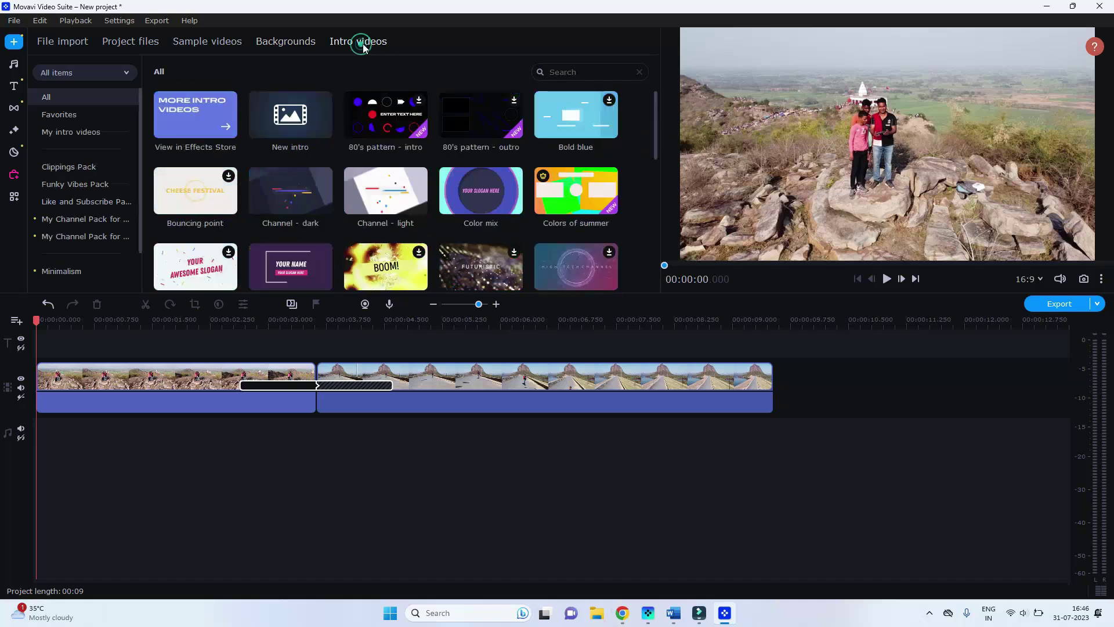
pyautogui.click(479, 194)
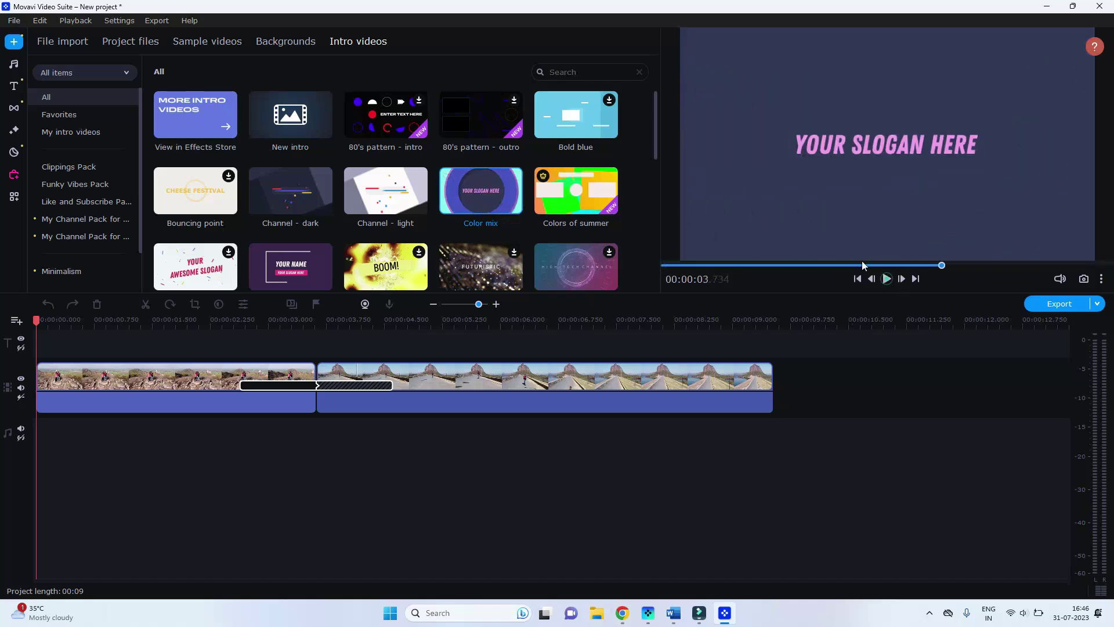
# - Add the Ba-dum-tss sound effect at the start of the audio track
pyautogui.click(15, 65)
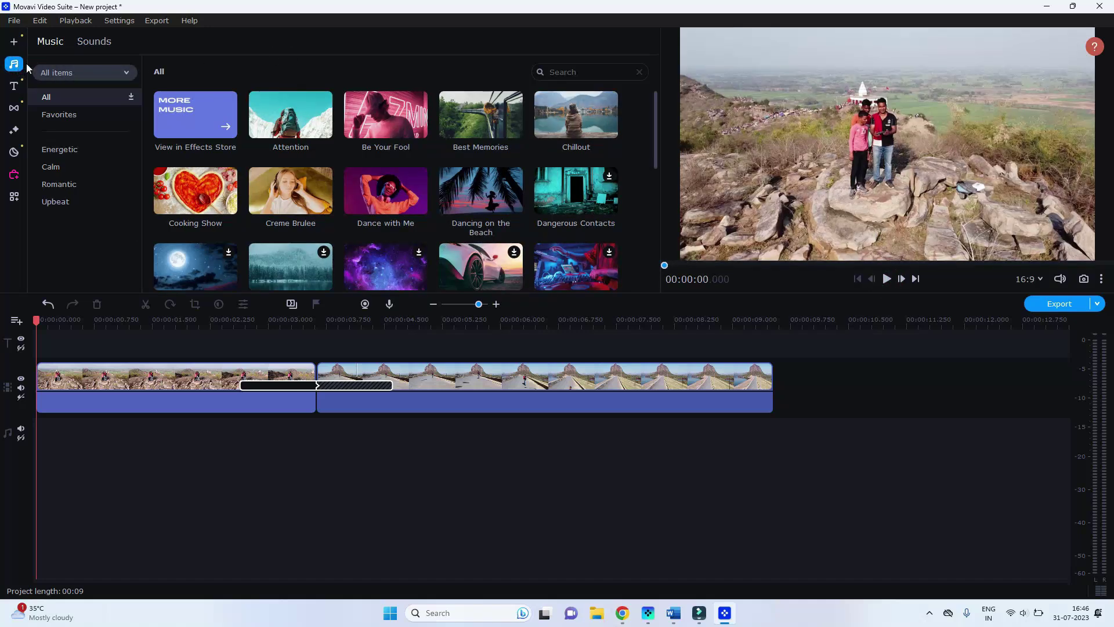
pyautogui.click(88, 44)
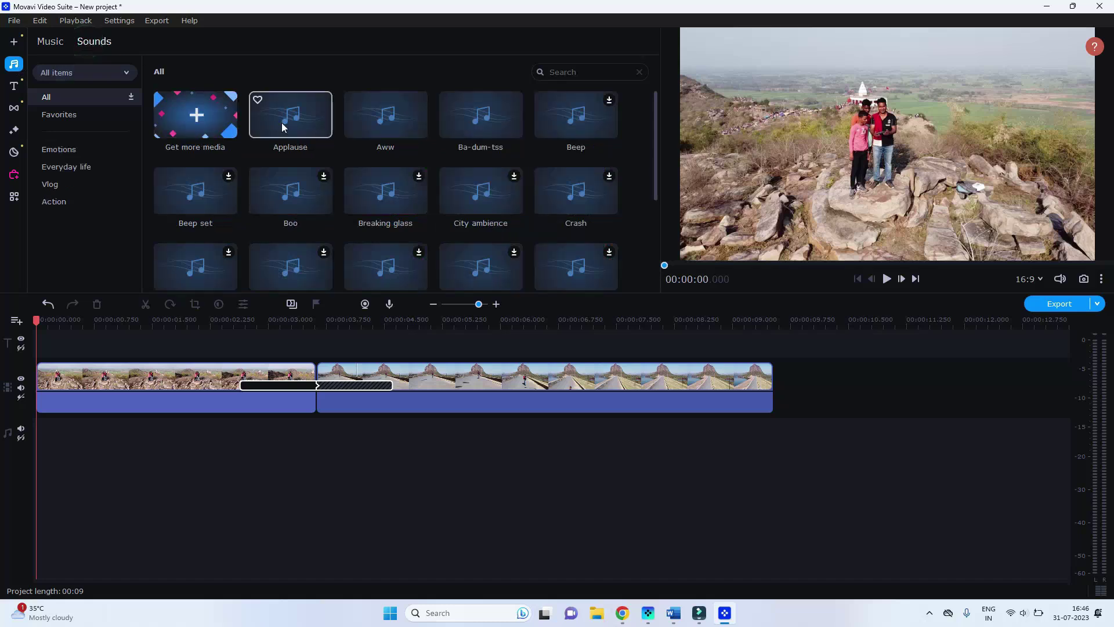
pyautogui.click(469, 122)
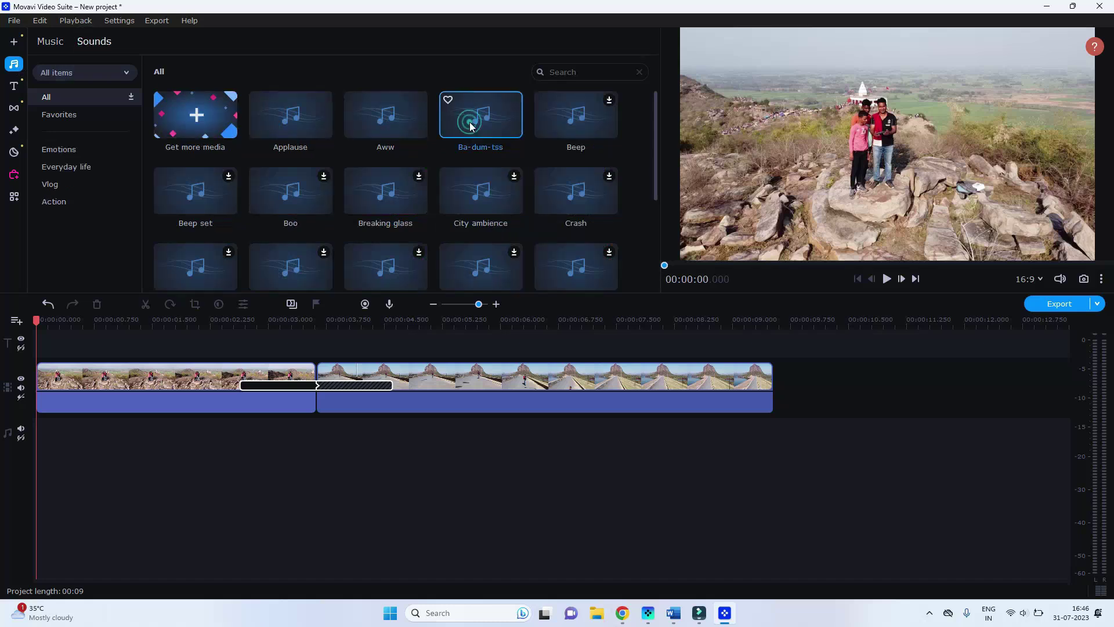
pyautogui.moveTo(469, 122); pyautogui.dragTo(40, 434)
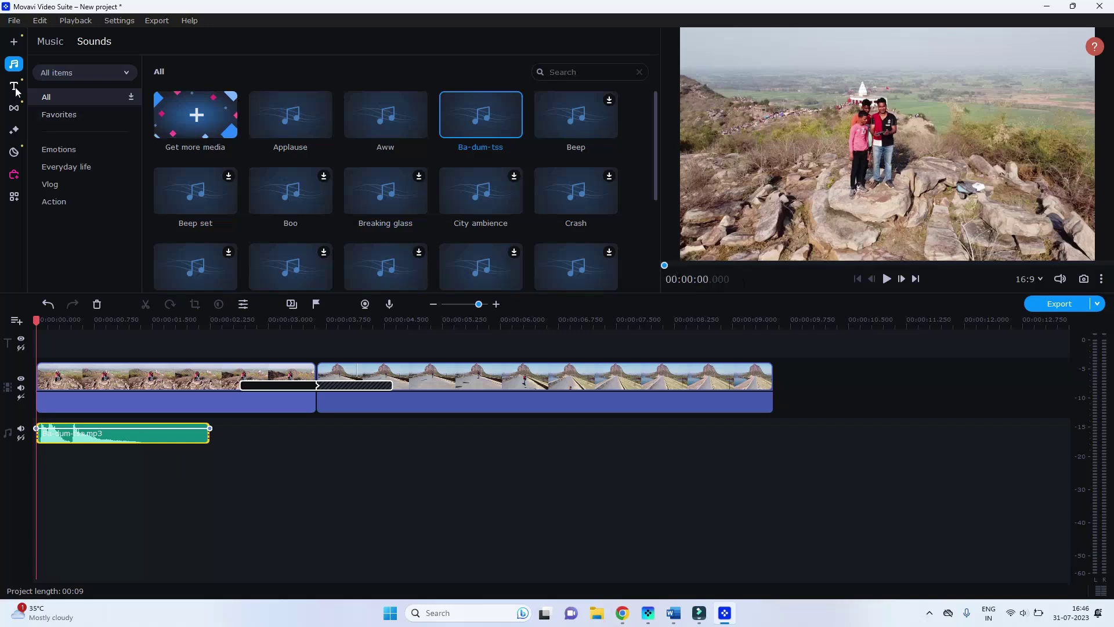
# - Place the Attention music track directly after the Ba-dum-tss sound and play back the project
pyautogui.click(47, 43)
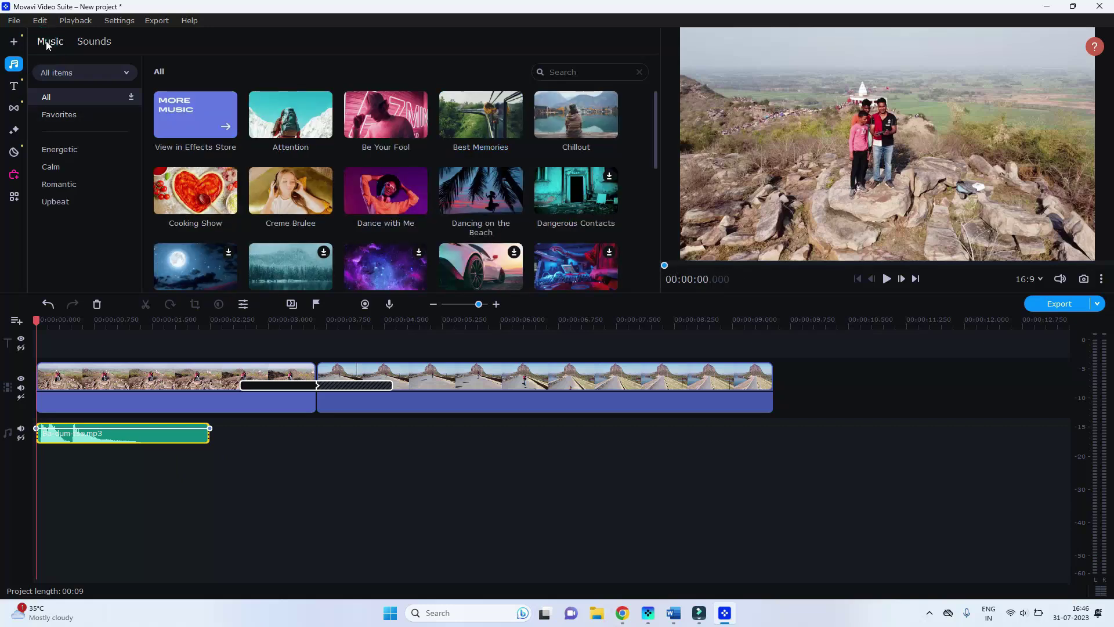
pyautogui.moveTo(656, 137)
pyautogui.mouseDown()
pyautogui.moveTo(653, 238)
pyautogui.moveTo(655, 116)
pyautogui.mouseUp()
pyautogui.moveTo(290, 119); pyautogui.dragTo(212, 432)
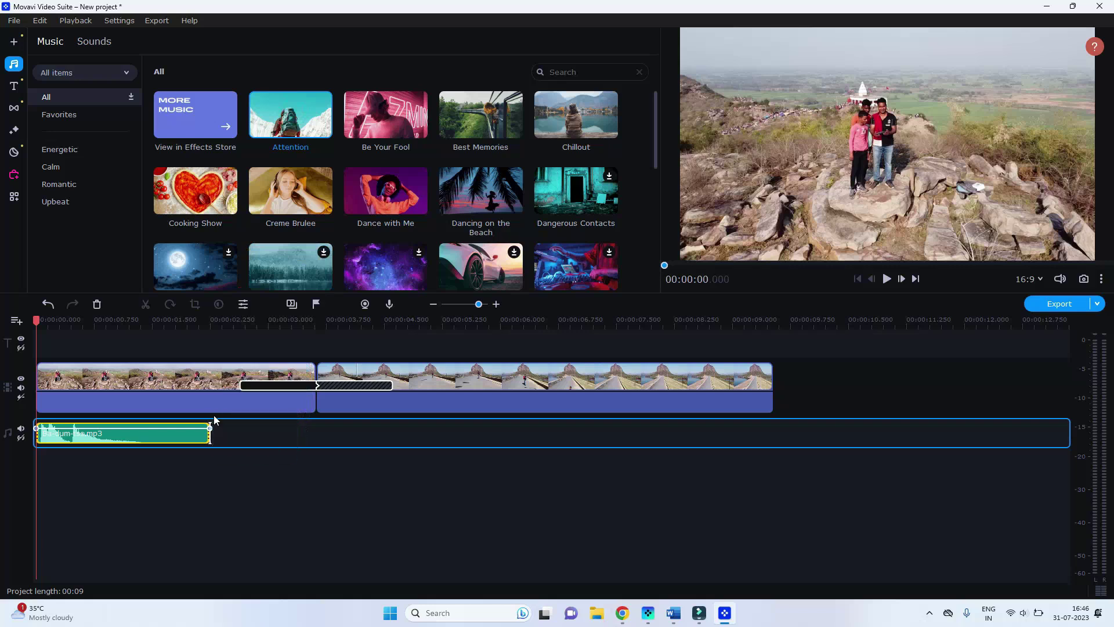
pyautogui.moveTo(214, 322); pyautogui.dragTo(75, 333)
pyautogui.click(885, 279)
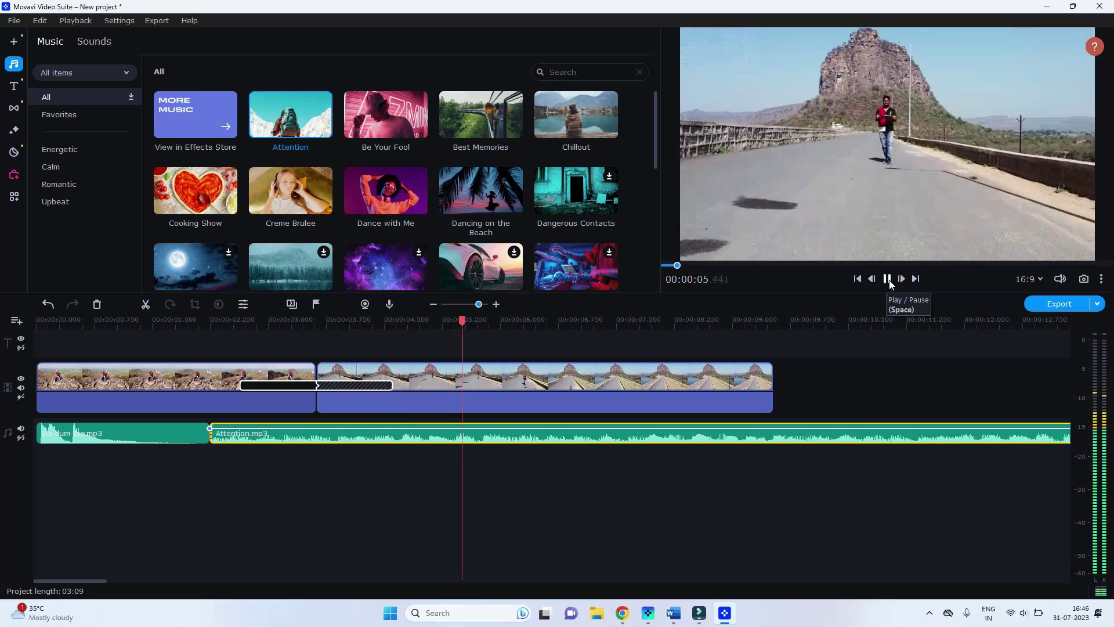
# - Detach and delete the first clip's original audio, and delete the second clip's original audio
pyautogui.click(172, 409)
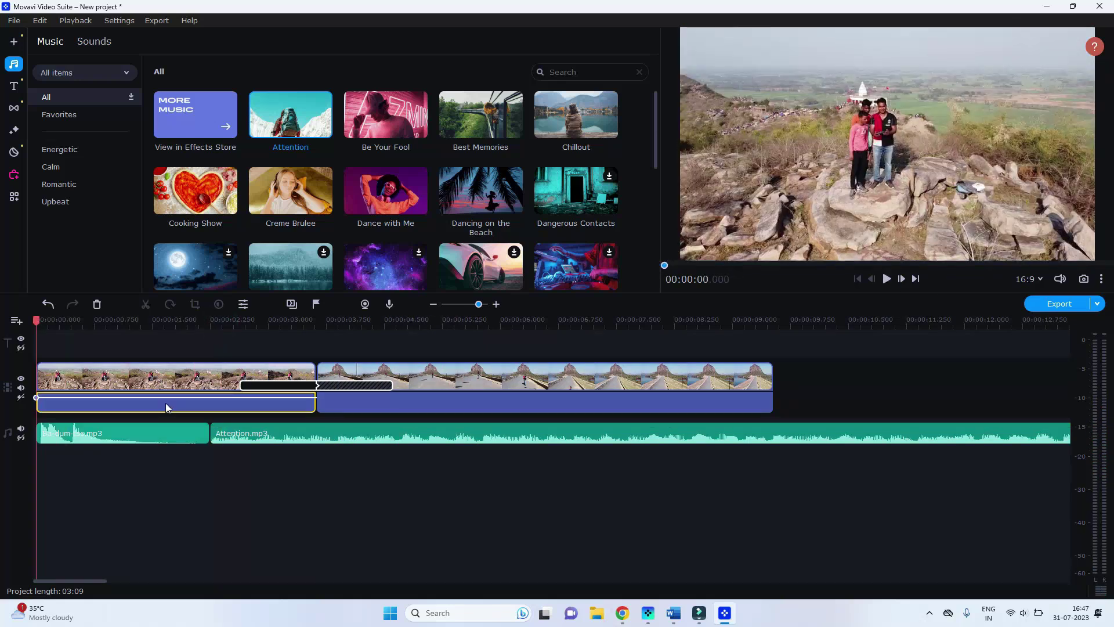
pyautogui.rightClick(166, 403)
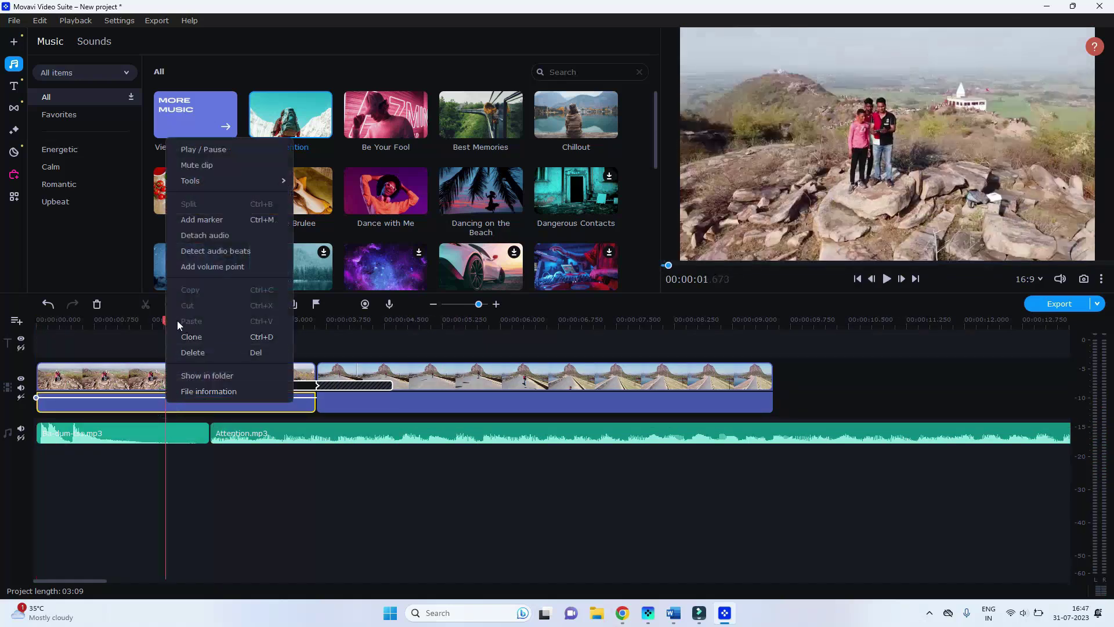
pyautogui.click(200, 235)
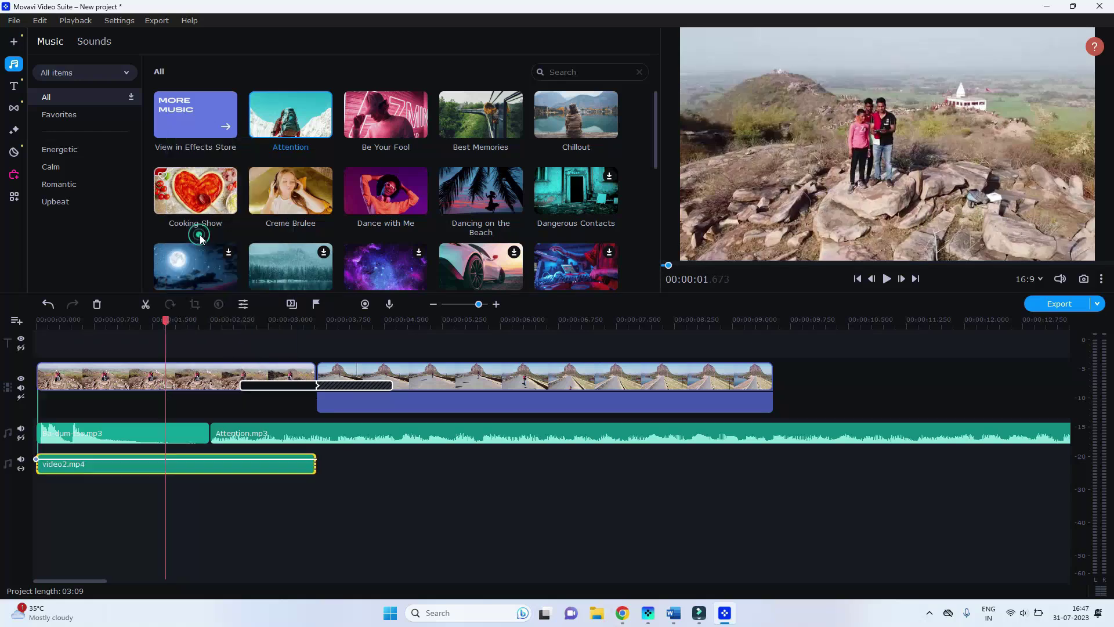
pyautogui.click(139, 469)
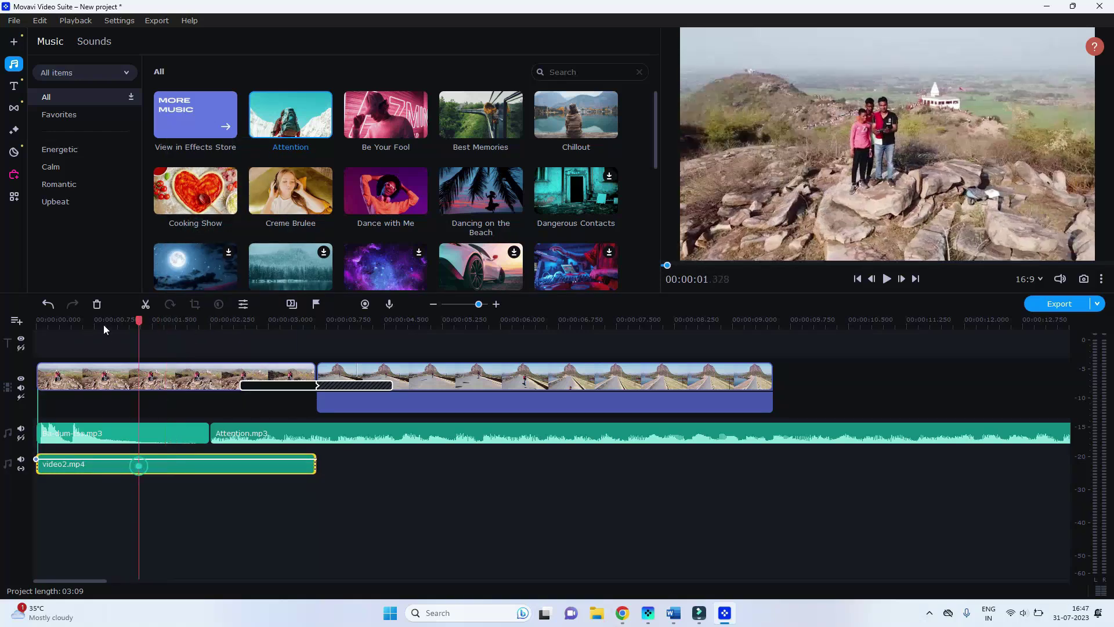
pyautogui.click(98, 305)
pyautogui.click(364, 403)
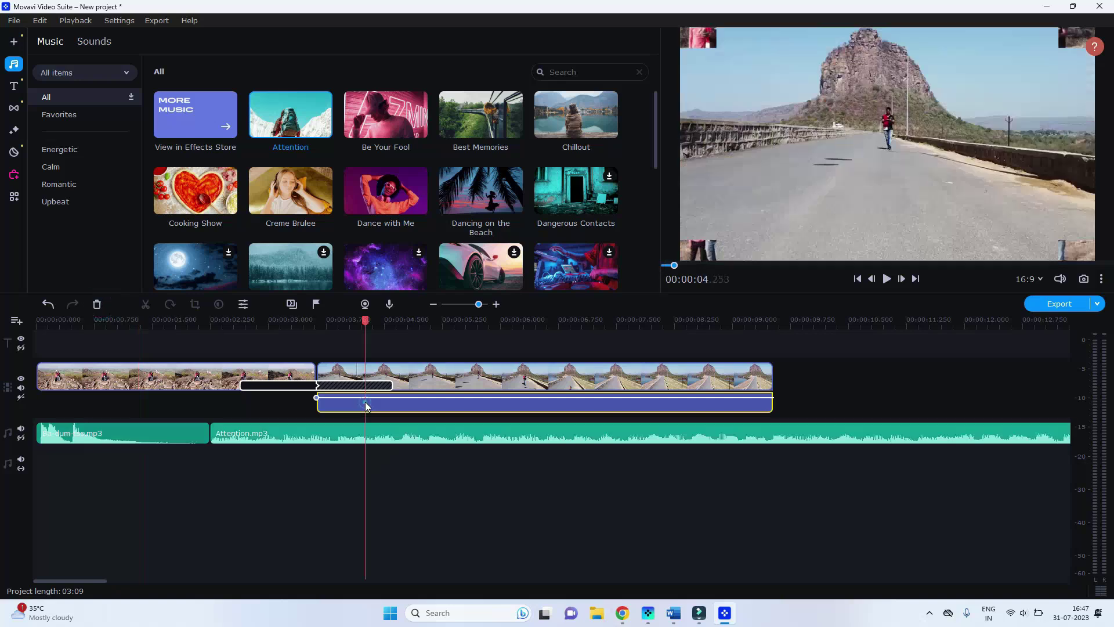
pyautogui.click(98, 305)
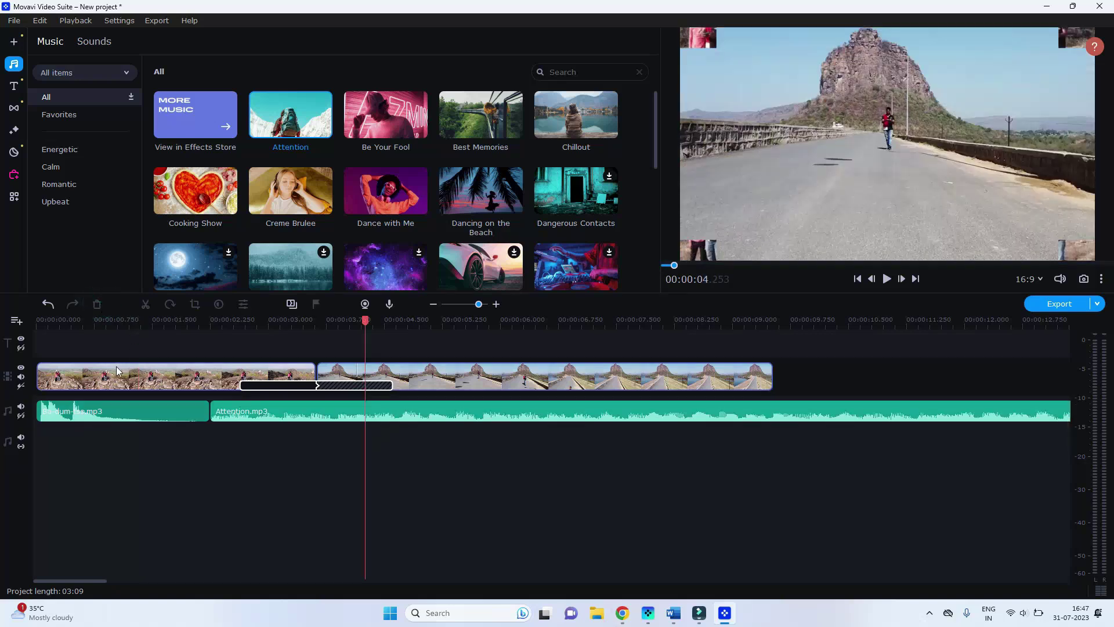
# - Browse the title packs and add the YouTube social network title from the Clippings Pack at the start of the titles track
pyautogui.moveTo(364, 316); pyautogui.dragTo(7, 325)
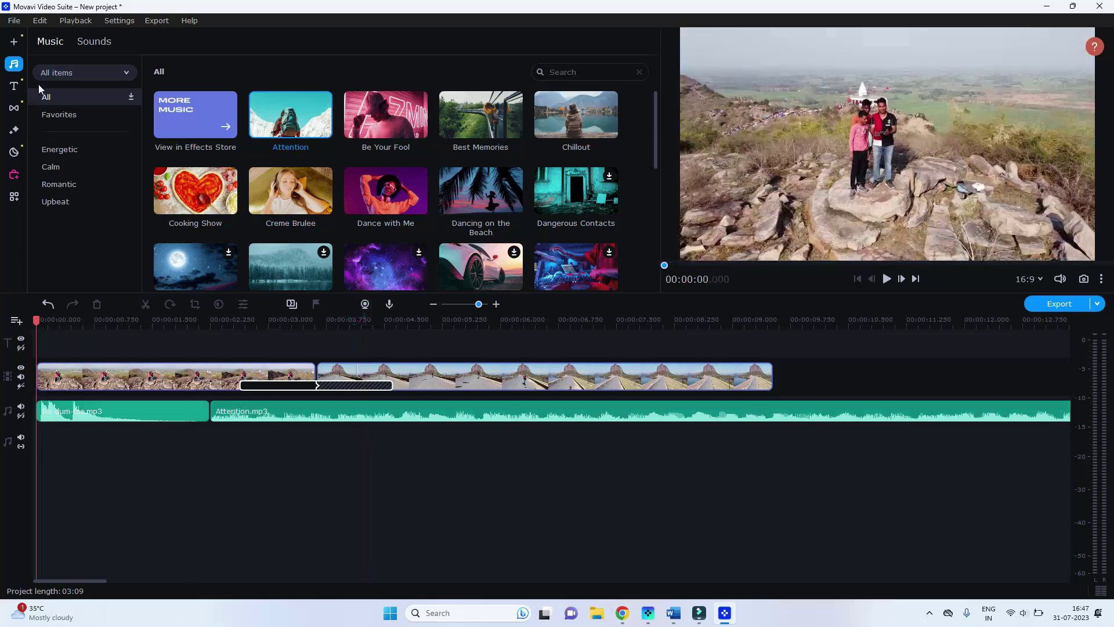
pyautogui.click(13, 88)
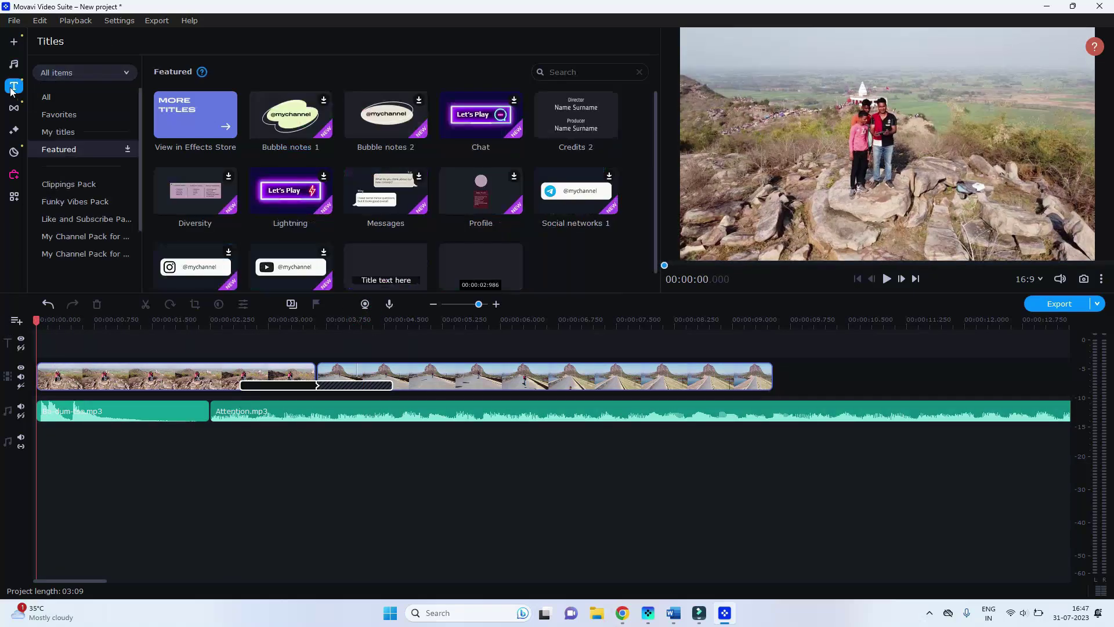
pyautogui.click(57, 97)
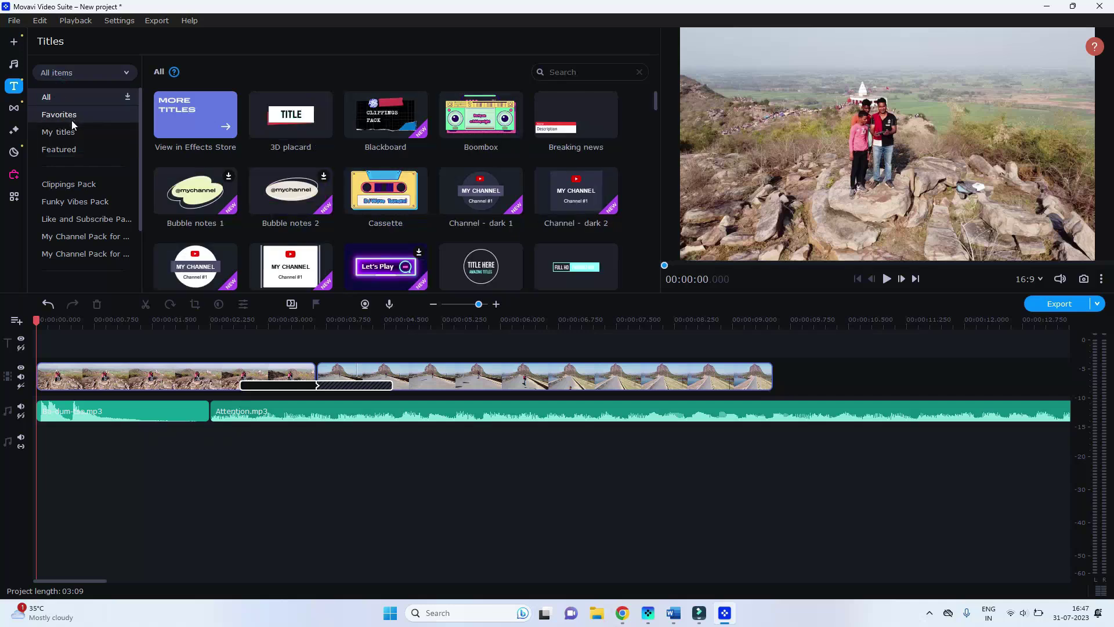
pyautogui.click(75, 184)
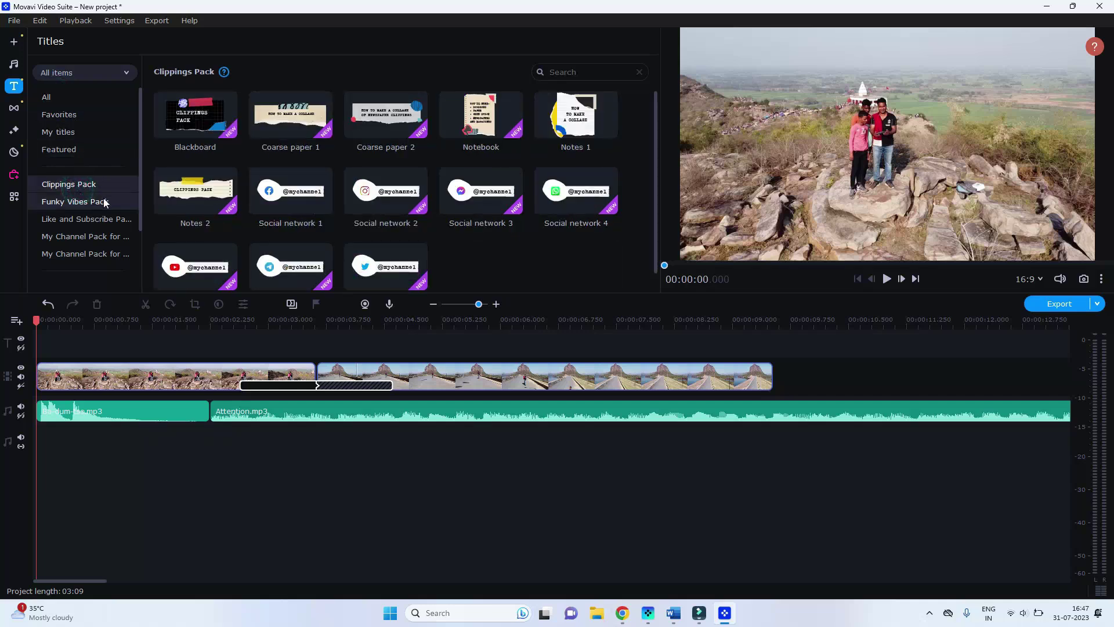
pyautogui.click(87, 203)
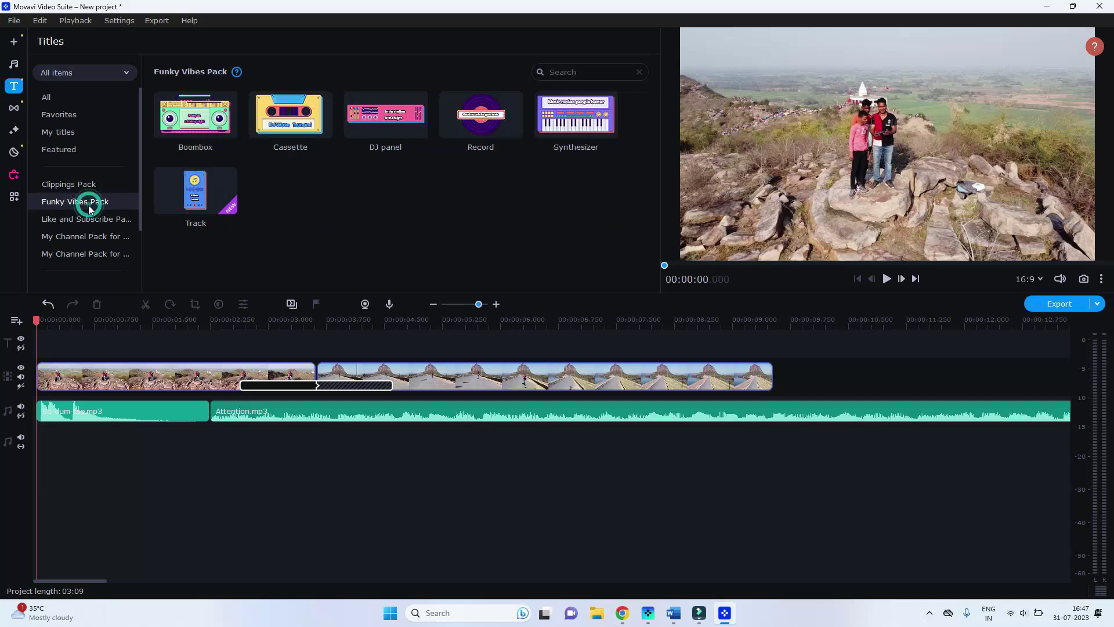
pyautogui.click(85, 219)
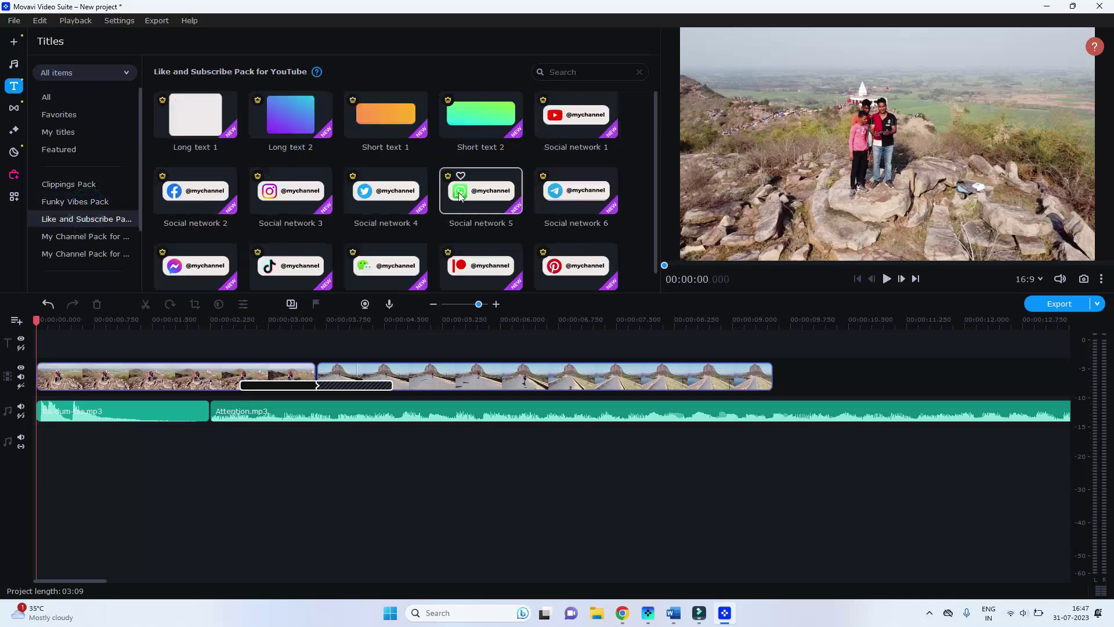
pyautogui.click(80, 234)
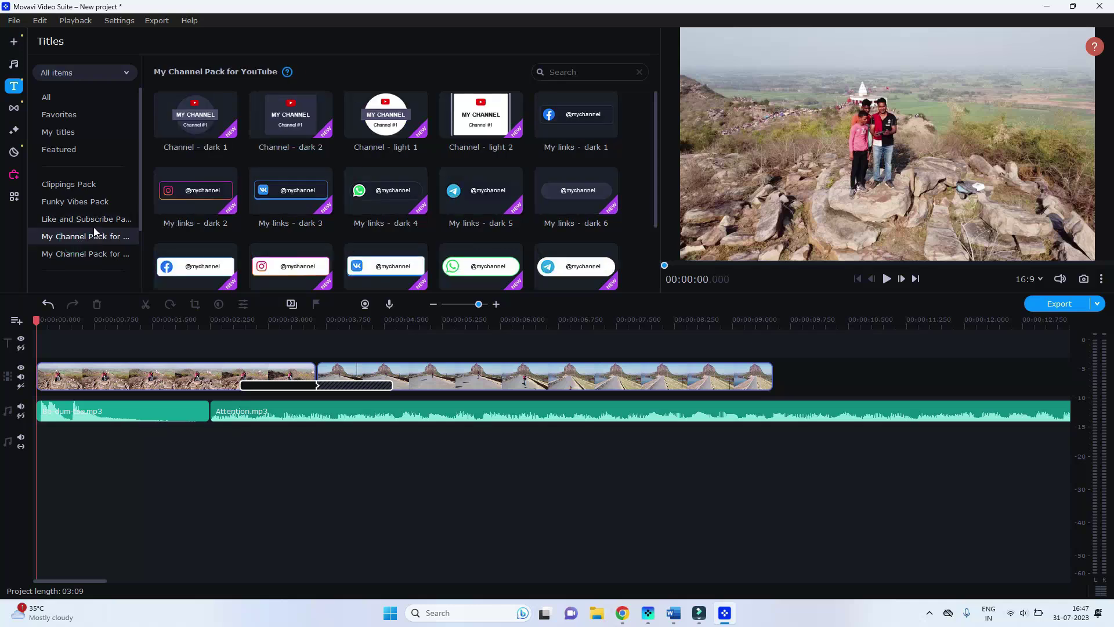
pyautogui.click(80, 184)
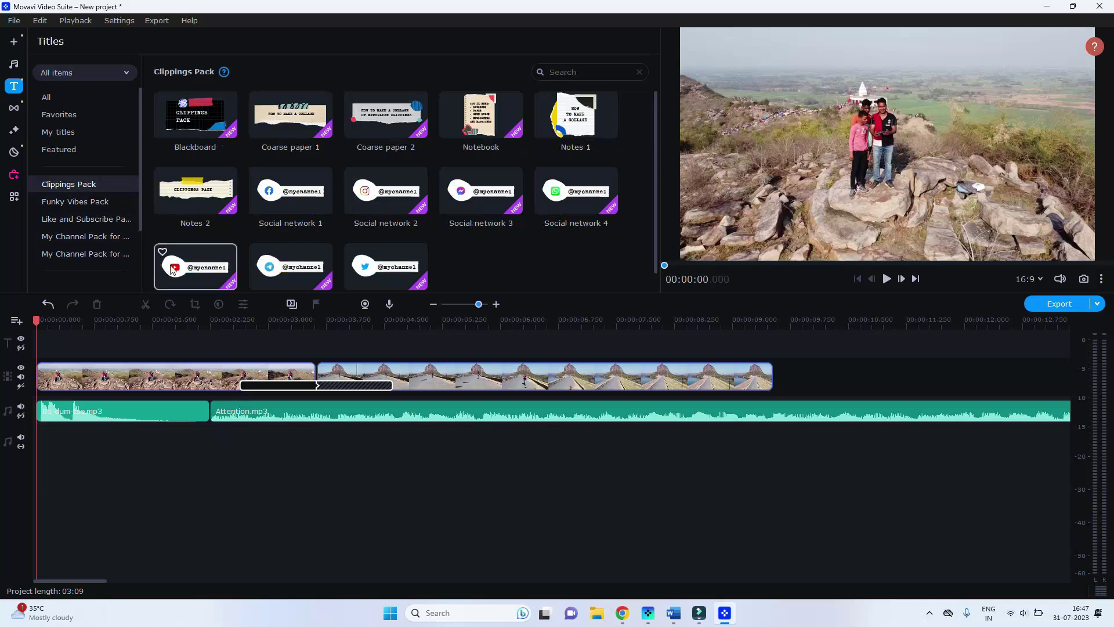
pyautogui.moveTo(195, 261); pyautogui.dragTo(63, 330)
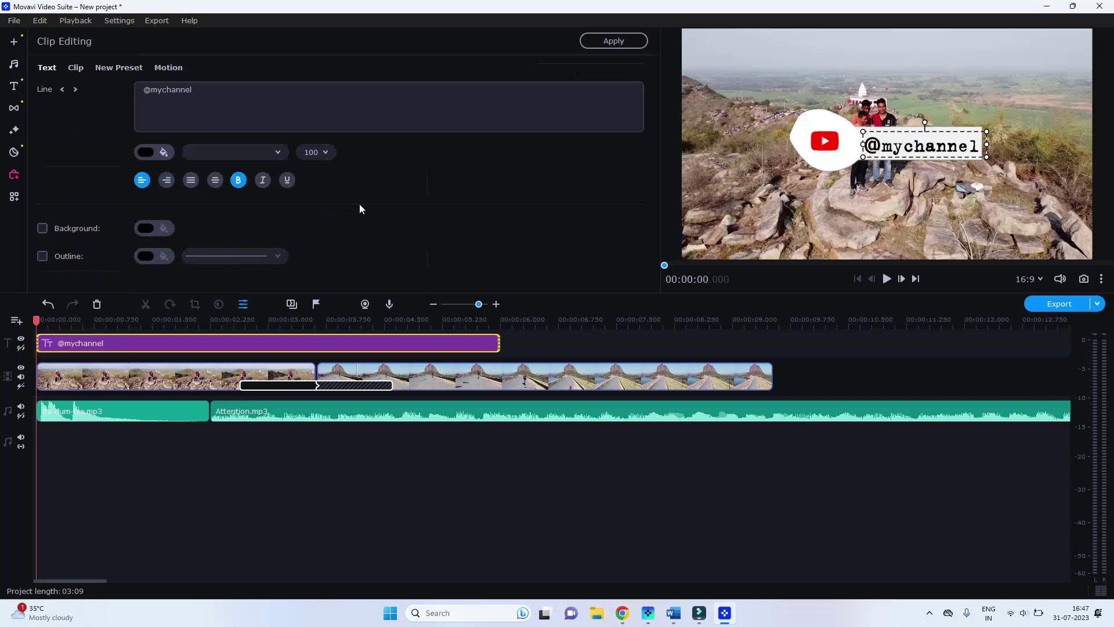
pyautogui.click(205, 92)
pyautogui.click(203, 94)
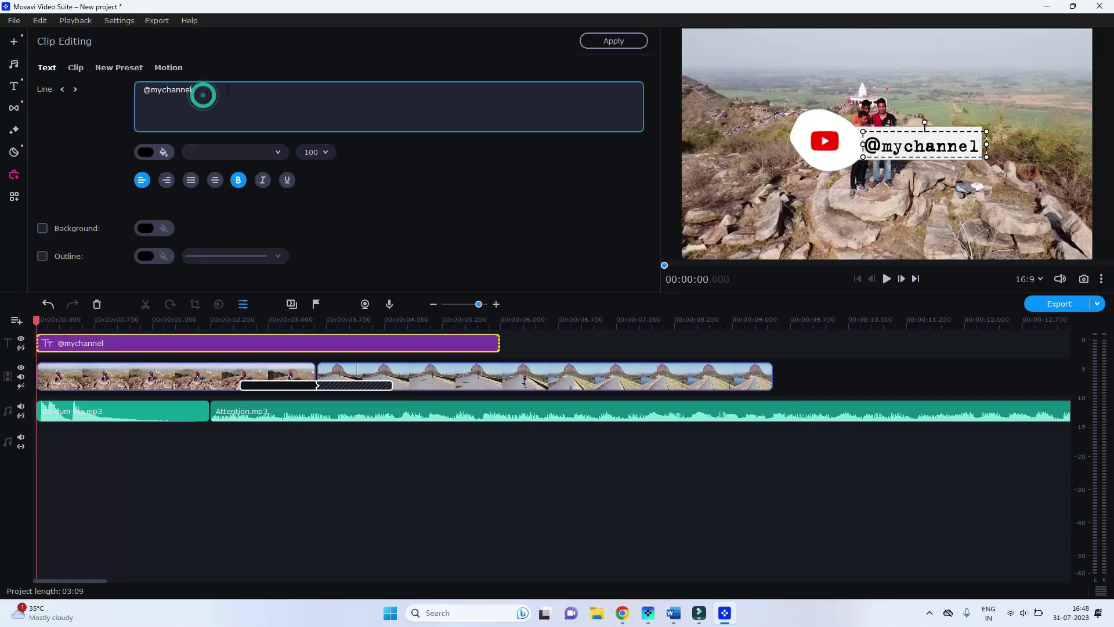
pyautogui.press('BackSpace')
pyautogui.press('BackSpace')
pyautogui.press('BackSpace')
pyautogui.press('BackSpace')
pyautogui.press('BackSpace')
pyautogui.press('BackSpace')
pyautogui.press('BackSpace')
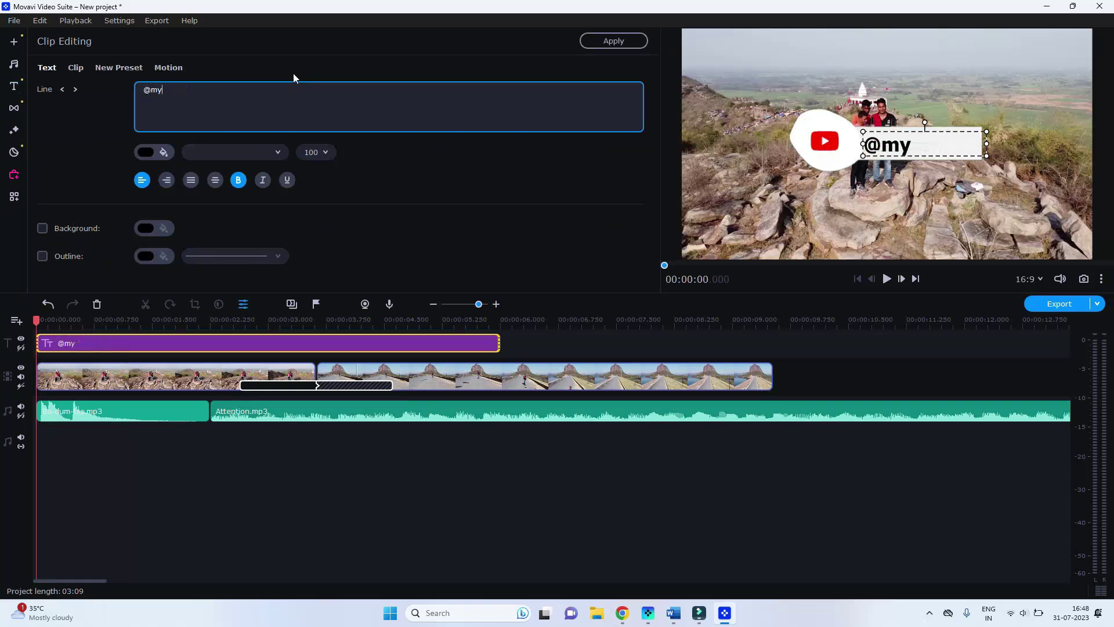
pyautogui.write('smartsupport')
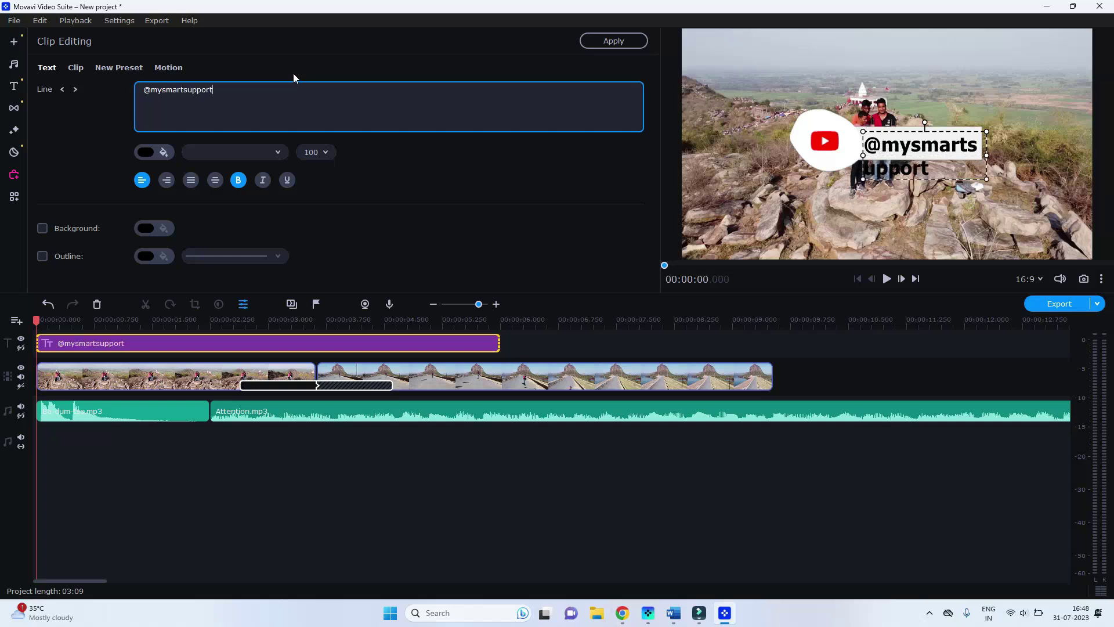
# - Set the title's font size to 60 and move the YouTube badge with its text to the lower-left corner of the video frame
pyautogui.hotkey('ctrl', 'a')
pyautogui.click(321, 152)
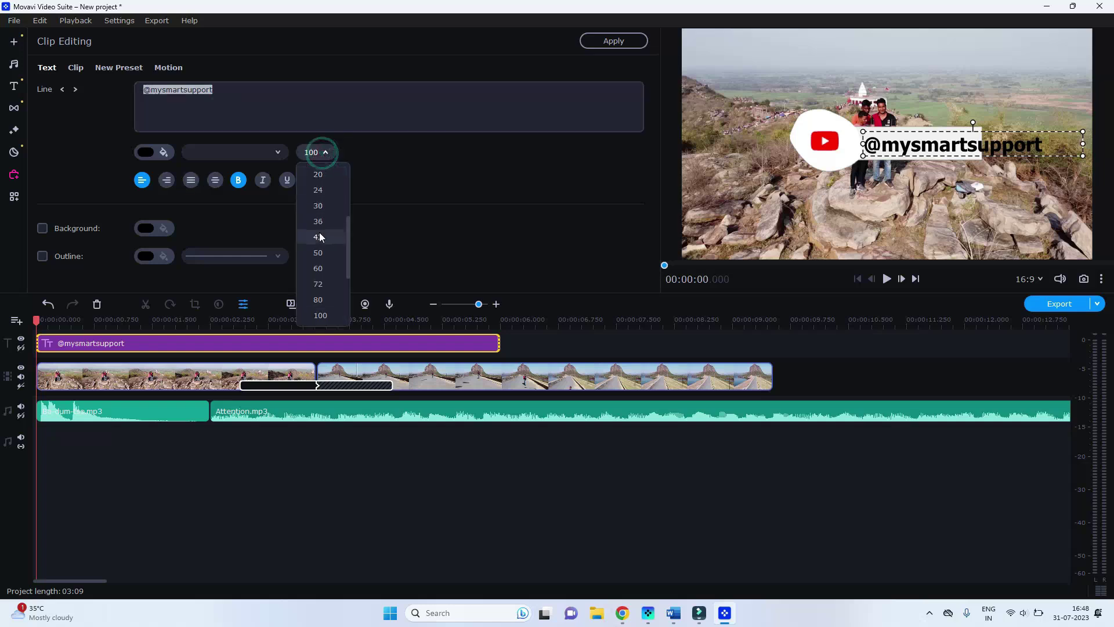
pyautogui.click(320, 268)
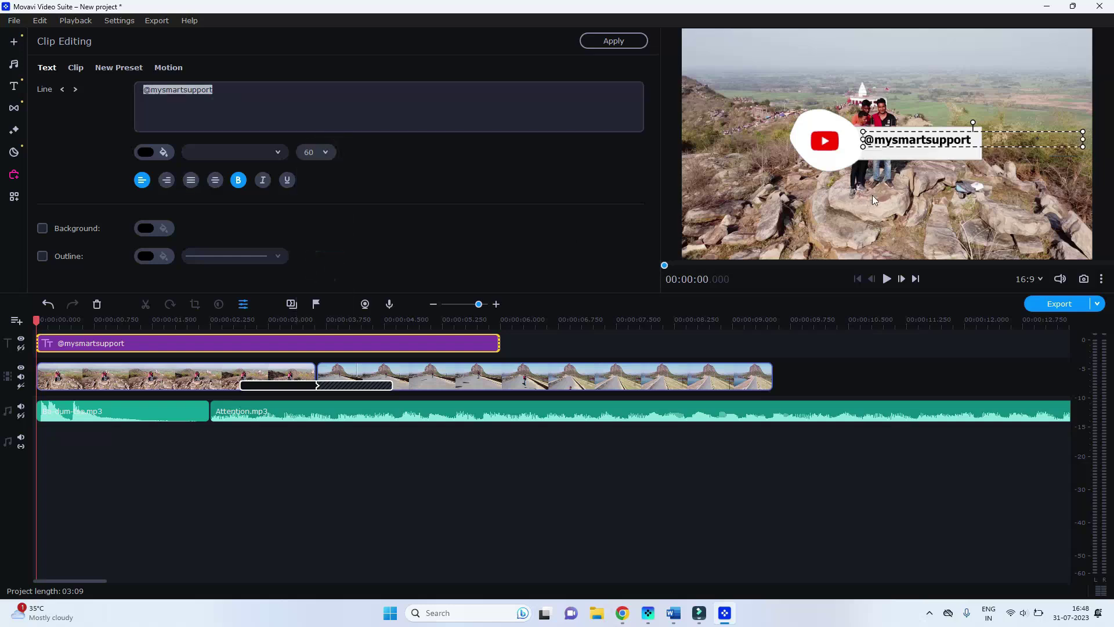
pyautogui.moveTo(838, 144); pyautogui.dragTo(748, 212)
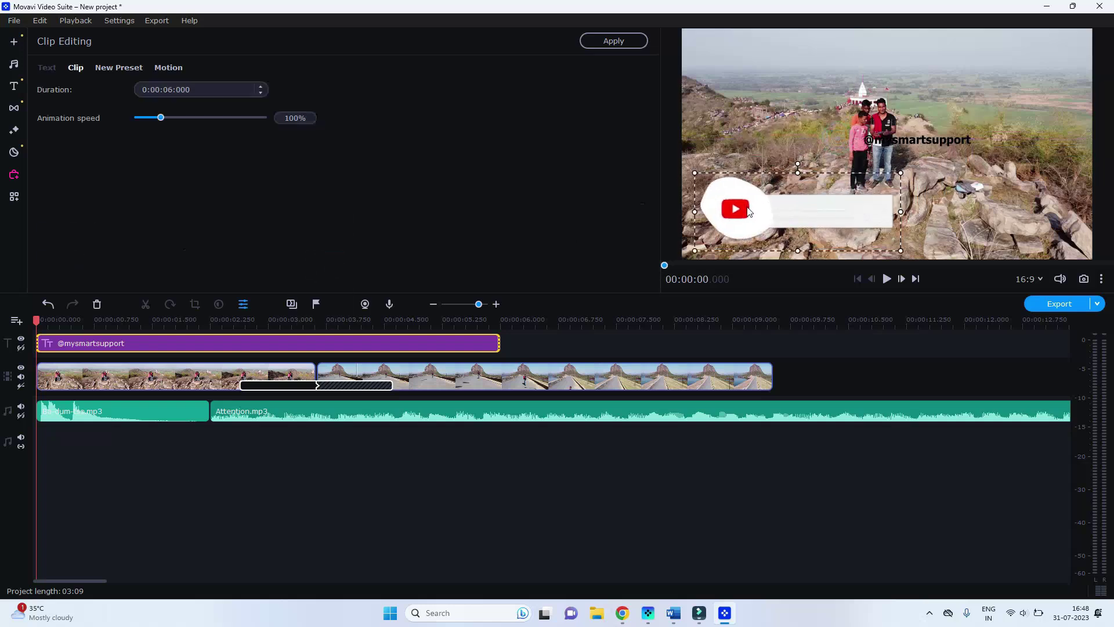
pyautogui.moveTo(928, 138); pyautogui.dragTo(828, 224)
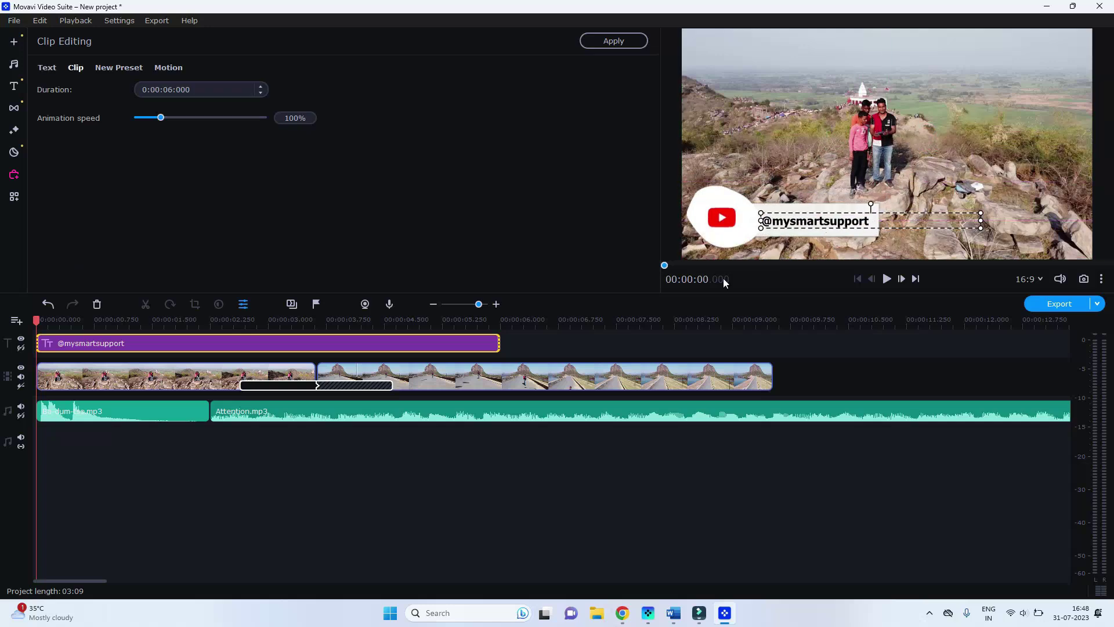
pyautogui.click(886, 280)
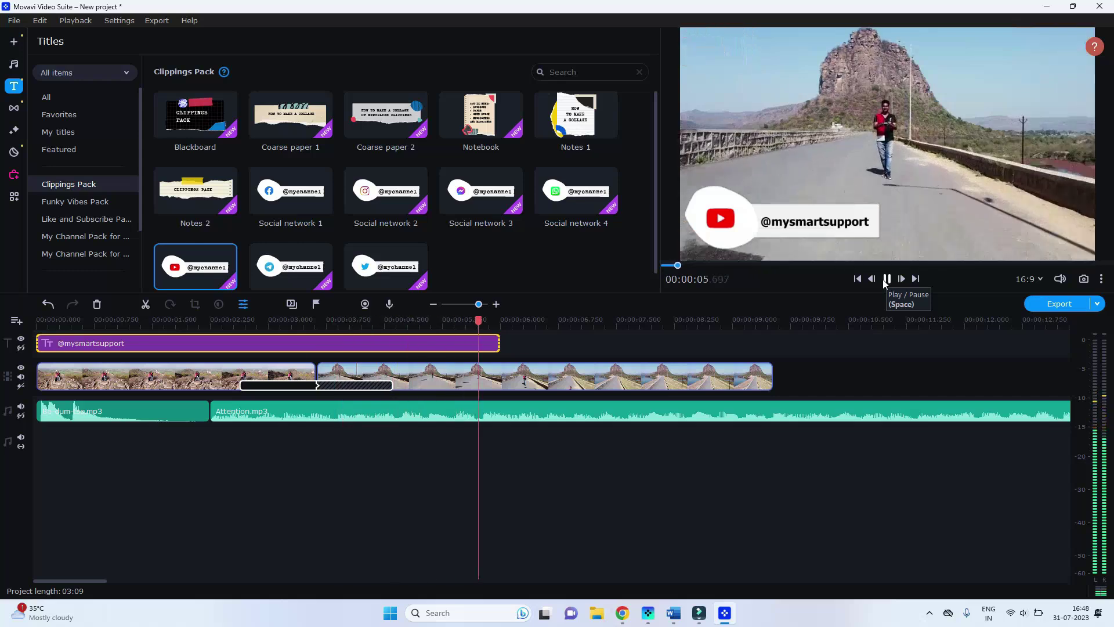
pyautogui.click(886, 279)
pyautogui.moveTo(498, 342); pyautogui.dragTo(217, 343)
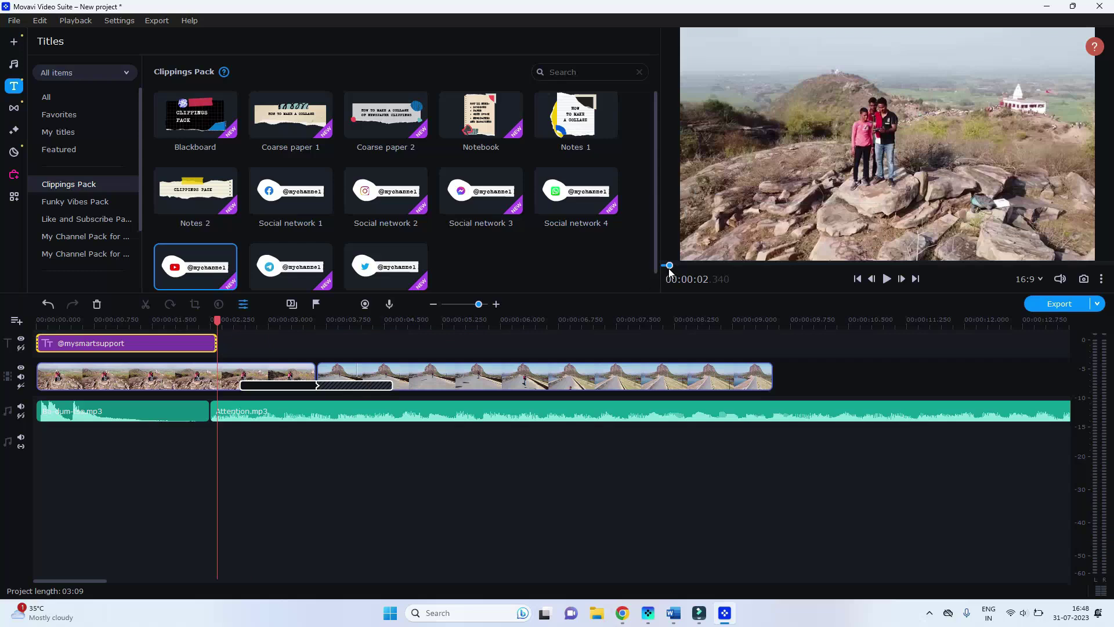
pyautogui.moveTo(669, 266); pyautogui.dragTo(639, 272)
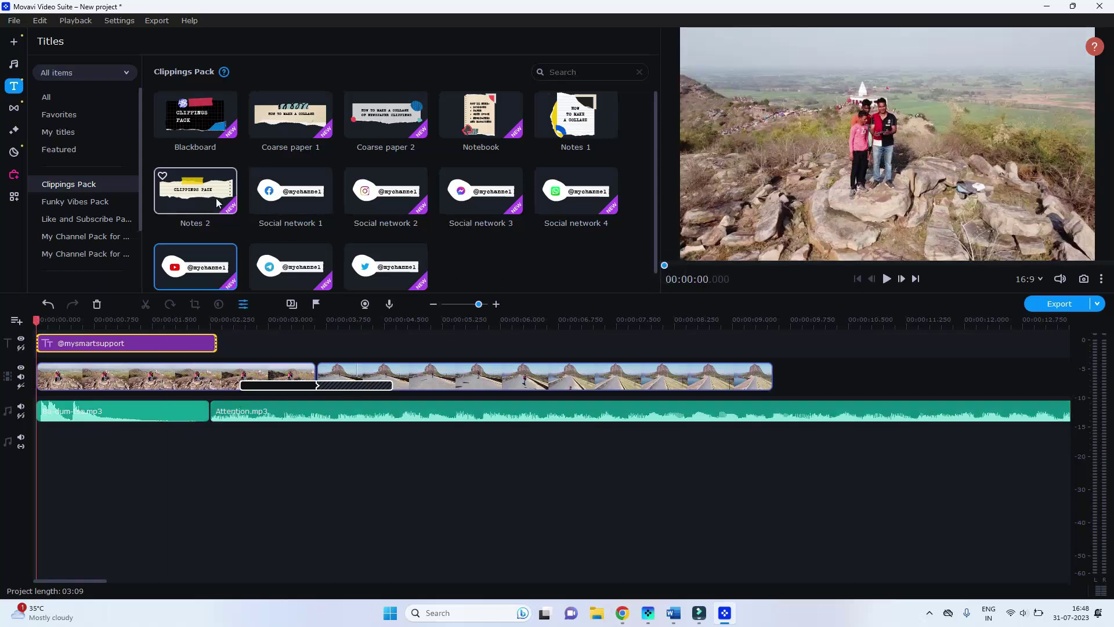
pyautogui.click(86, 205)
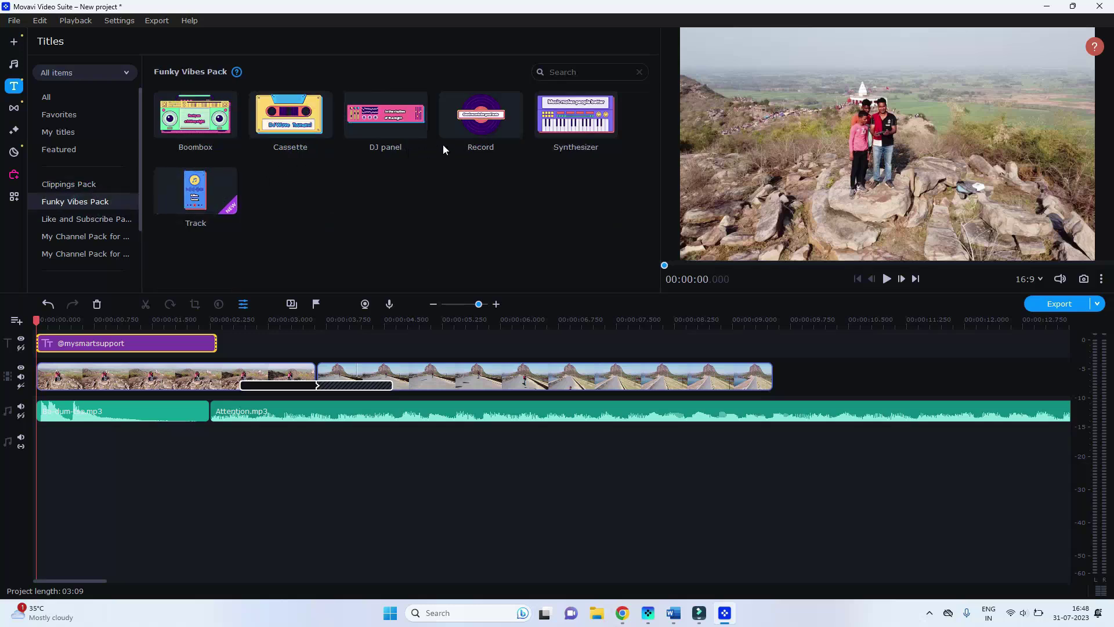
pyautogui.moveTo(196, 194); pyautogui.dragTo(219, 343)
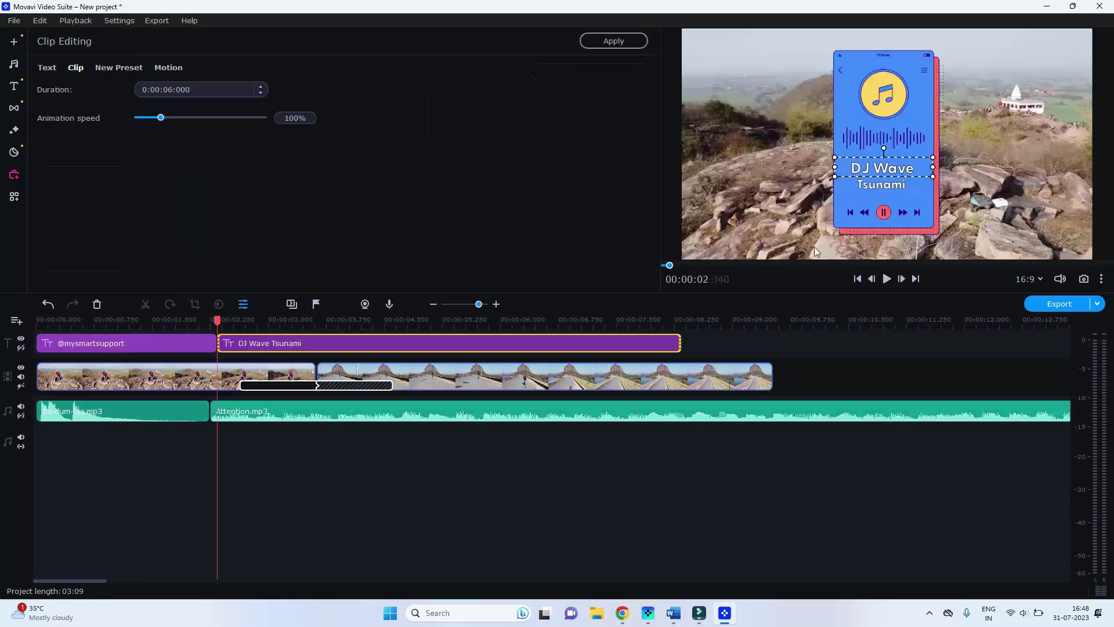
pyautogui.doubleClick(896, 170)
pyautogui.tripleClick(220, 95)
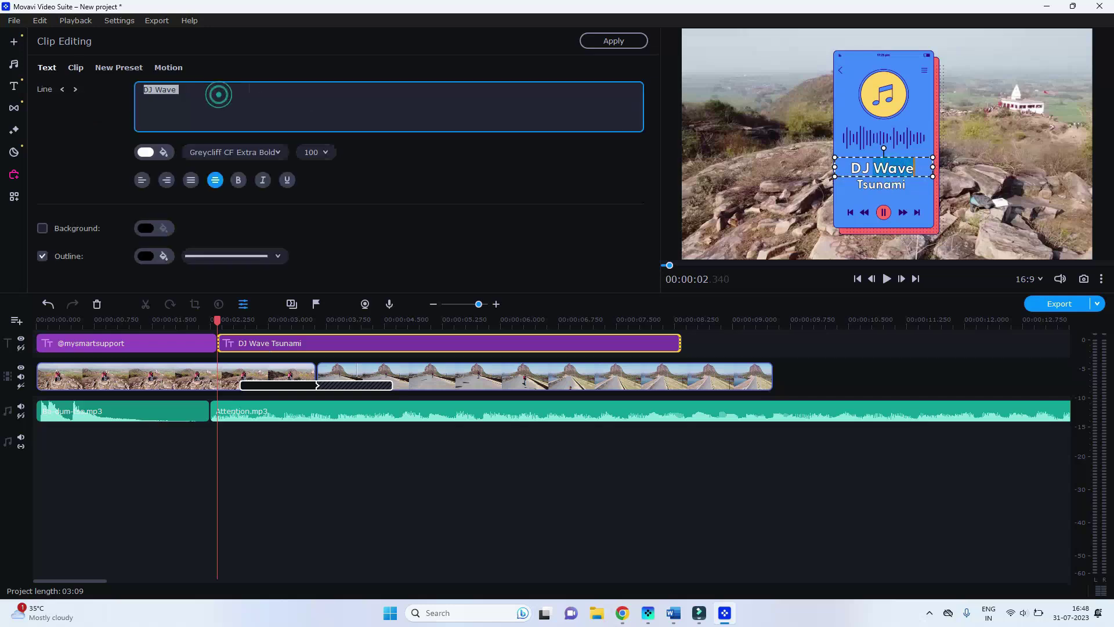
pyautogui.write('Welcome')
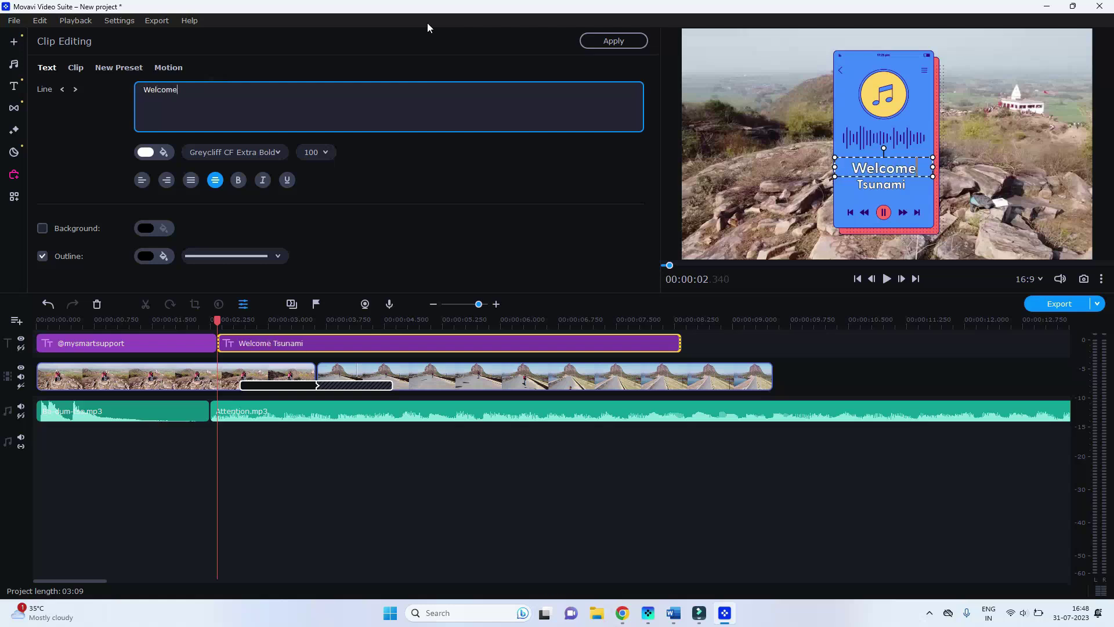
pyautogui.click(864, 185)
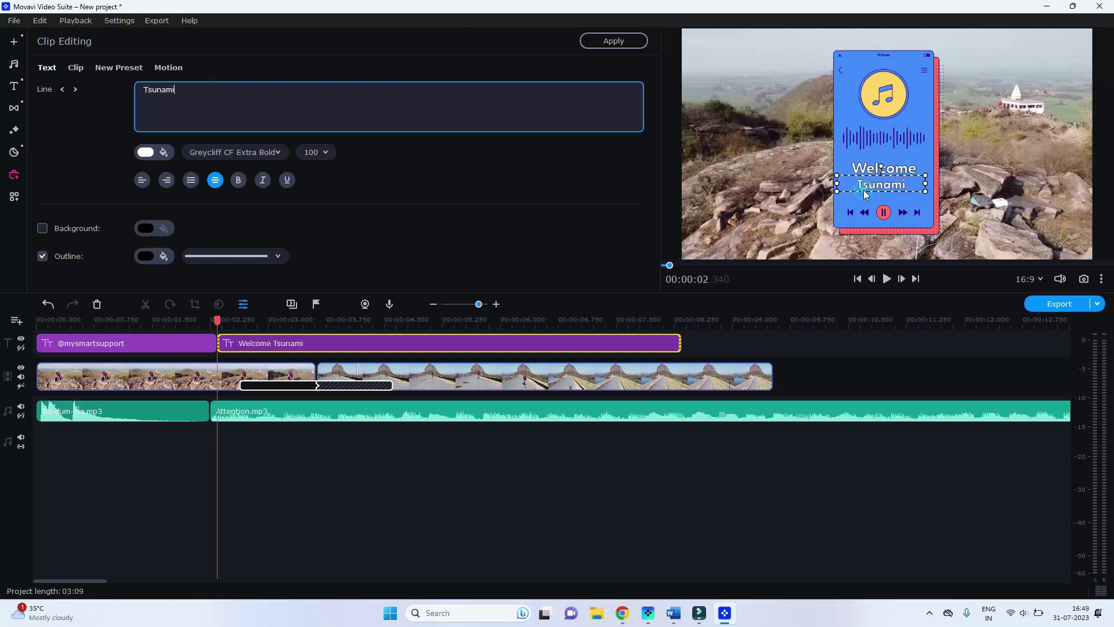
pyautogui.doubleClick(179, 91)
pyautogui.write('V')
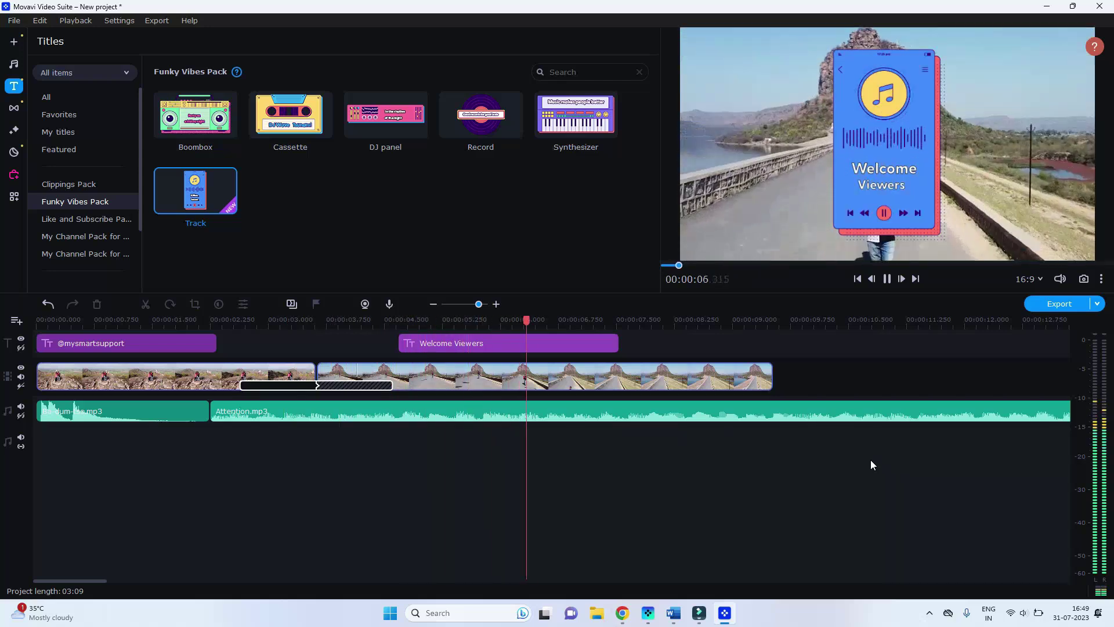
# - Stop playback after the Welcome Viewers title and return the playhead to the start of the project
pyautogui.press('space')
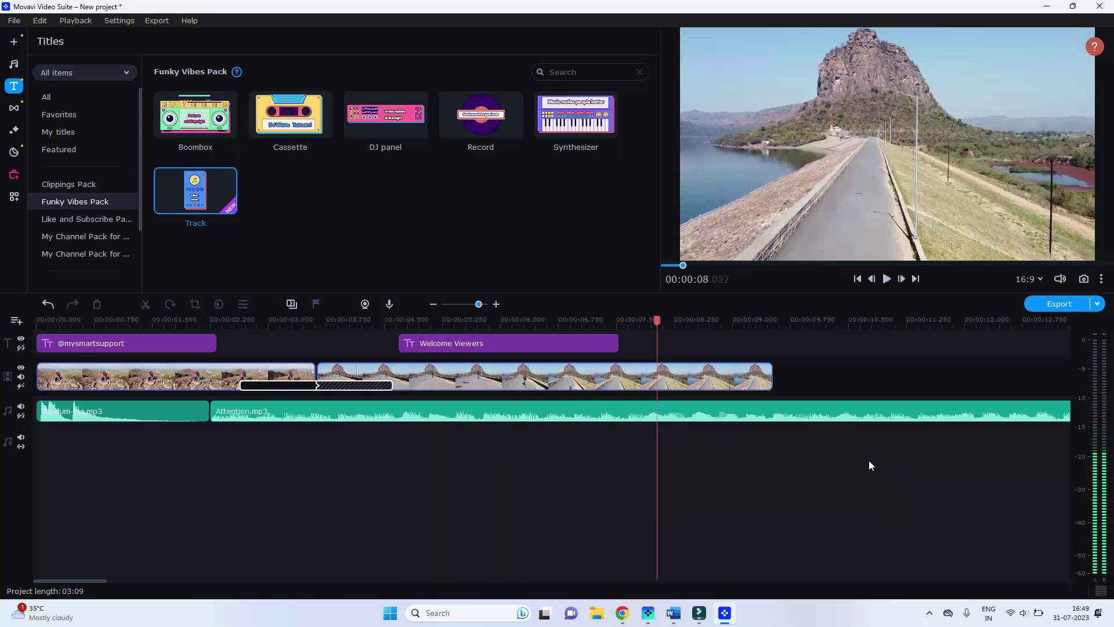
pyautogui.moveTo(685, 267); pyautogui.dragTo(643, 276)
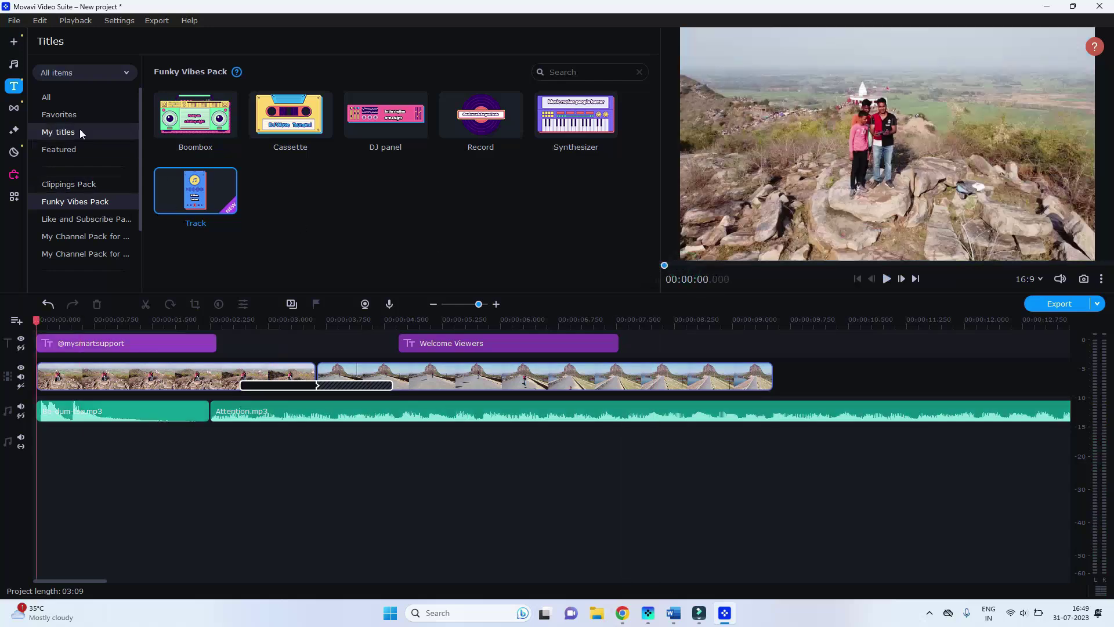
# - Apply the Balloons filter to the first video clip and play back the result
pyautogui.click(13, 108)
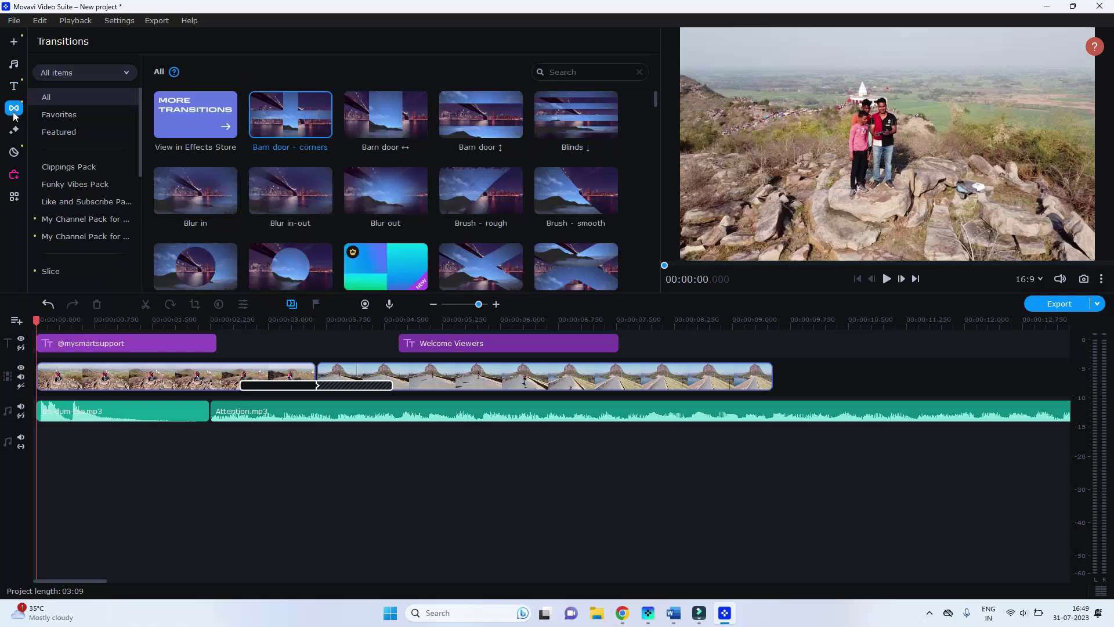
pyautogui.click(14, 132)
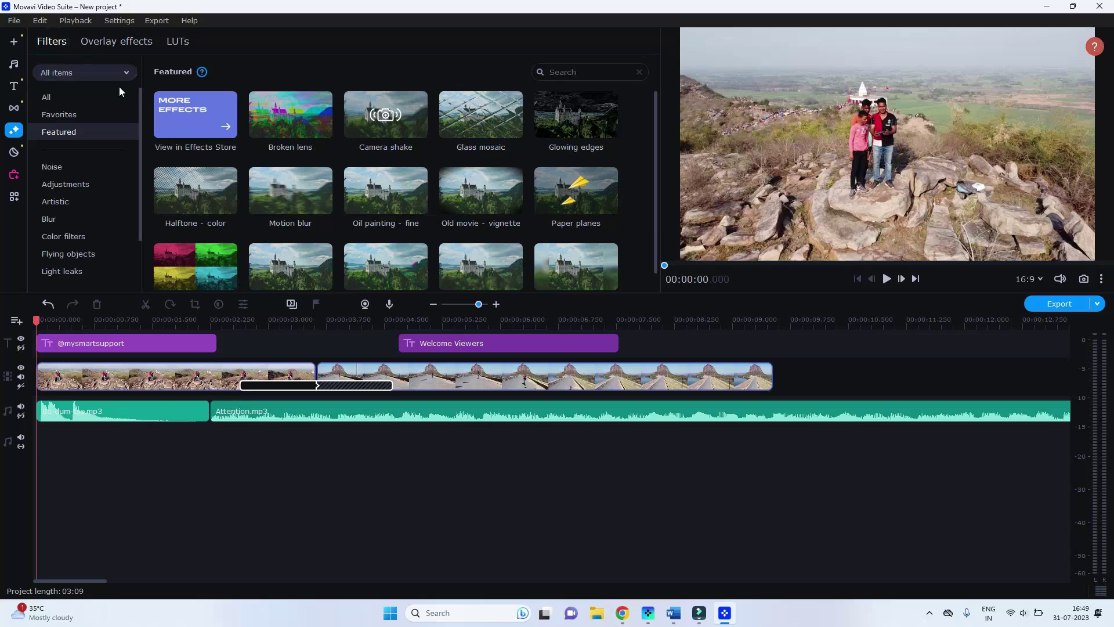
pyautogui.click(48, 96)
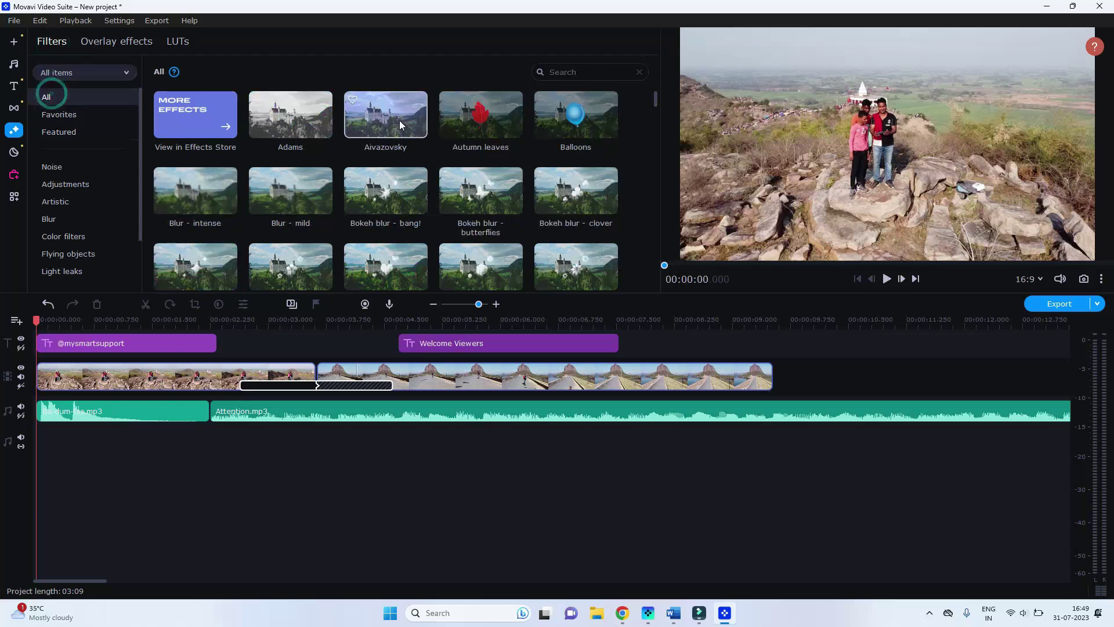
pyautogui.scroll(-1, 479, 148)
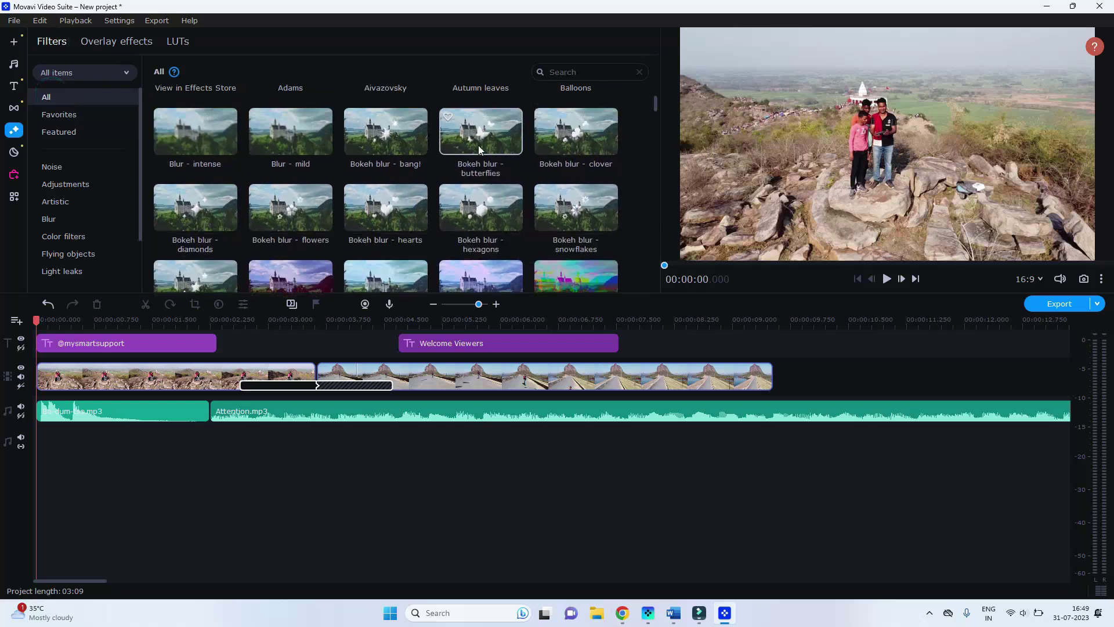
pyautogui.scroll(1, 480, 149)
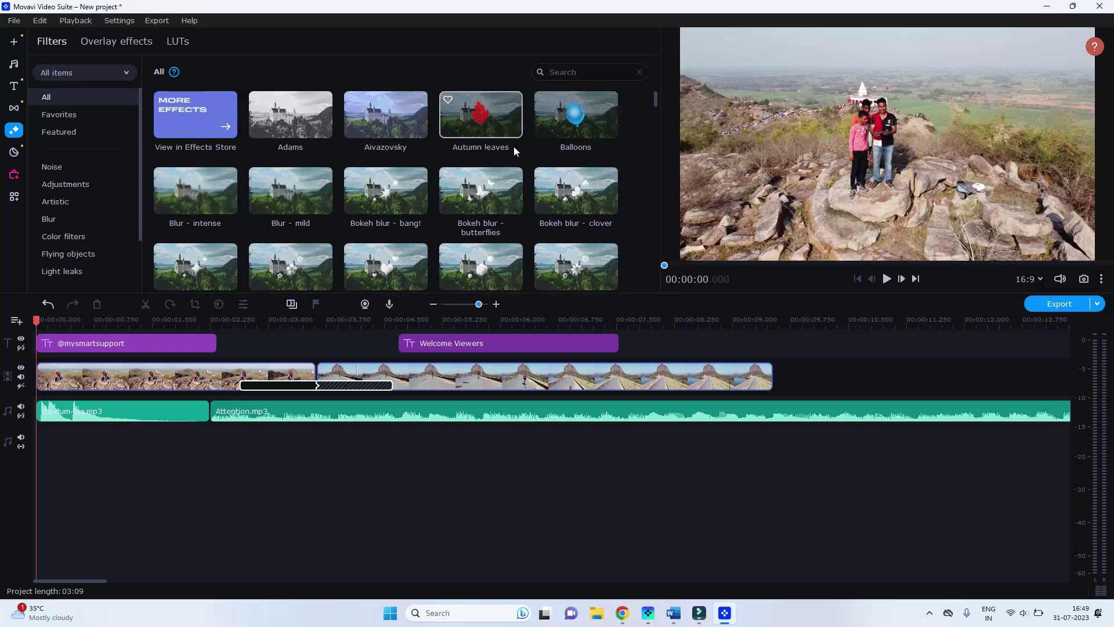
pyautogui.moveTo(582, 114); pyautogui.dragTo(46, 379)
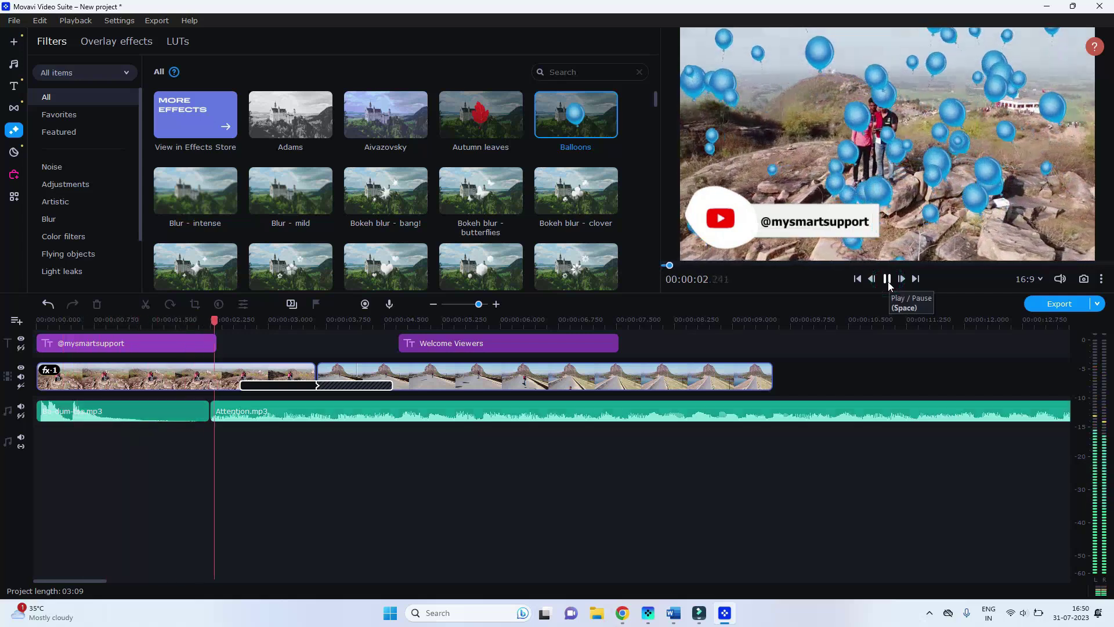
pyautogui.click(887, 279)
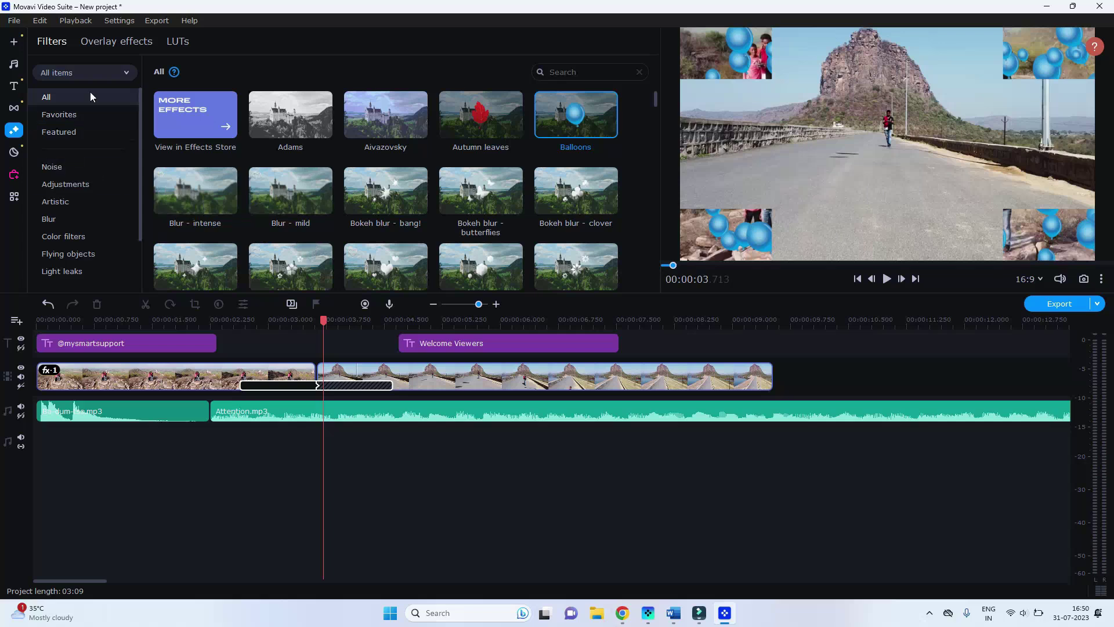
# - Add the Old tape 4 overlay effect from the Old Tape Overlay Pack to the second video clip and play it back
pyautogui.click(112, 44)
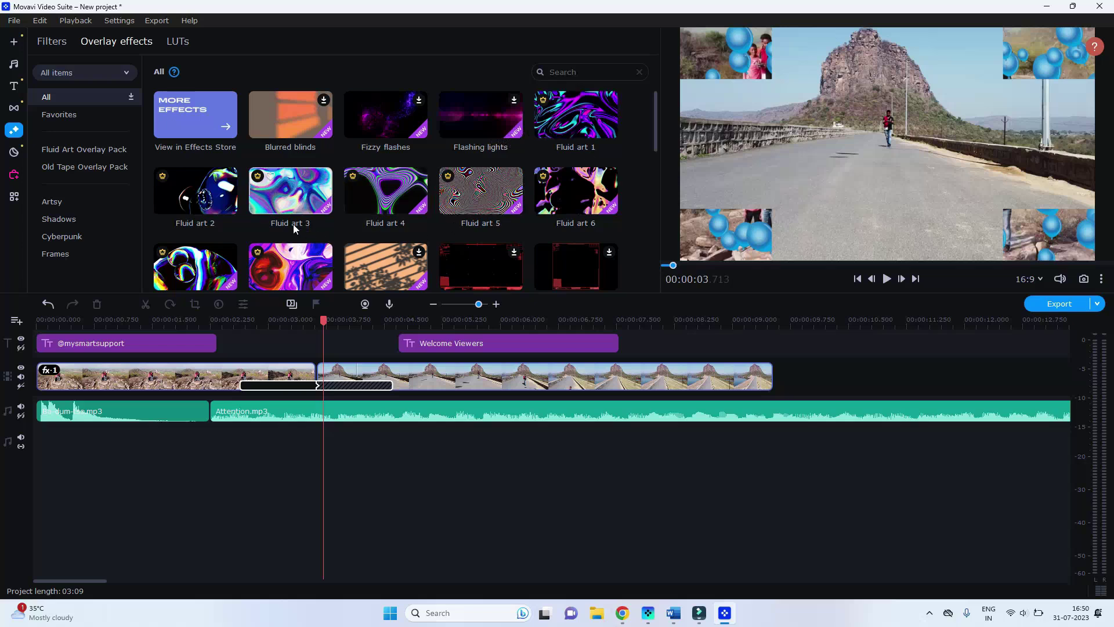
pyautogui.click(11, 178)
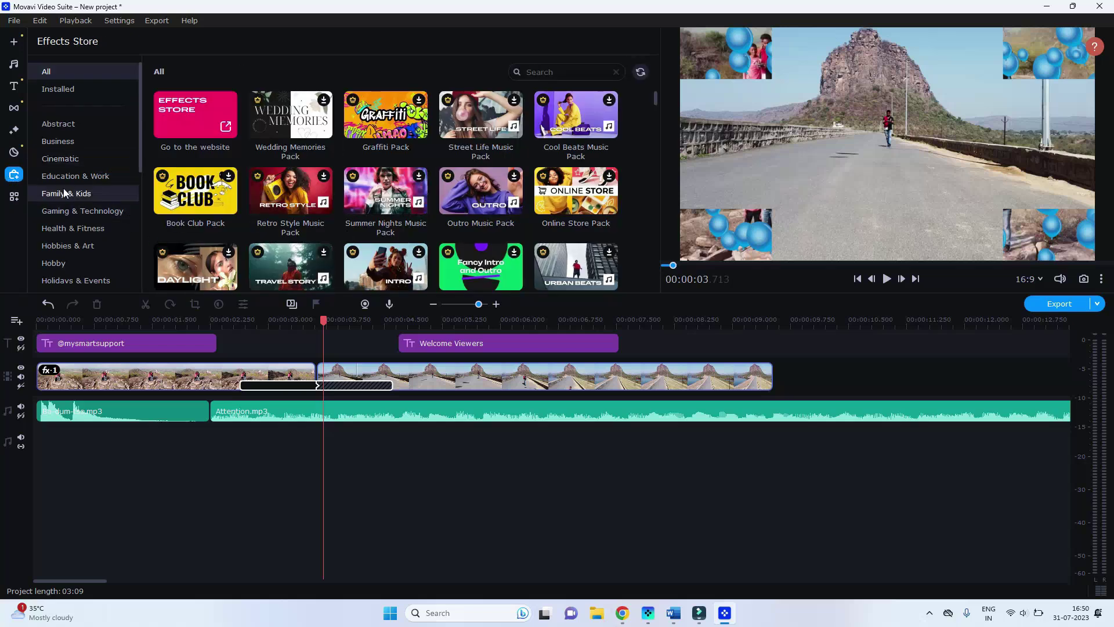
pyautogui.click(15, 131)
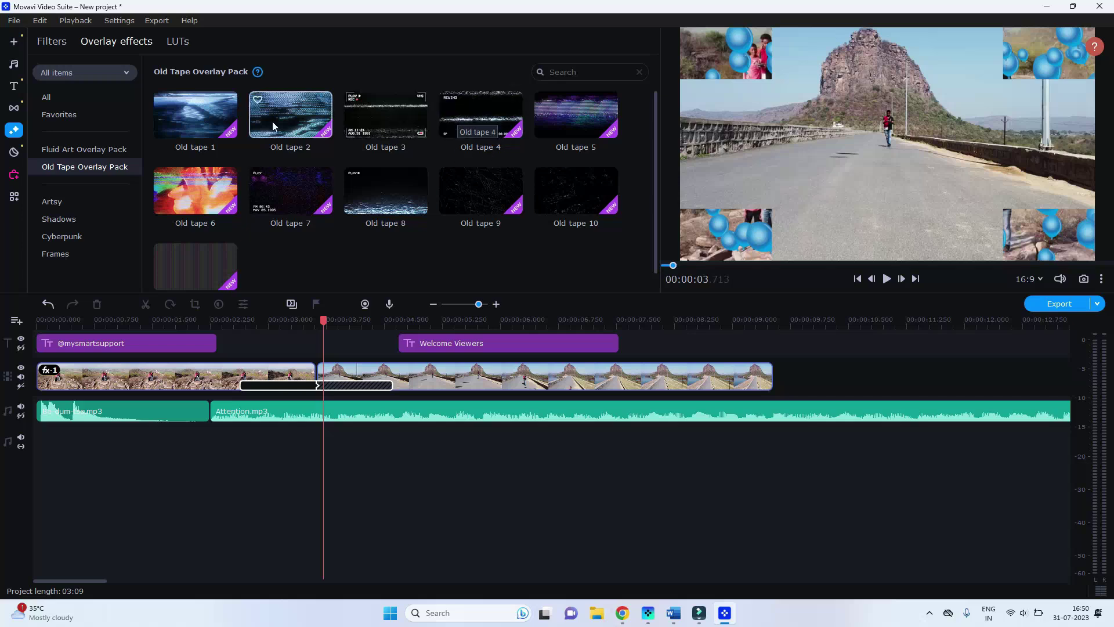
pyautogui.moveTo(452, 114)
pyautogui.mouseDown()
pyautogui.moveTo(291, 360)
pyautogui.moveTo(224, 368)
pyautogui.moveTo(327, 373)
pyautogui.mouseUp()
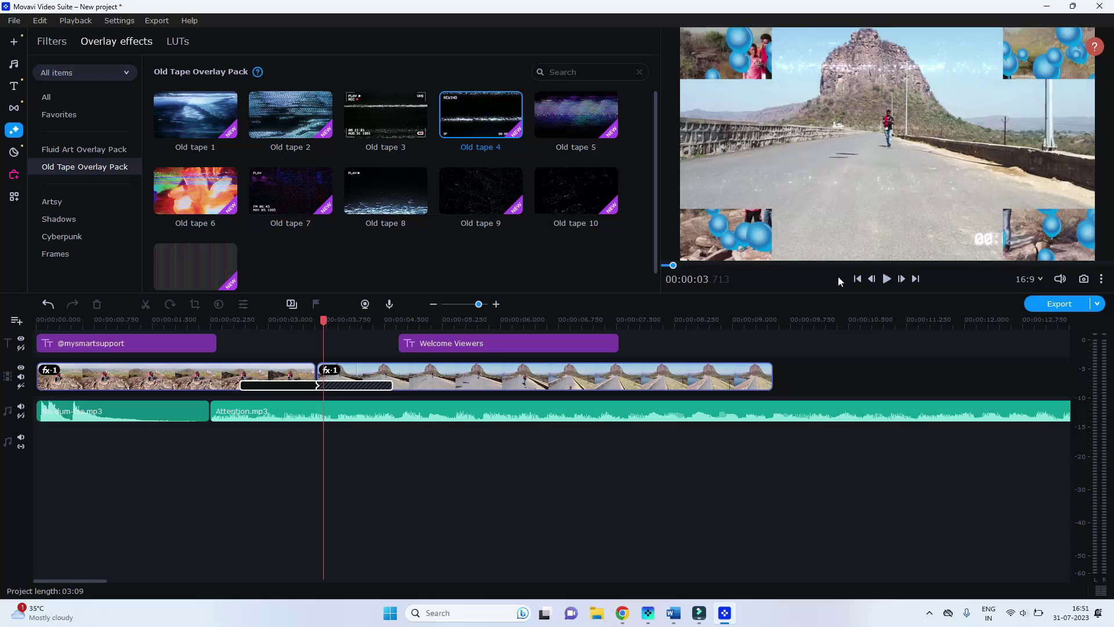
pyautogui.click(888, 279)
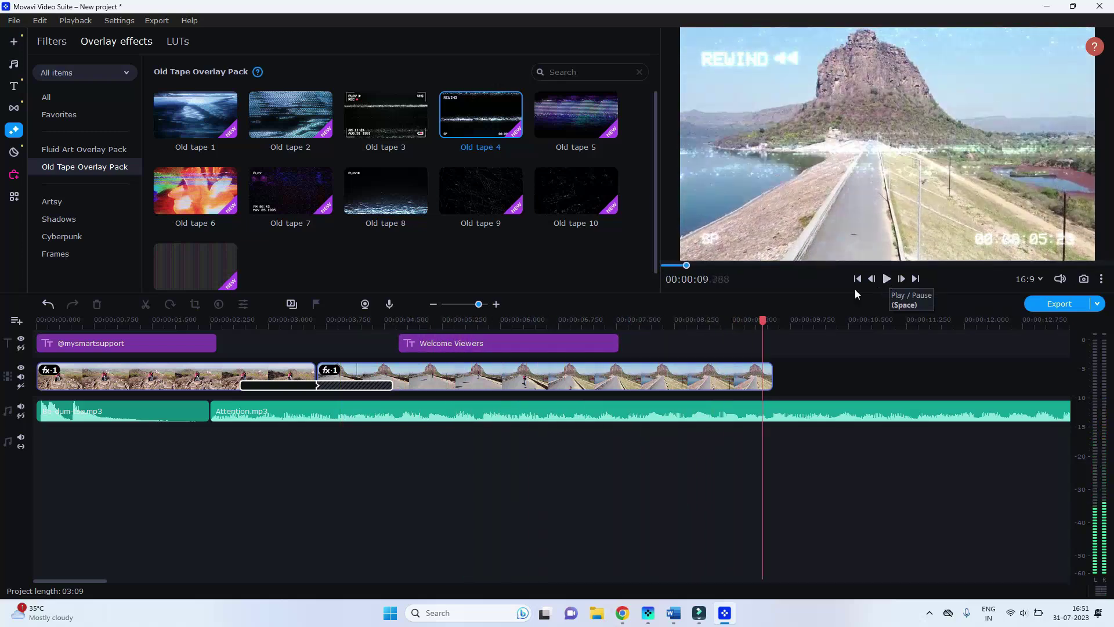
# - Split the Attention.mp3 music at the end of the second video clip and delete the remaining part
pyautogui.click(709, 411)
pyautogui.moveTo(708, 333); pyautogui.dragTo(771, 333)
pyautogui.click(771, 414)
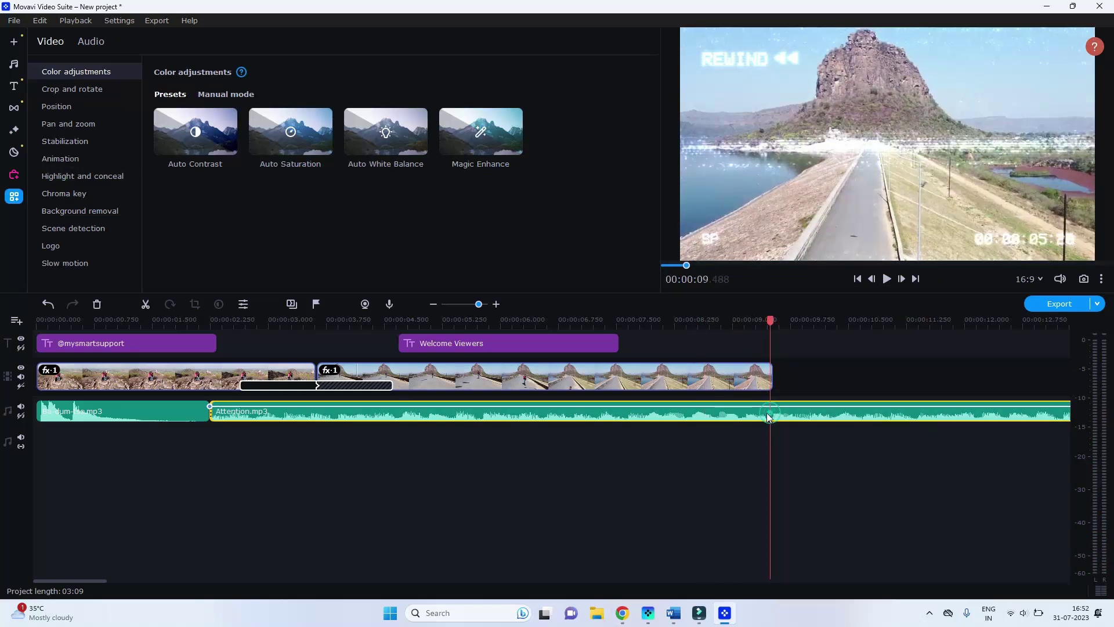
pyautogui.click(145, 306)
pyautogui.click(800, 413)
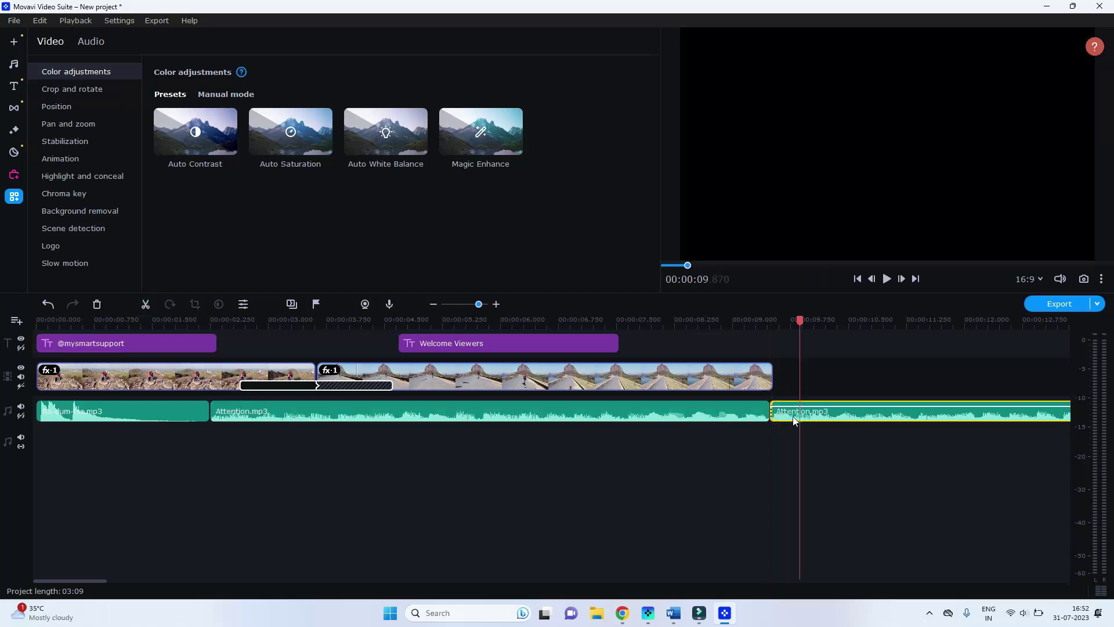
pyautogui.click(97, 306)
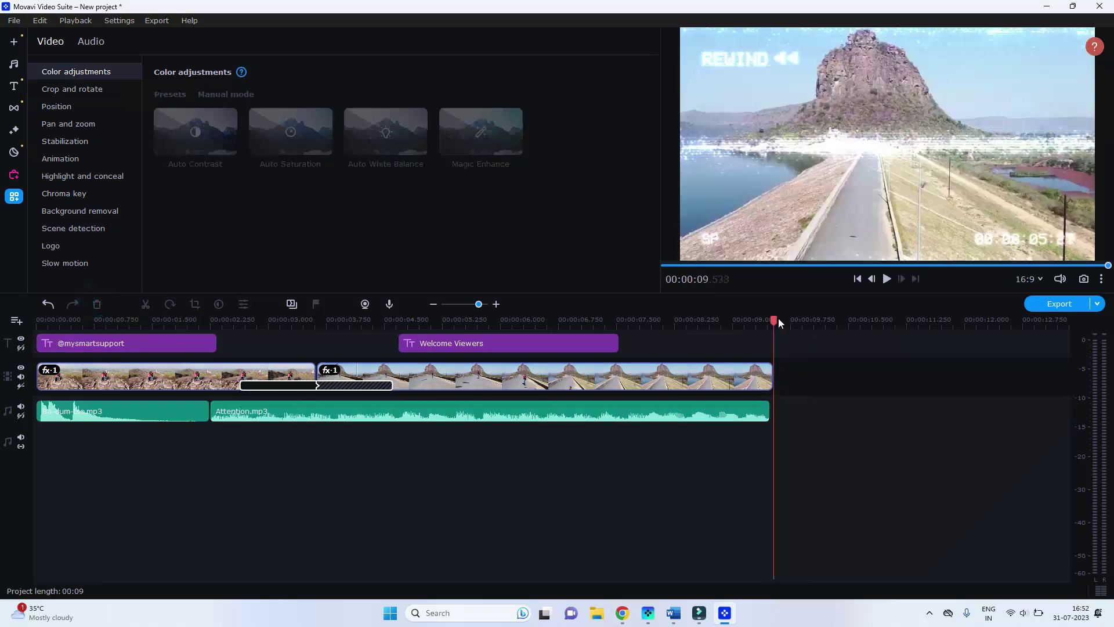
pyautogui.moveTo(773, 319); pyautogui.dragTo(703, 320)
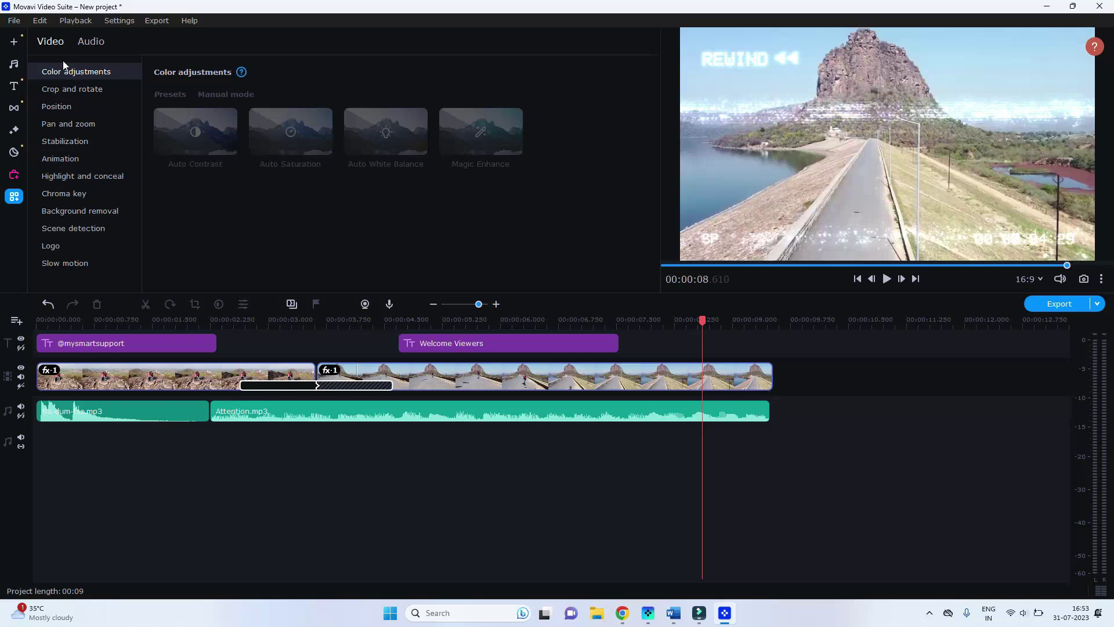
pyautogui.click(93, 43)
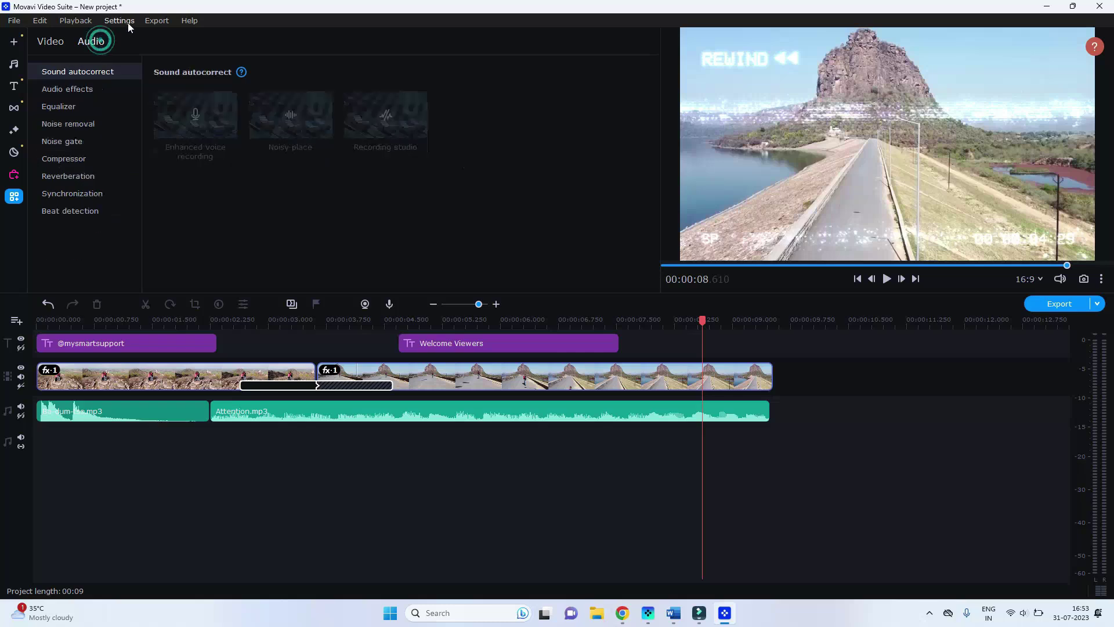
pyautogui.click(14, 41)
# - Export the project as an MP4 titled my video in High quality and open its output folder
pyautogui.click(1047, 305)
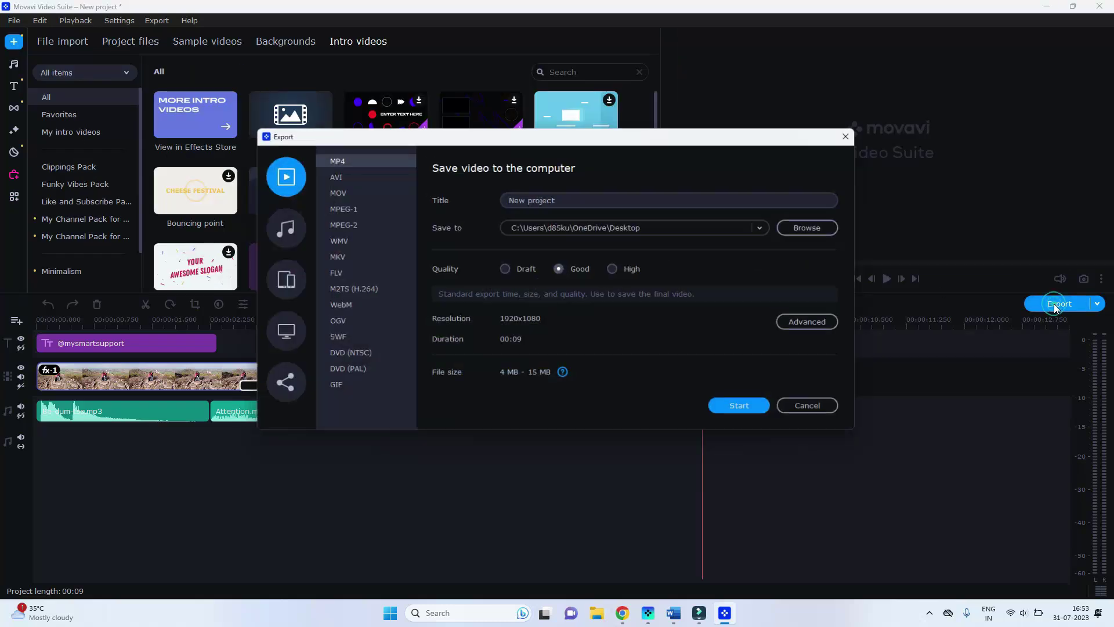
pyautogui.click(572, 199)
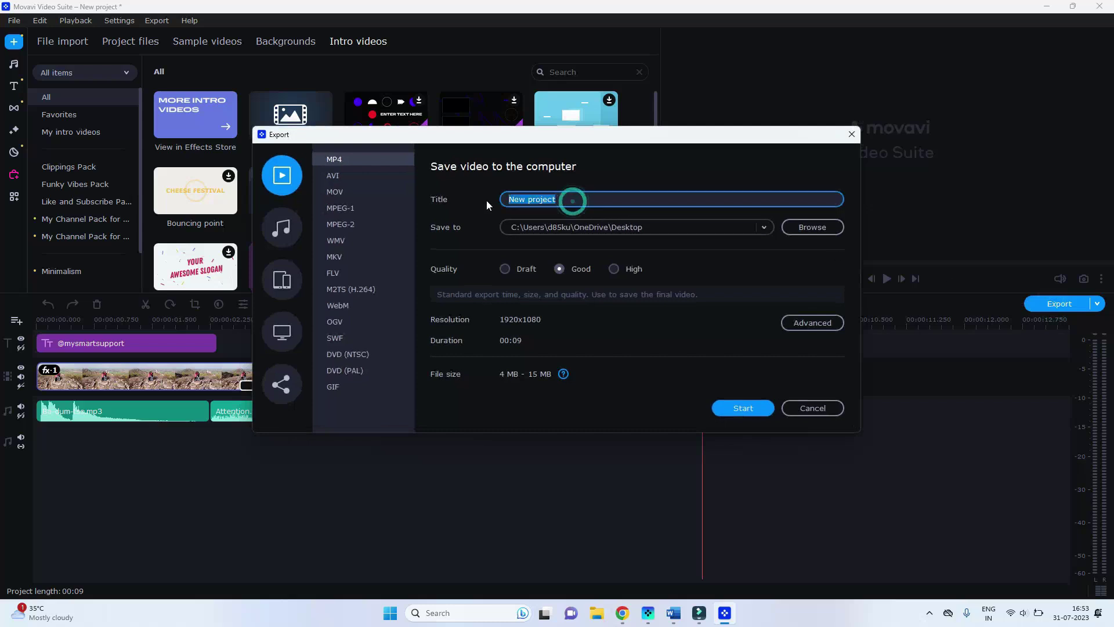
pyautogui.write('my video')
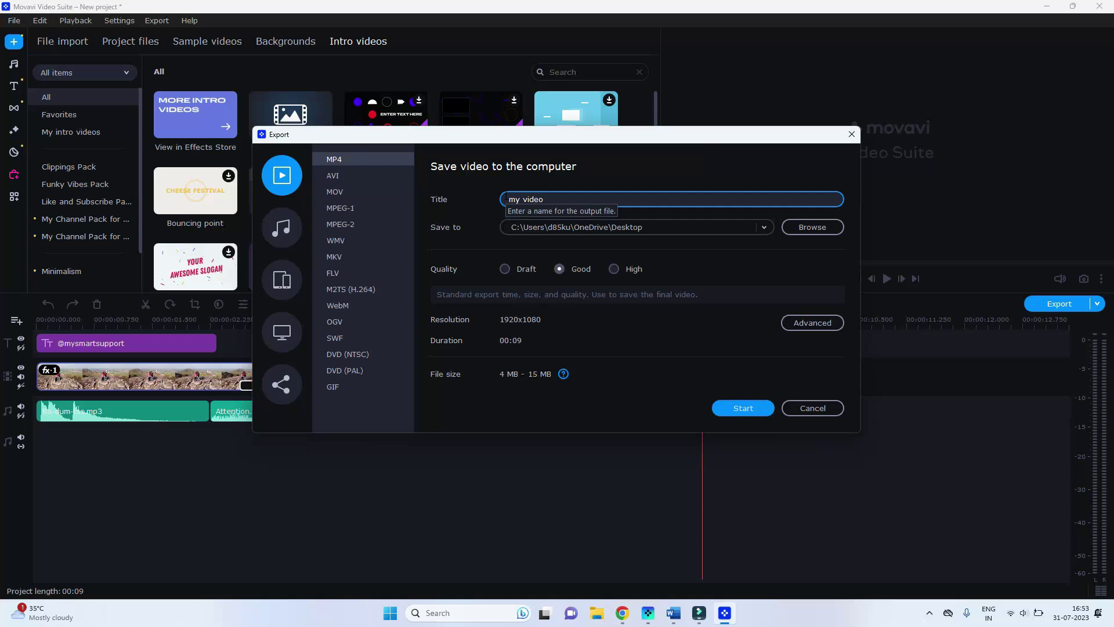
pyautogui.click(614, 268)
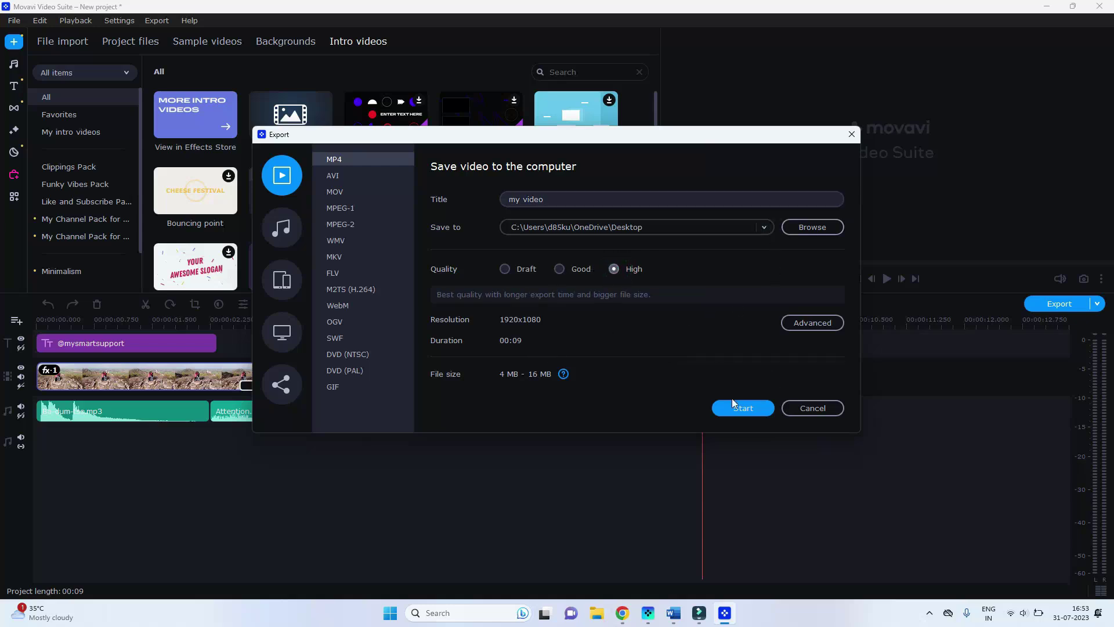
pyautogui.click(753, 409)
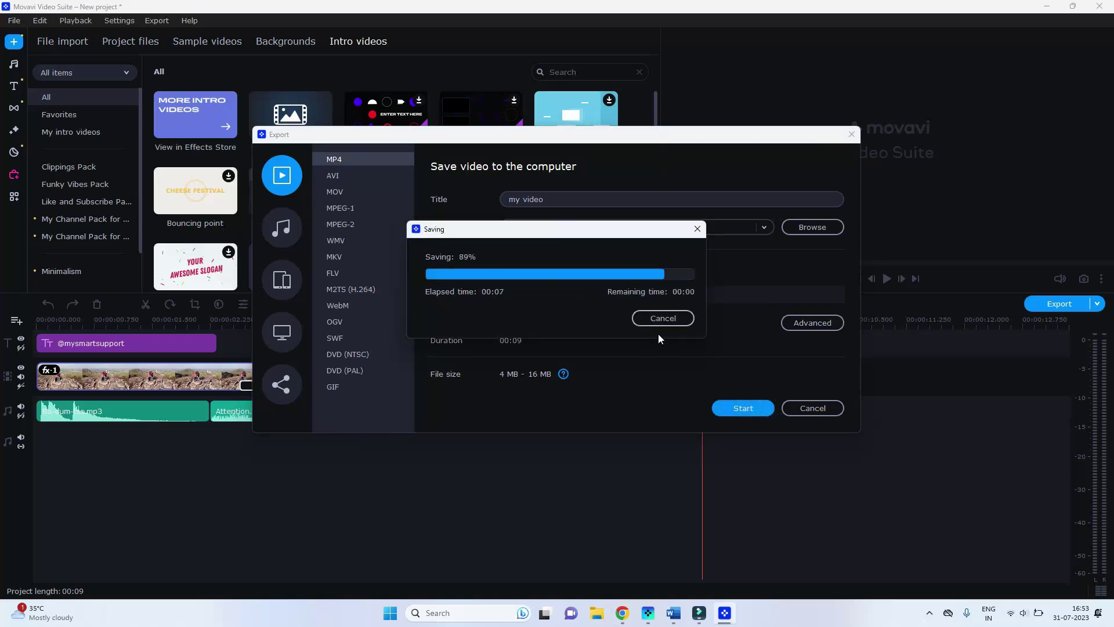
pyautogui.click(666, 310)
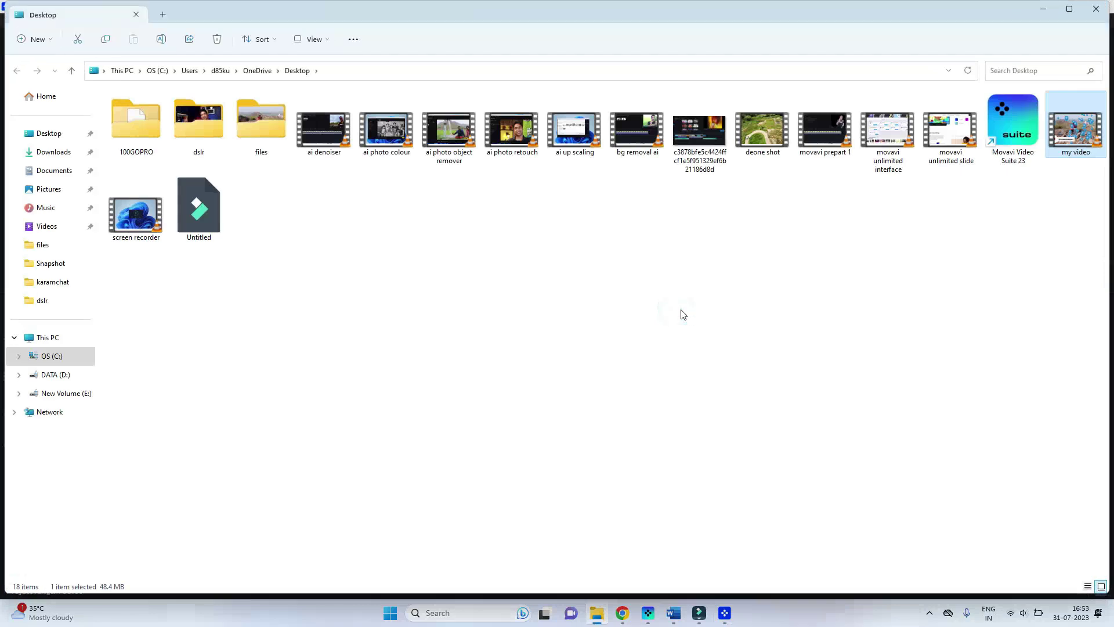